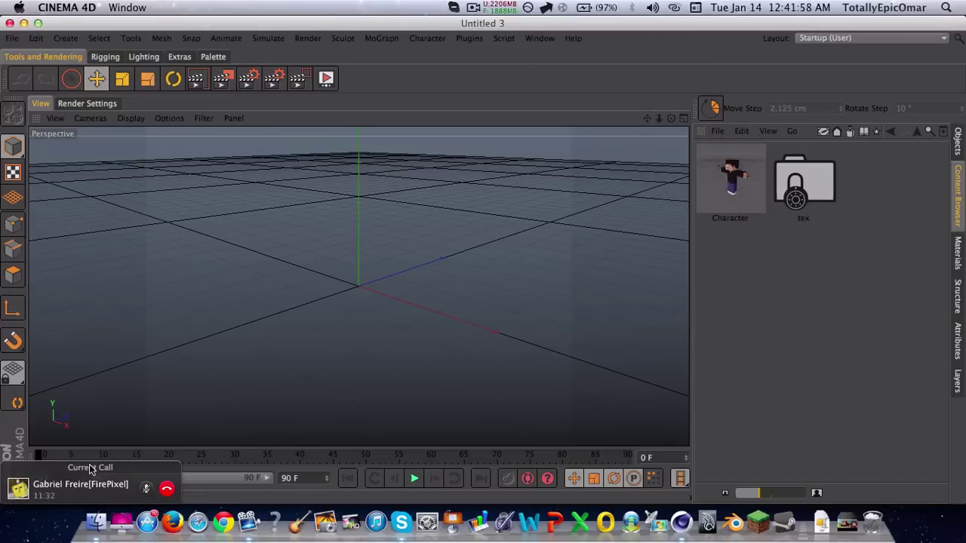
Step: Load the Character rig preset from the content library into the empty scene and return to its preset folder
{"action": "left_click_drag", "start_coordinate": [90, 469], "coordinate": [62, 500]}
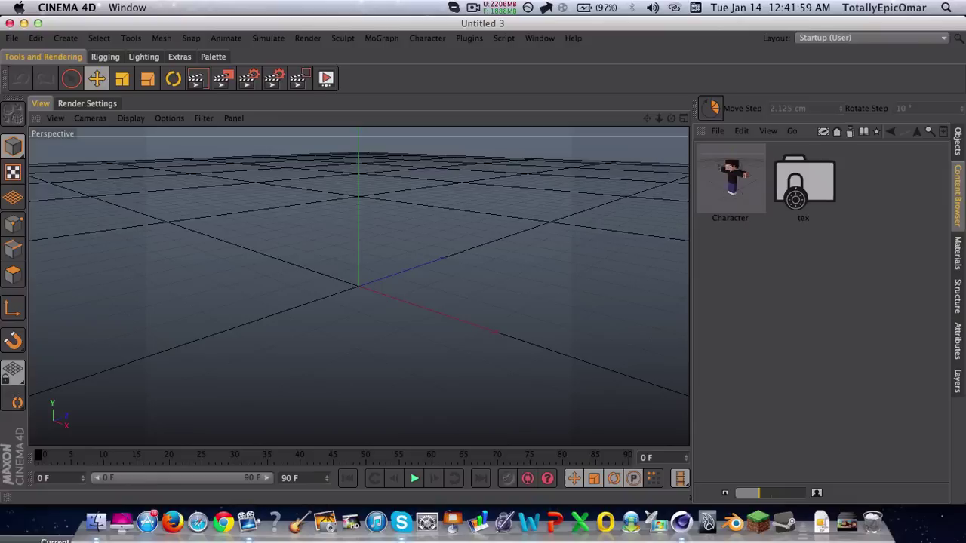
{"action": "left_click", "coordinate": [758, 181]}
{"action": "double_click", "coordinate": [759, 181]}
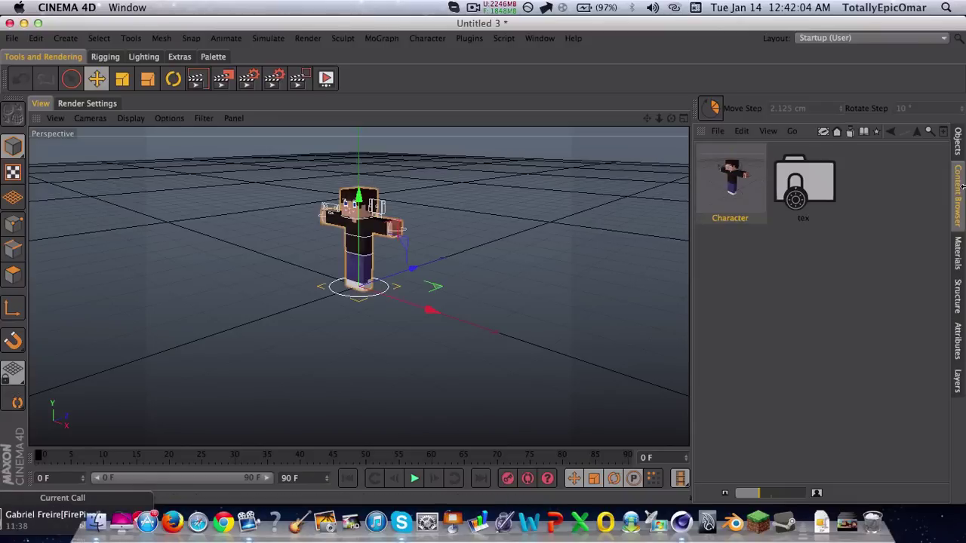
{"action": "left_click", "coordinate": [918, 134]}
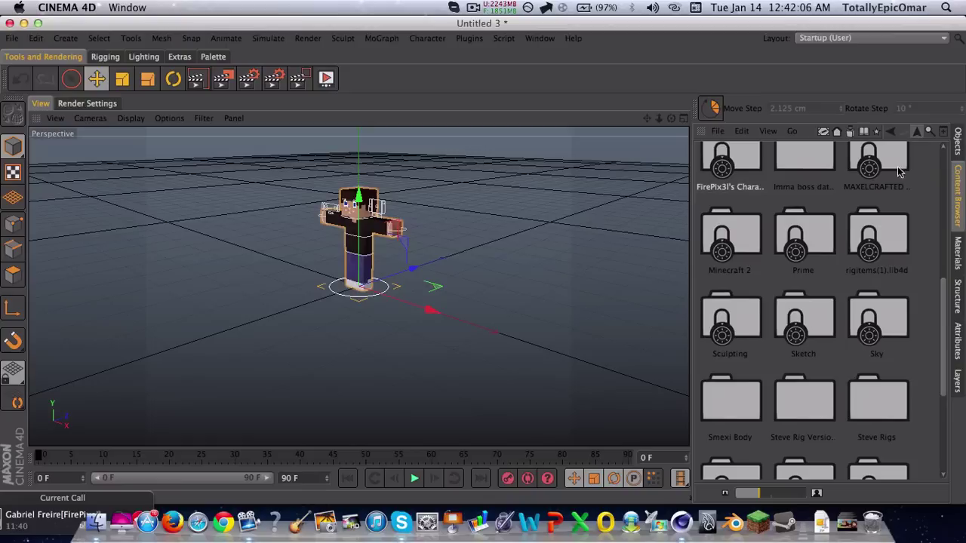
{"action": "double_click", "coordinate": [755, 184]}
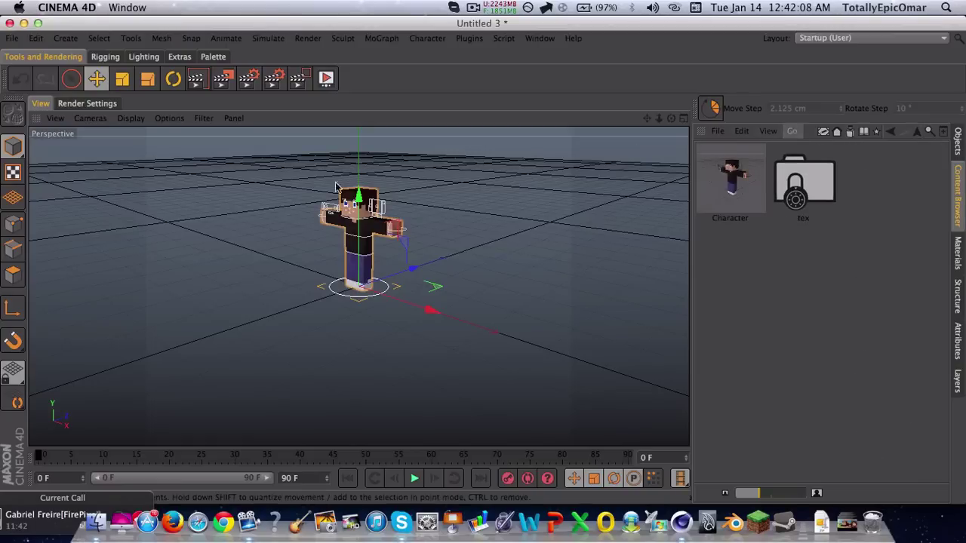
Step: Switch the interface layout to Macbook (User) and select the Character object to show its user data
{"action": "scroll", "coordinate": [498, 182], "scroll_direction": "up", "scroll_amount": 5}
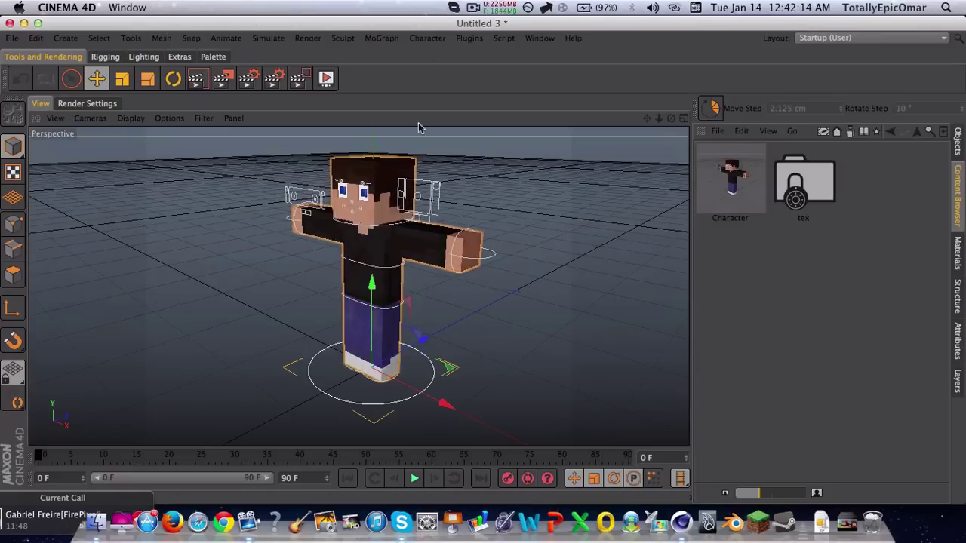
{"action": "left_click", "coordinate": [494, 351]}
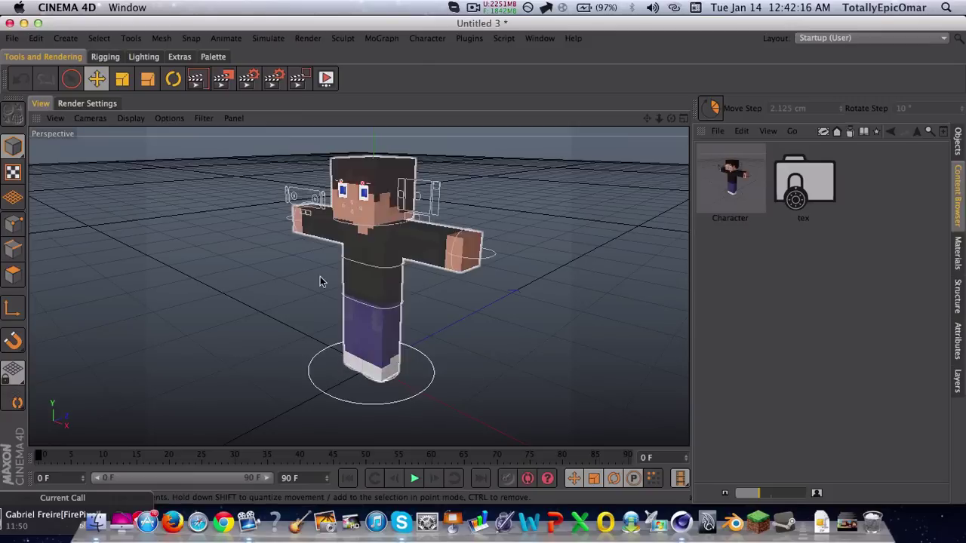
{"action": "left_click", "coordinate": [959, 142]}
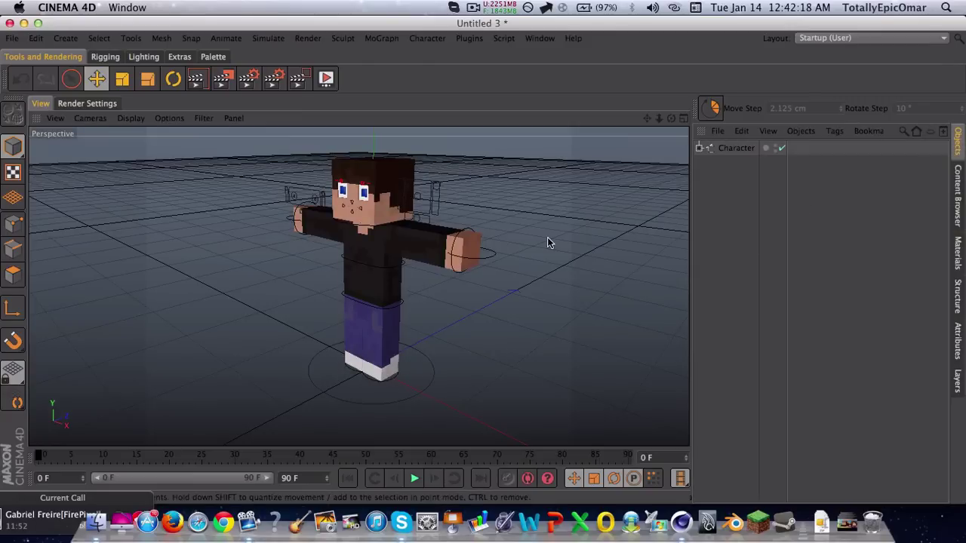
{"action": "left_click", "coordinate": [846, 37]}
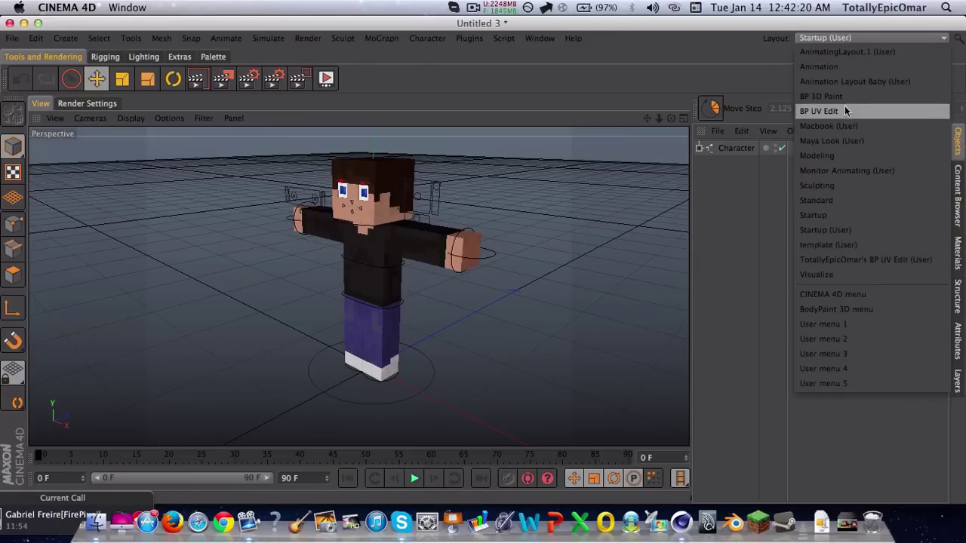
{"action": "left_click", "coordinate": [839, 126]}
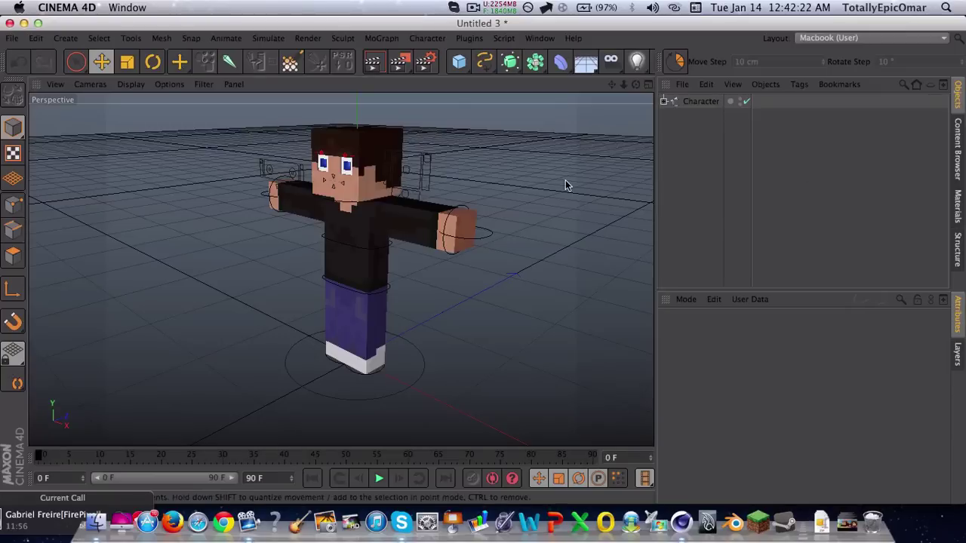
{"action": "left_click", "coordinate": [681, 103]}
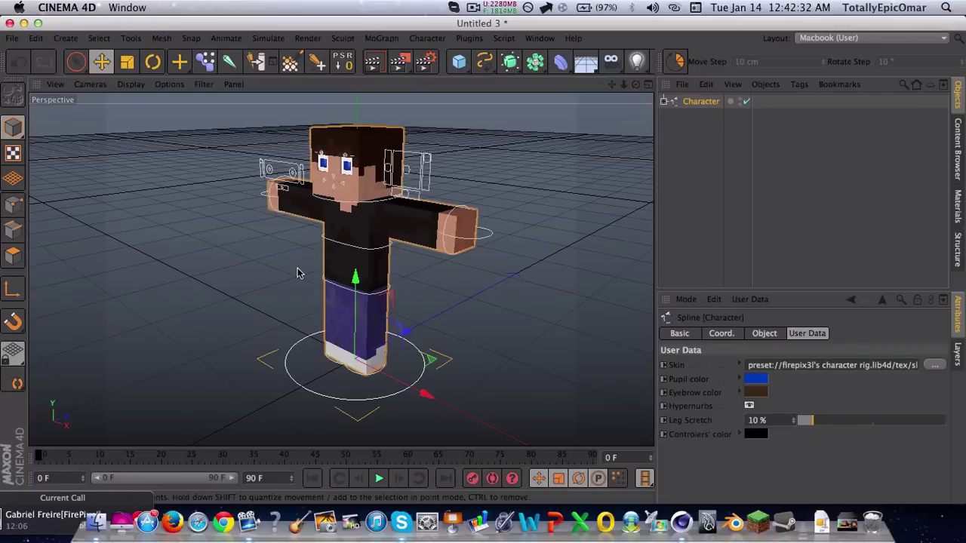
Step: Try to replace the character's skin with the Steve.3 image from the Skins folder, without copying it to the project location
{"action": "left_click", "coordinate": [936, 365]}
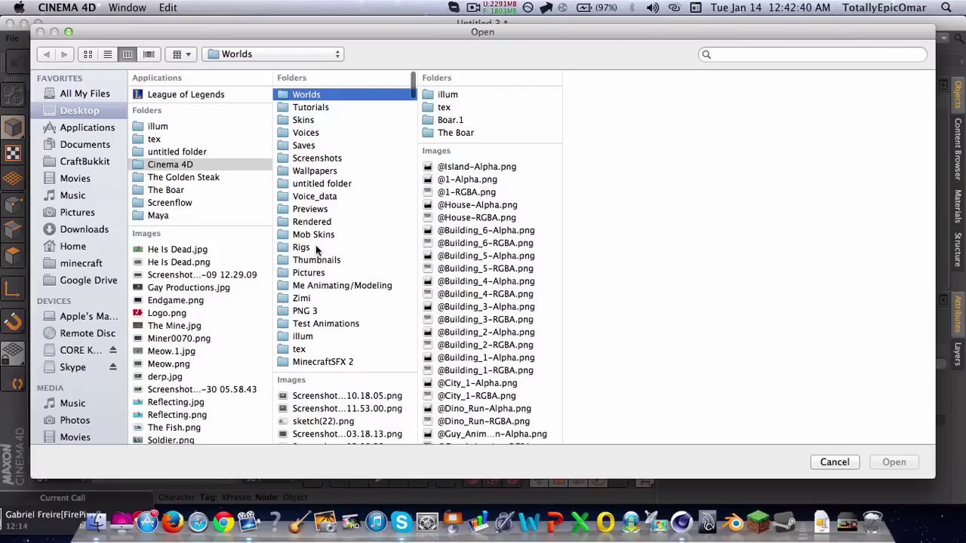
{"action": "left_click", "coordinate": [317, 362]}
{"action": "left_click", "coordinate": [304, 145]}
{"action": "left_click", "coordinate": [312, 120]}
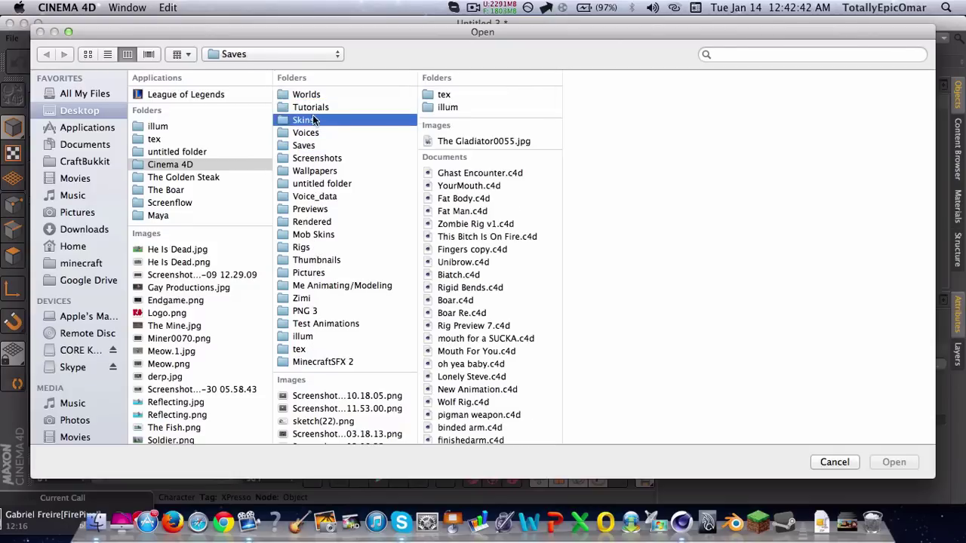
{"action": "left_click", "coordinate": [498, 120]}
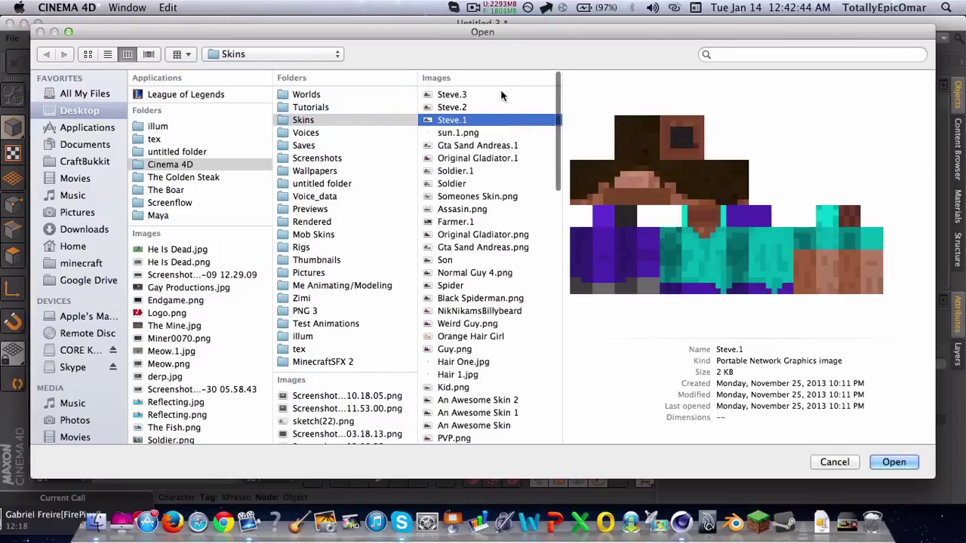
{"action": "left_click", "coordinate": [501, 94]}
{"action": "key", "text": "Return"}
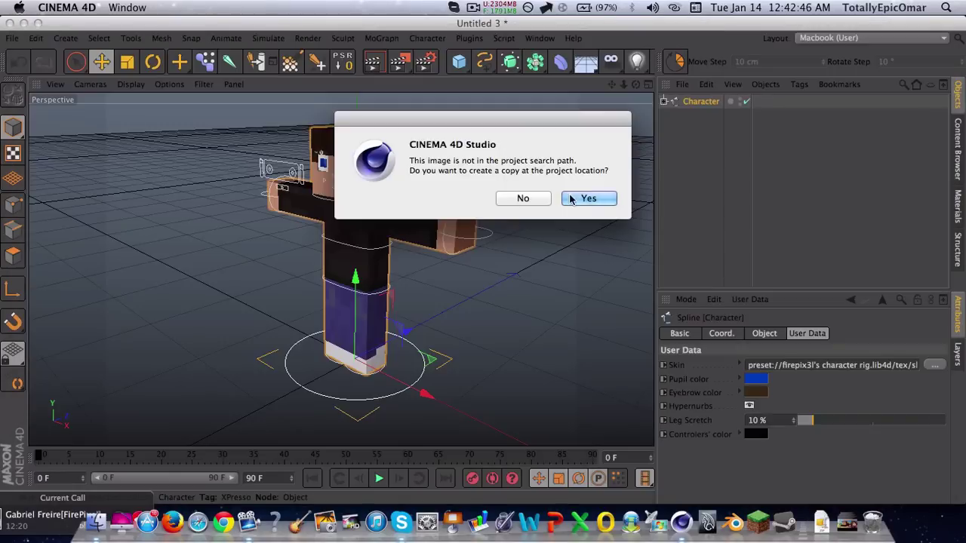
{"action": "left_click", "coordinate": [513, 199]}
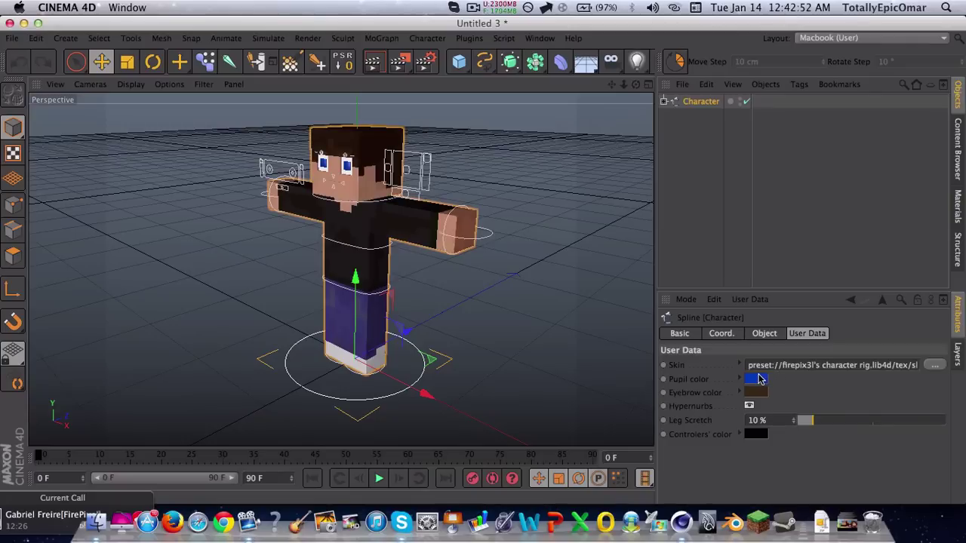
Step: Try white as the character's pupil color, and undo the change
{"action": "scroll", "coordinate": [332, 139], "scroll_direction": "up", "scroll_amount": 10}
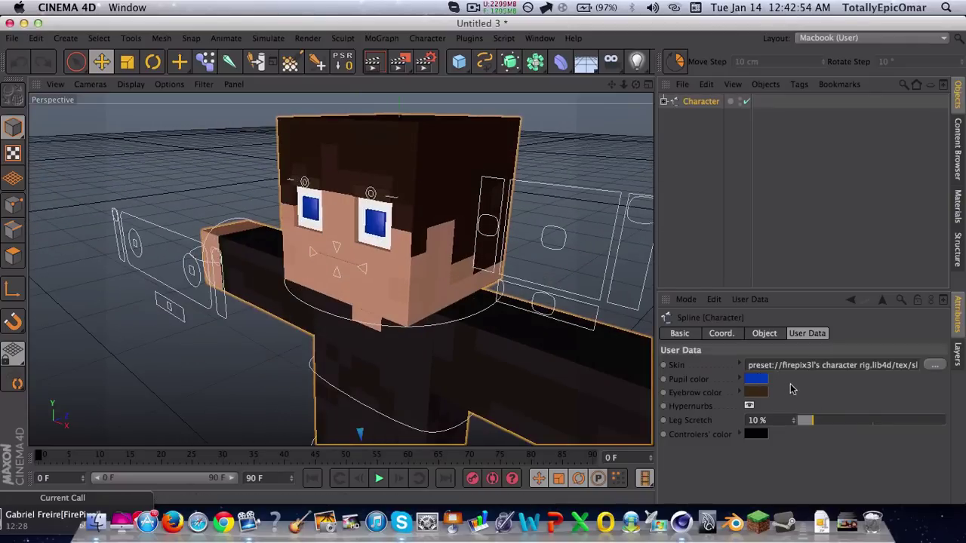
{"action": "left_click", "coordinate": [763, 381]}
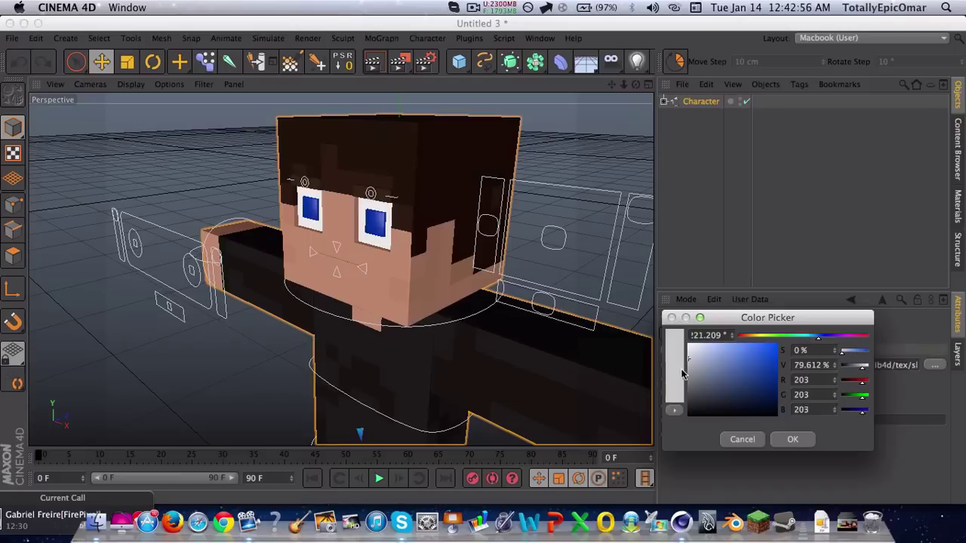
{"action": "left_click_drag", "start_coordinate": [683, 373], "coordinate": [688, 344]}
{"action": "left_click", "coordinate": [792, 439]}
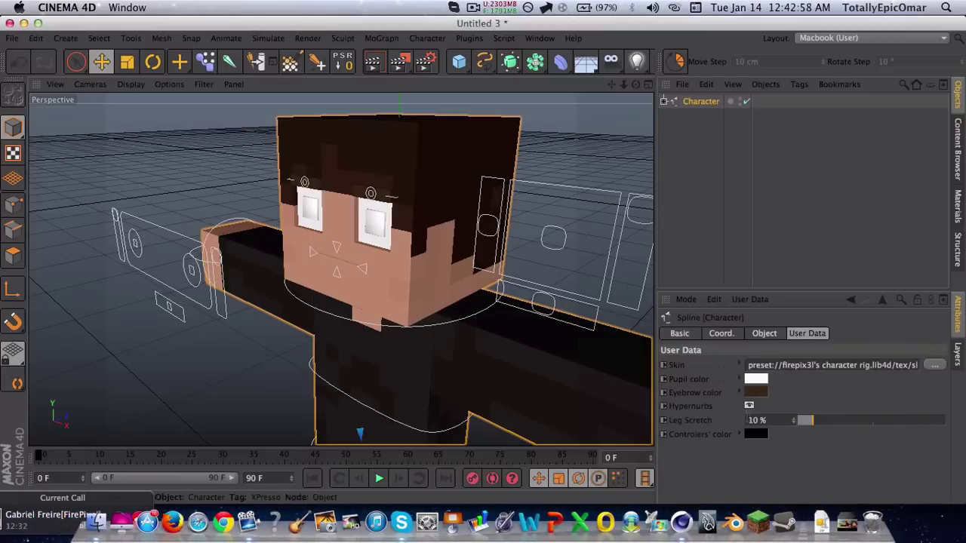
{"action": "key", "text": "super+z"}
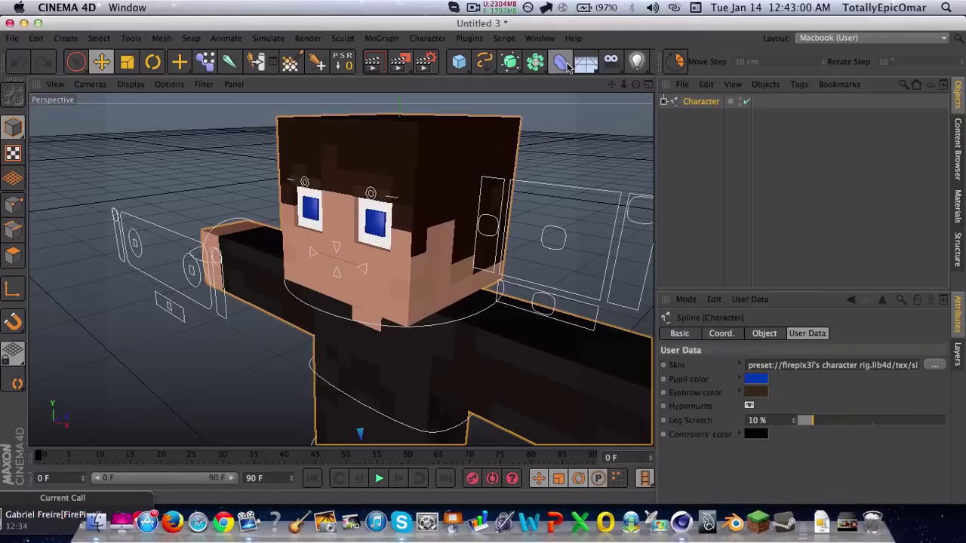
Step: Try bright orange as the character's eyebrow color, and undo the change
{"action": "left_click_drag", "start_coordinate": [635, 83], "coordinate": [766, 405]}
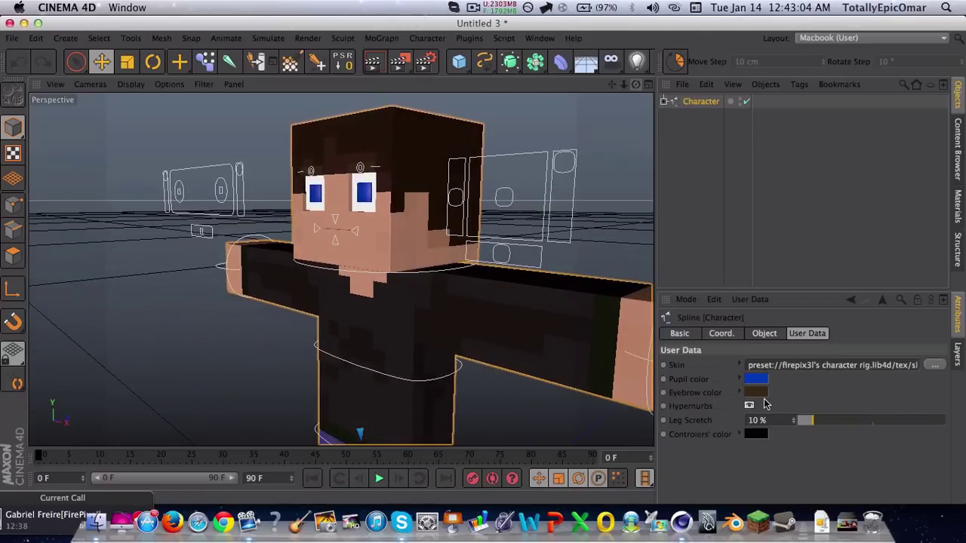
{"action": "left_click", "coordinate": [756, 392]}
{"action": "left_click_drag", "start_coordinate": [690, 384], "coordinate": [768, 358]}
{"action": "left_click", "coordinate": [785, 453]}
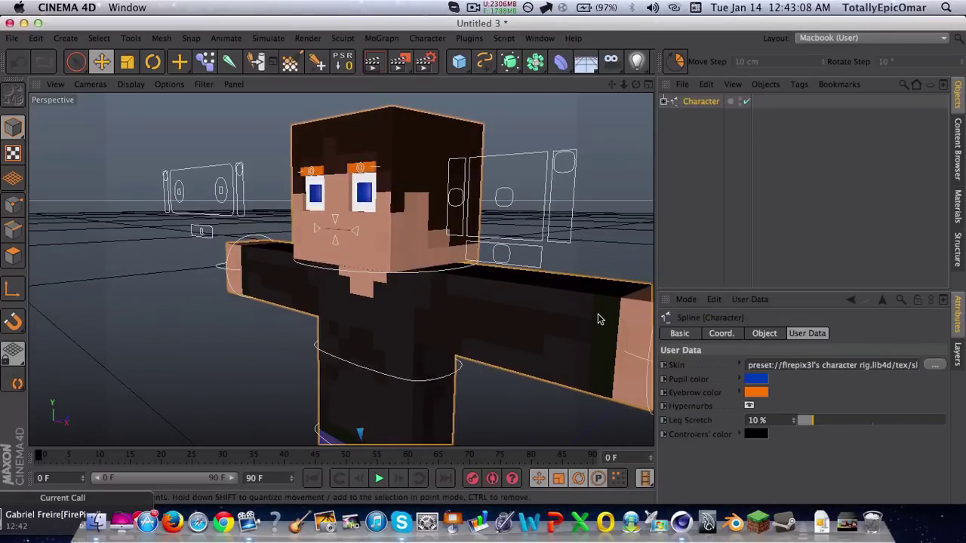
{"action": "key", "text": "super+z"}
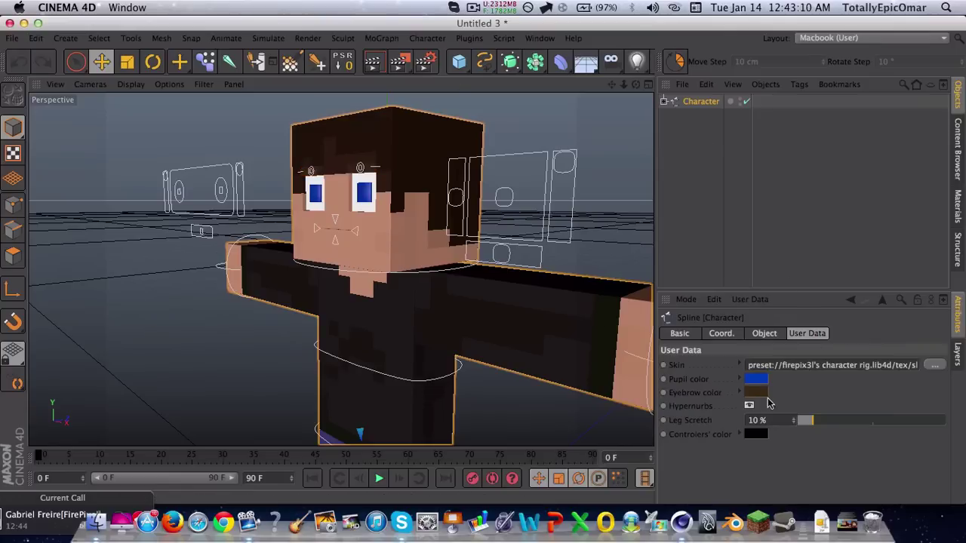
Step: Turn off Hypernurbs for the character and render a close-up view of the legs
{"action": "scroll", "coordinate": [502, 188], "scroll_direction": "down", "scroll_amount": 8}
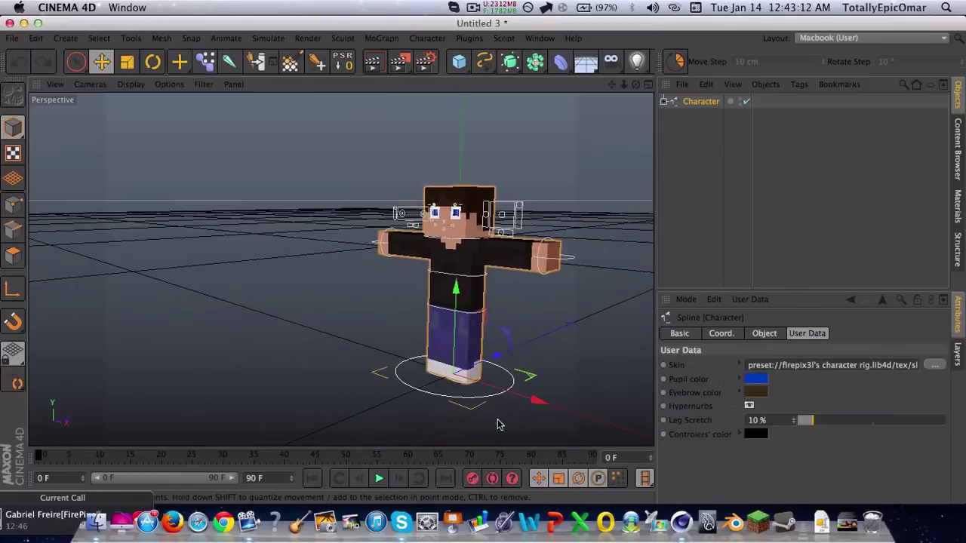
{"action": "scroll", "coordinate": [490, 350], "scroll_direction": "up", "scroll_amount": 10}
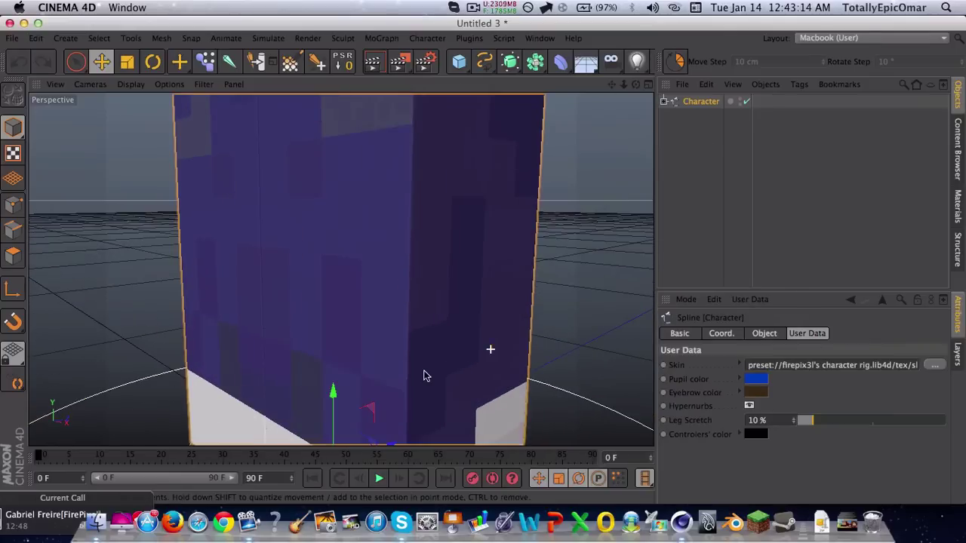
{"action": "scroll", "coordinate": [425, 375], "scroll_direction": "up", "scroll_amount": 4}
{"action": "scroll", "coordinate": [422, 362], "scroll_direction": "down", "scroll_amount": 1}
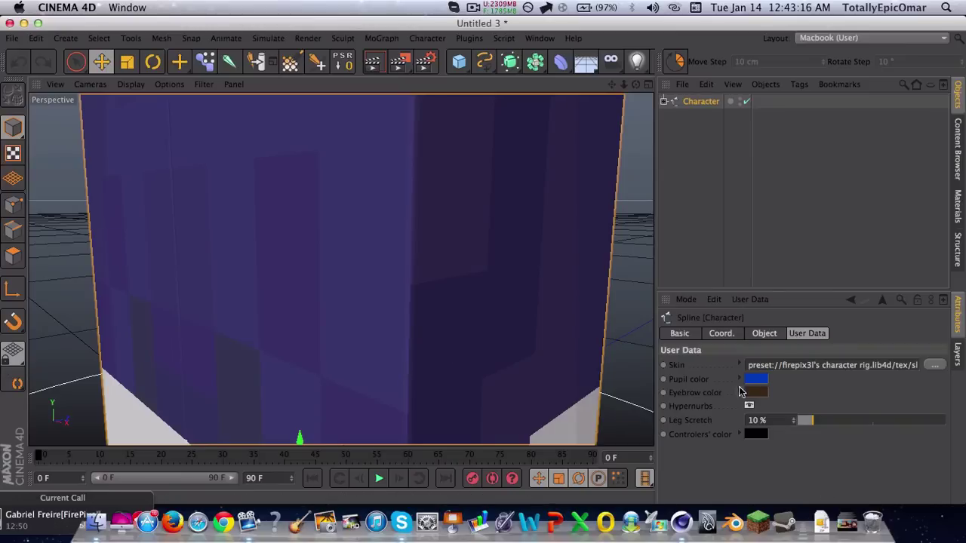
{"action": "left_click", "coordinate": [749, 407]}
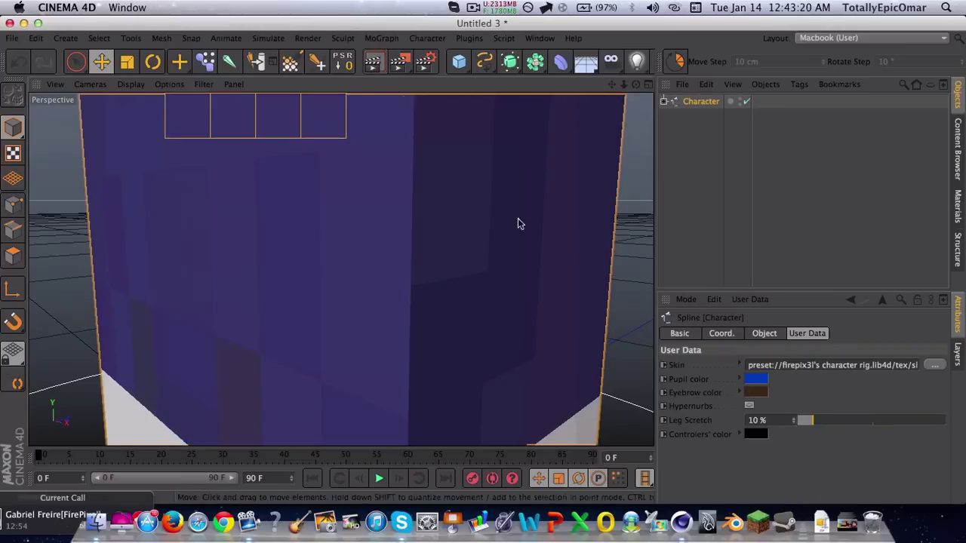
{"action": "key", "text": "super+r"}
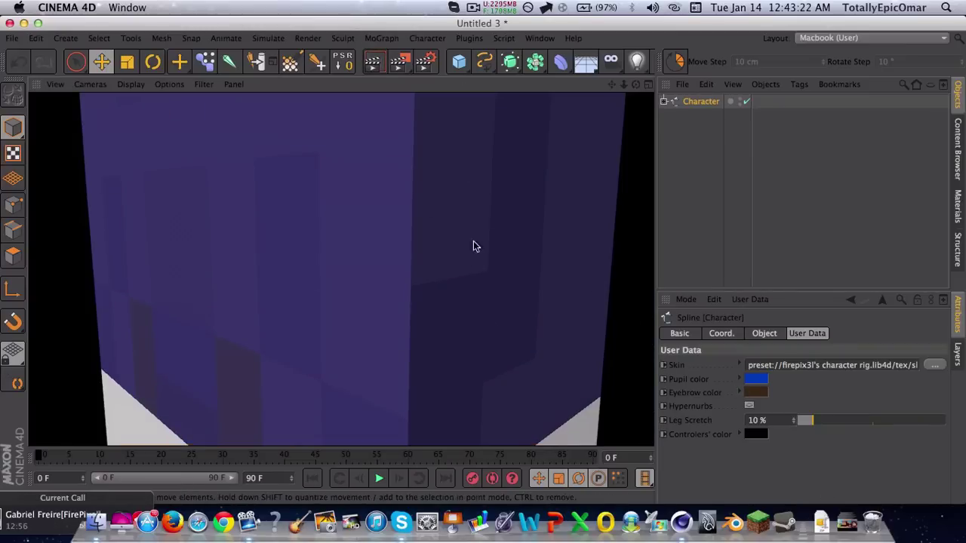
{"action": "left_click", "coordinate": [627, 285]}
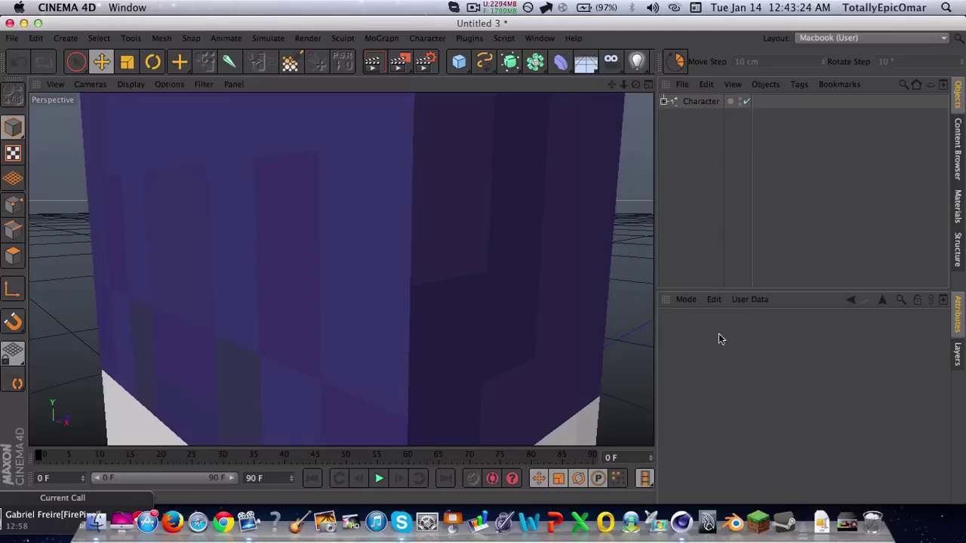
Step: Turn Hypernurbs back on for the character and render the same close-up of the legs
{"action": "left_click", "coordinate": [715, 103]}
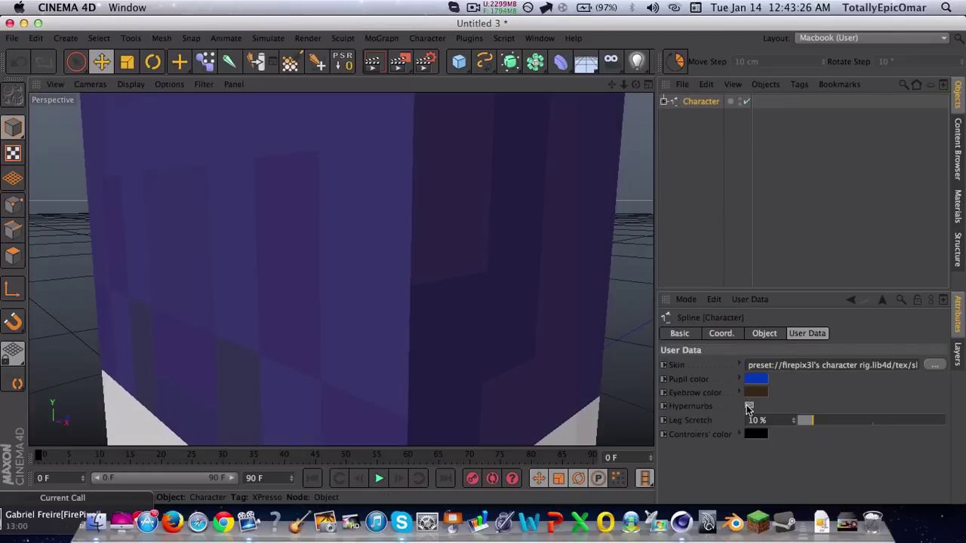
{"action": "left_click", "coordinate": [749, 407]}
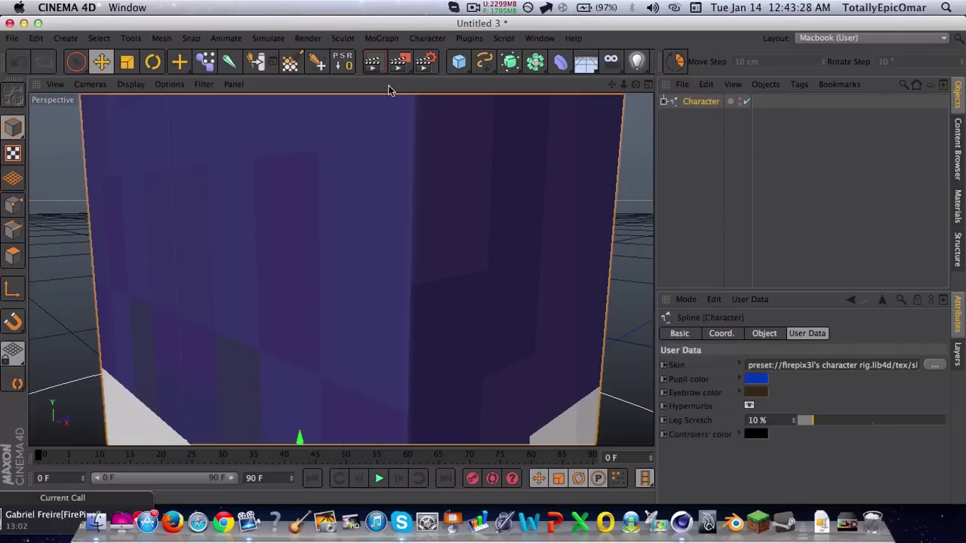
{"action": "key", "text": "ctrl+r"}
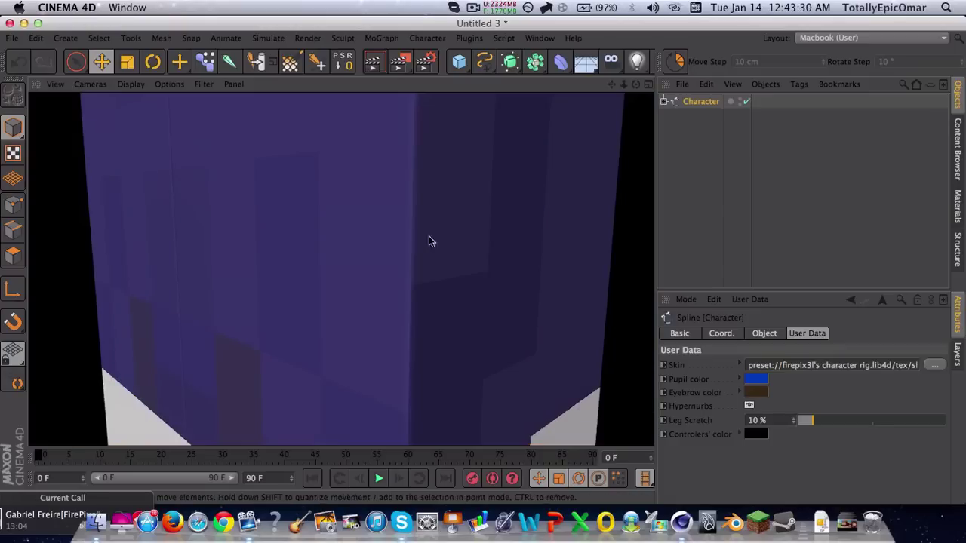
{"action": "left_click", "coordinate": [621, 264]}
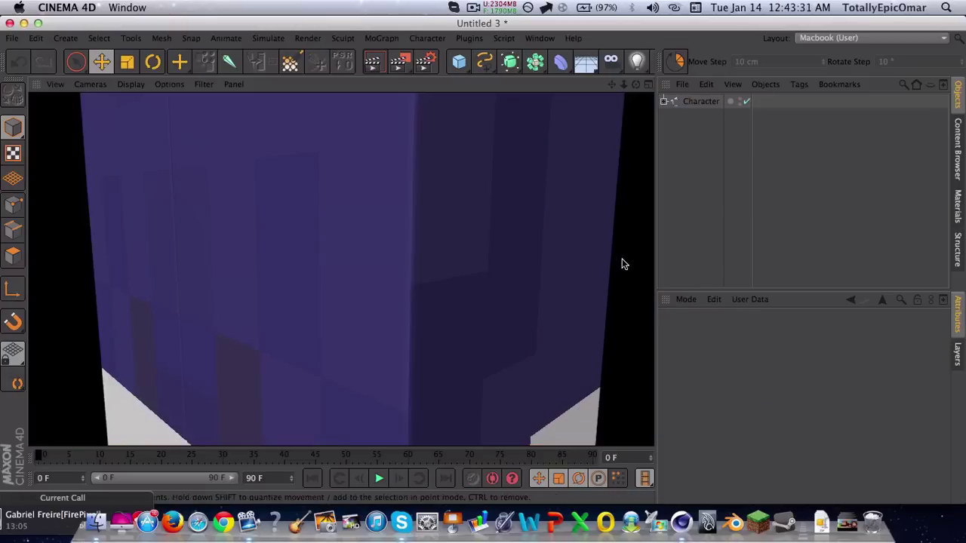
Step: Try pure red (255, 0, 0) as the character's controllers' color, and undo the change
{"action": "left_click", "coordinate": [703, 103]}
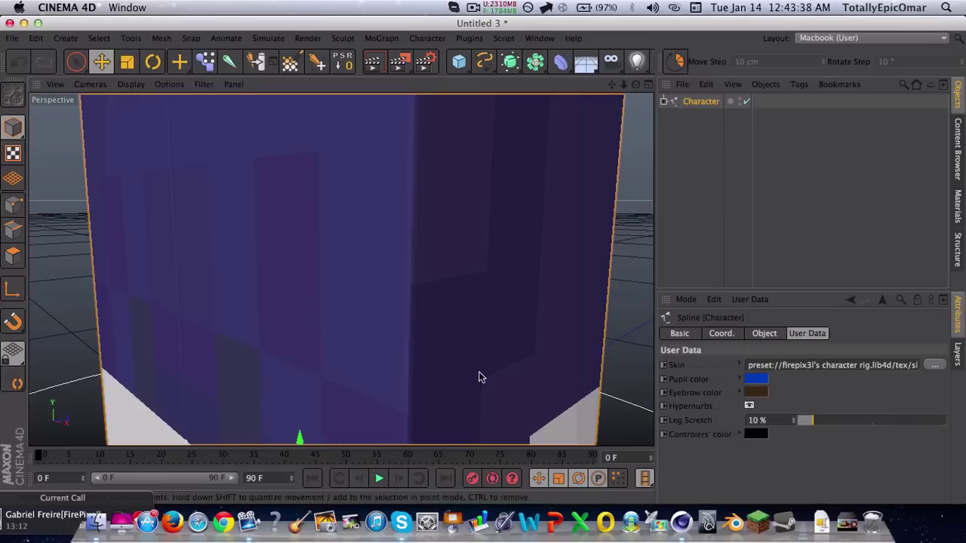
{"action": "scroll", "coordinate": [480, 377], "scroll_direction": "down", "scroll_amount": 6}
{"action": "scroll", "coordinate": [480, 376], "scroll_direction": "down", "scroll_amount": 5}
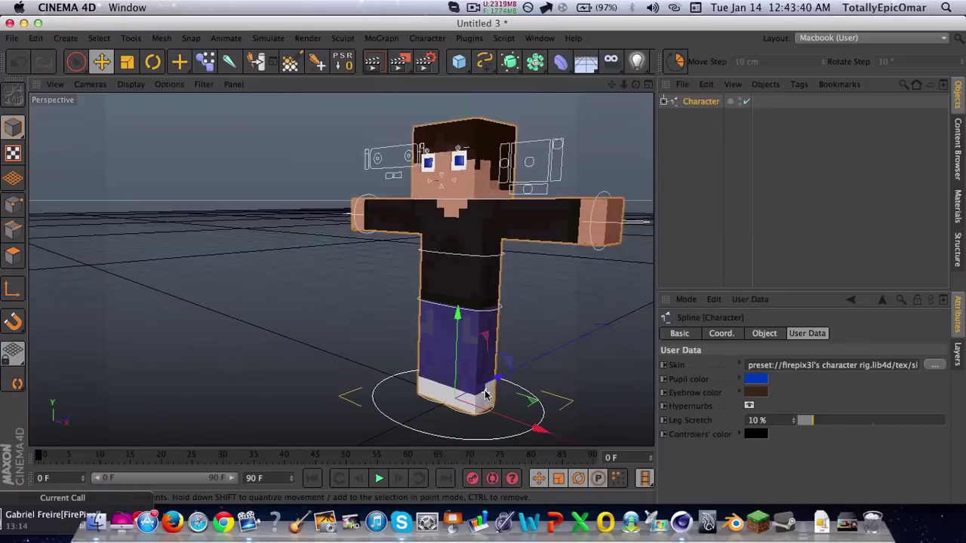
{"action": "left_click", "coordinate": [751, 435]}
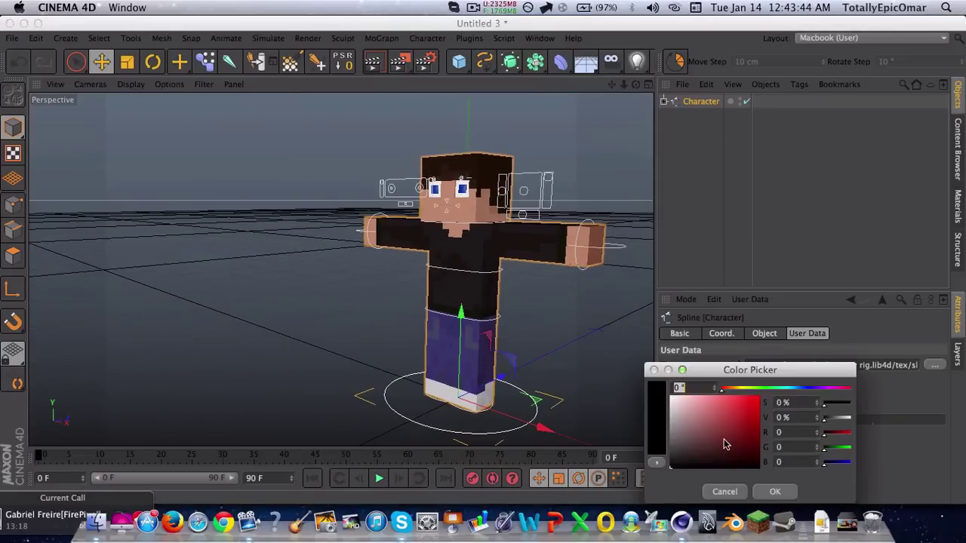
{"action": "left_click", "coordinate": [758, 396]}
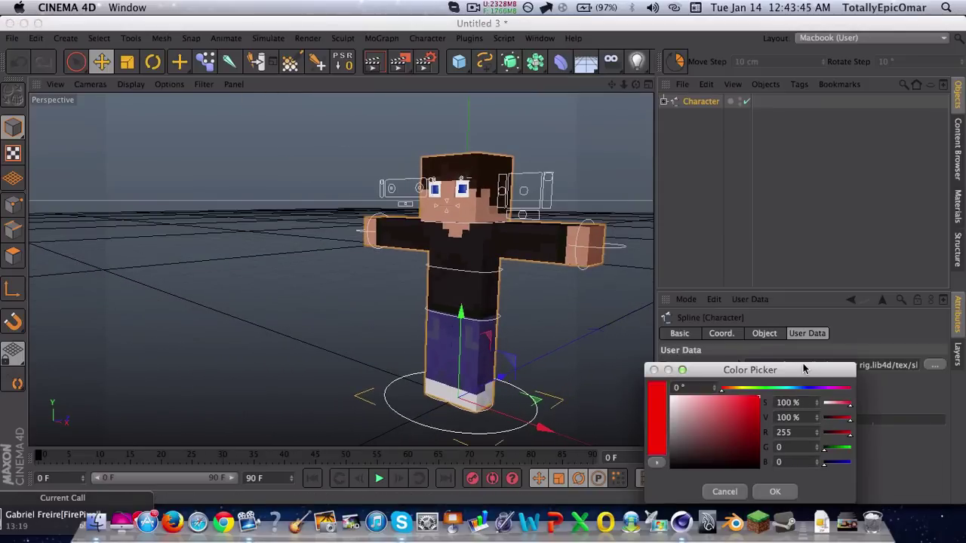
{"action": "left_click", "coordinate": [774, 491]}
{"action": "left_click", "coordinate": [574, 335]}
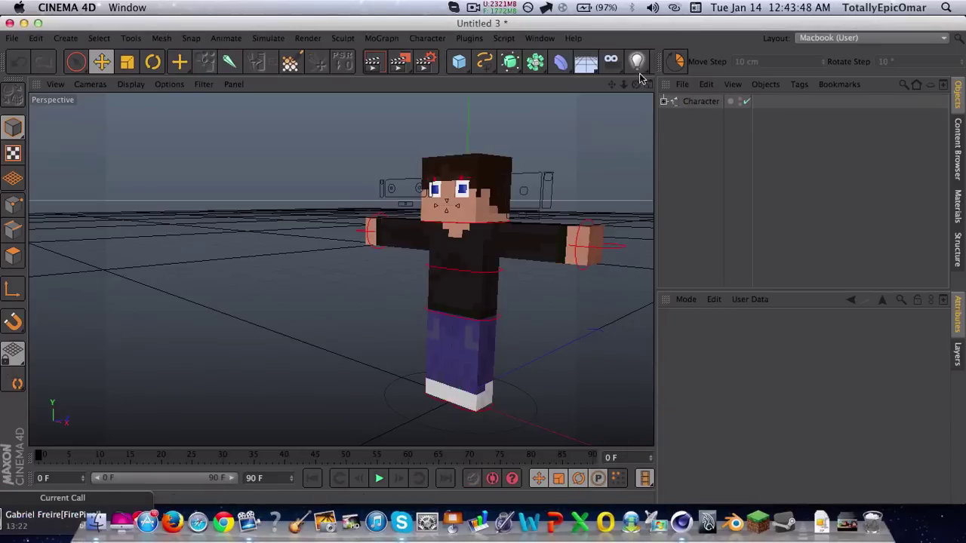
{"action": "mouse_move", "coordinate": [636, 84]}
{"action": "left_mouse_down"}
{"action": "mouse_move", "coordinate": [638, 96]}
{"action": "mouse_move", "coordinate": [698, 121]}
{"action": "mouse_move", "coordinate": [642, 109]}
{"action": "mouse_move", "coordinate": [634, 88]}
{"action": "left_mouse_up"}
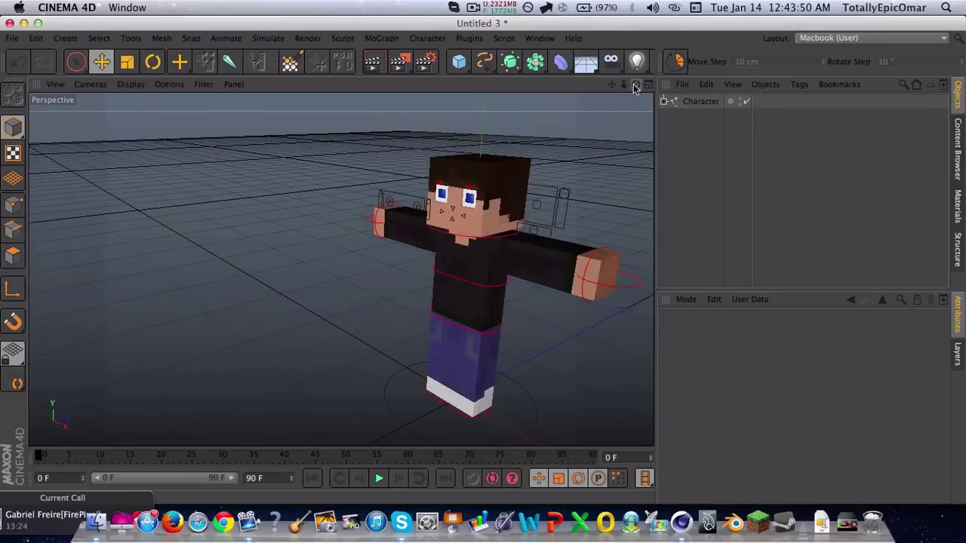
{"action": "key", "text": "super+z"}
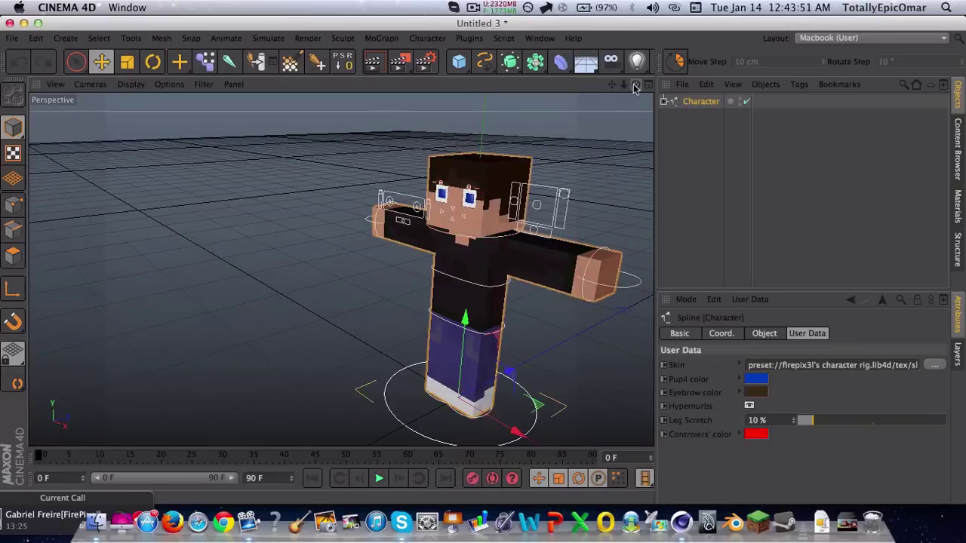
{"action": "left_click", "coordinate": [598, 119]}
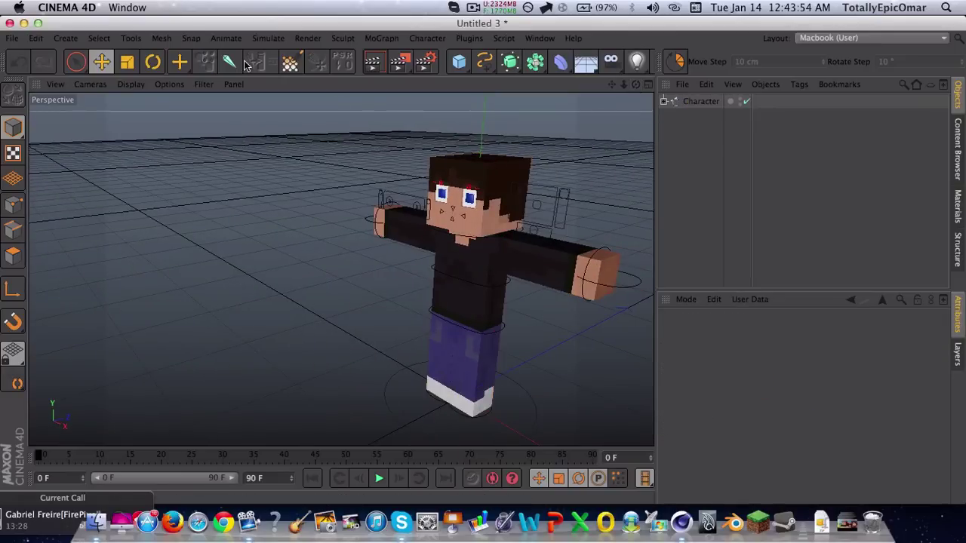
Step: Switch the viewport to an untextured display that shows the mesh lines of the whole character
{"action": "left_click", "coordinate": [131, 84]}
{"action": "left_click", "coordinate": [159, 197]}
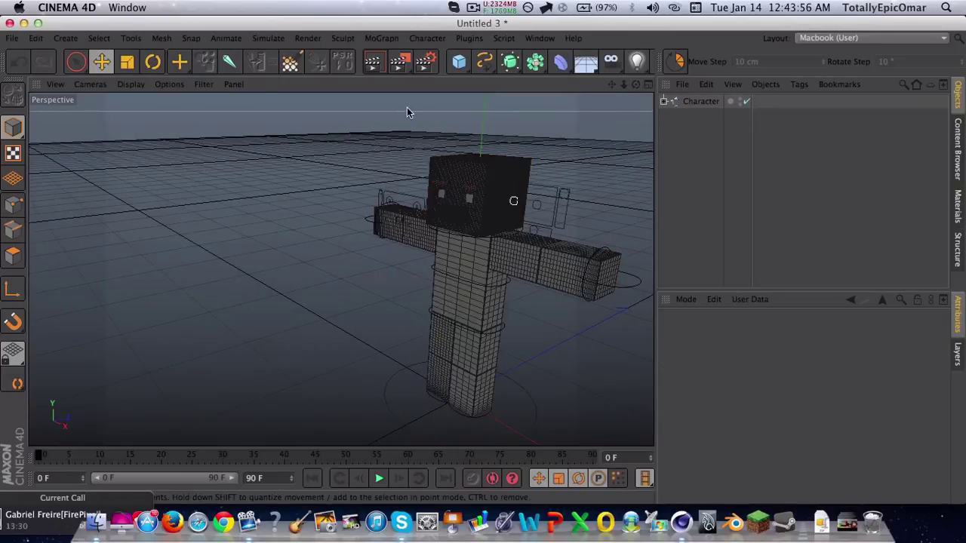
{"action": "scroll", "coordinate": [406, 112], "scroll_direction": "down", "scroll_amount": 5}
{"action": "scroll", "coordinate": [406, 112], "scroll_direction": "up", "scroll_amount": 4}
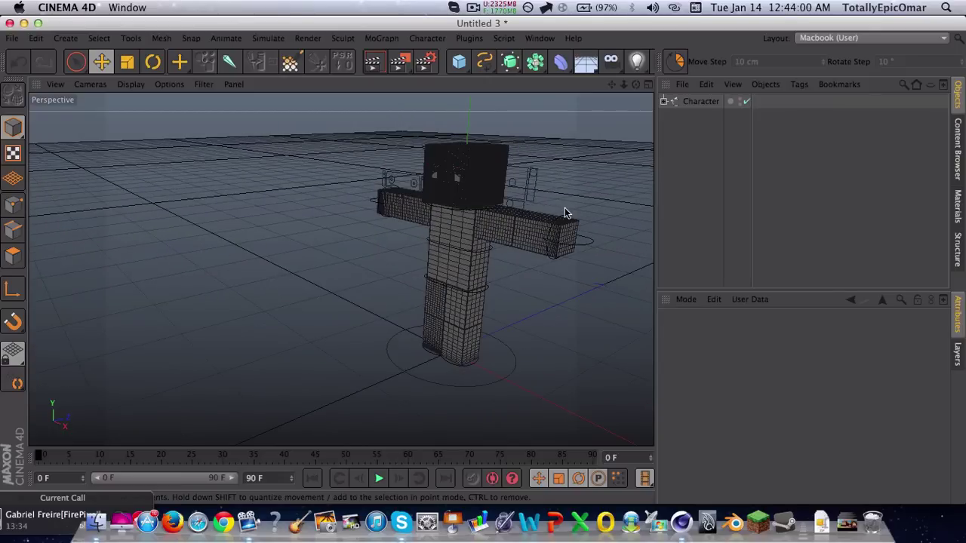
Step: Set the character's controllers' color to blue with a hue of 238°, and deselect the character
{"action": "left_click", "coordinate": [701, 105]}
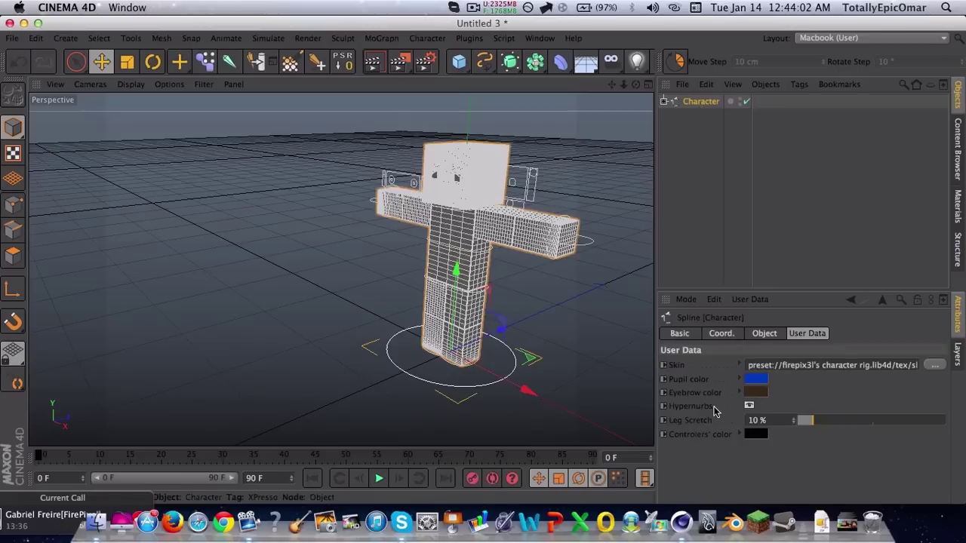
{"action": "left_click", "coordinate": [757, 435]}
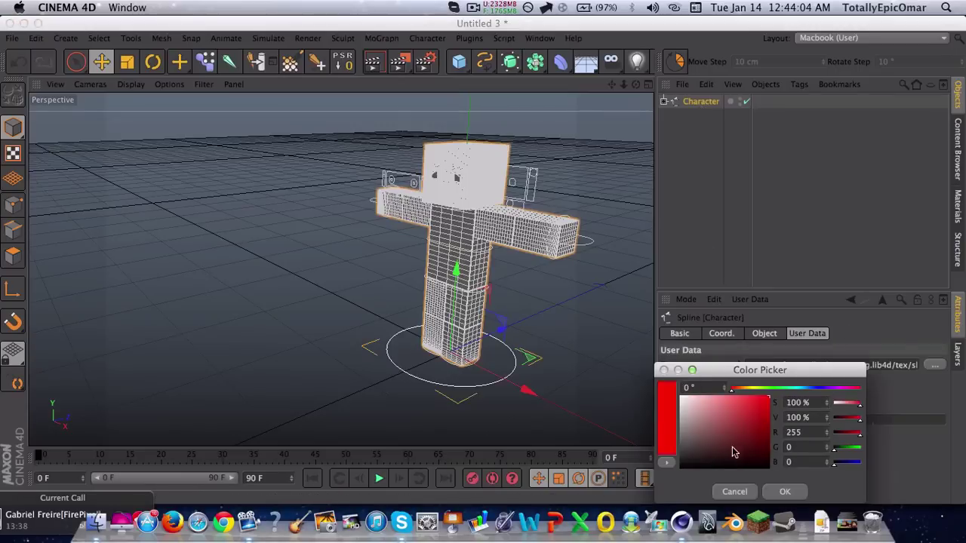
{"action": "left_click", "coordinate": [816, 388]}
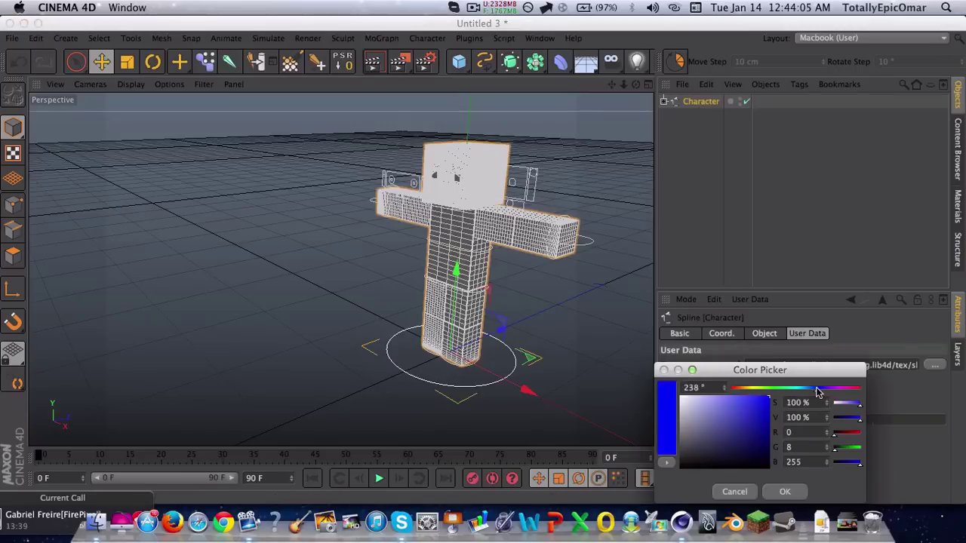
{"action": "left_click", "coordinate": [786, 491]}
{"action": "left_click", "coordinate": [571, 359]}
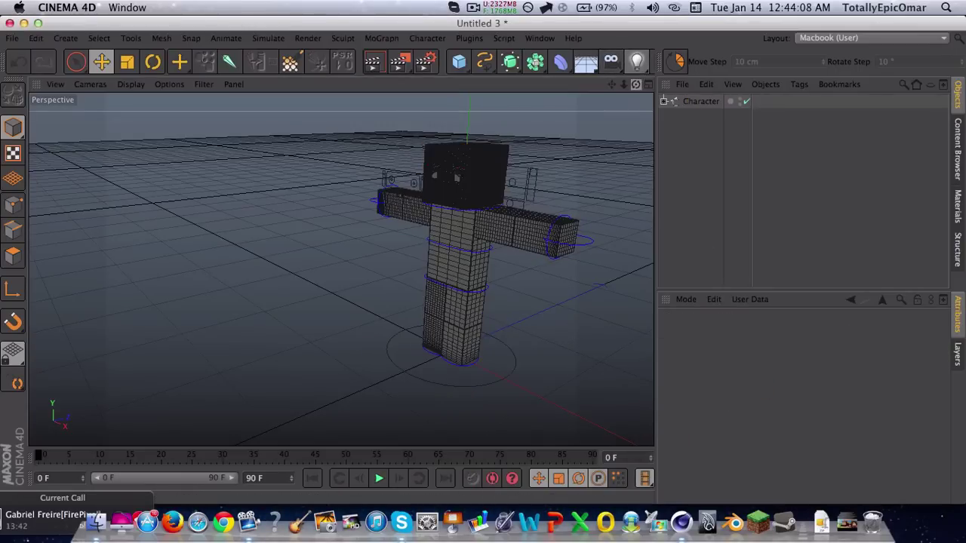
Step: Return the viewport to the shaded, textured display without mesh lines
{"action": "left_click_drag", "start_coordinate": [636, 84], "coordinate": [651, 71]}
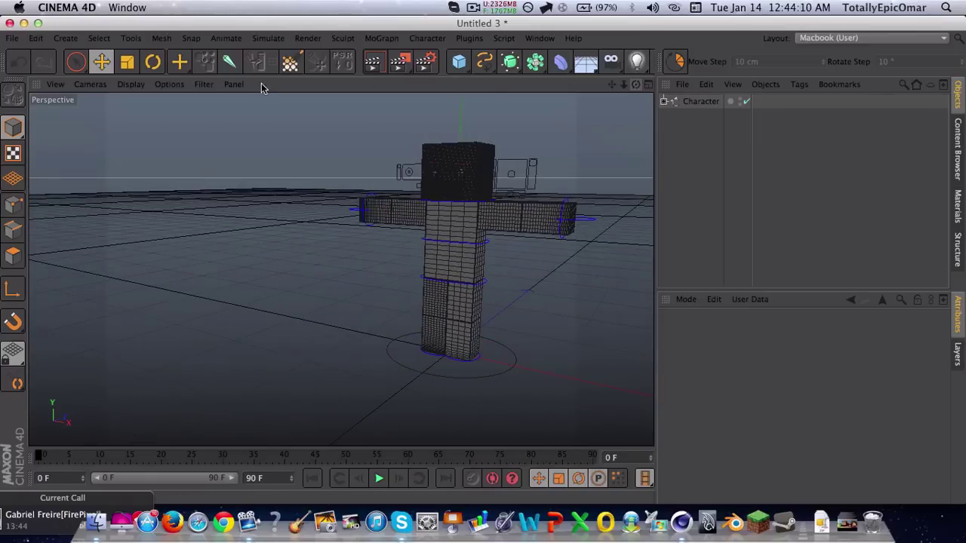
{"action": "left_click", "coordinate": [131, 83]}
{"action": "left_click", "coordinate": [158, 105]}
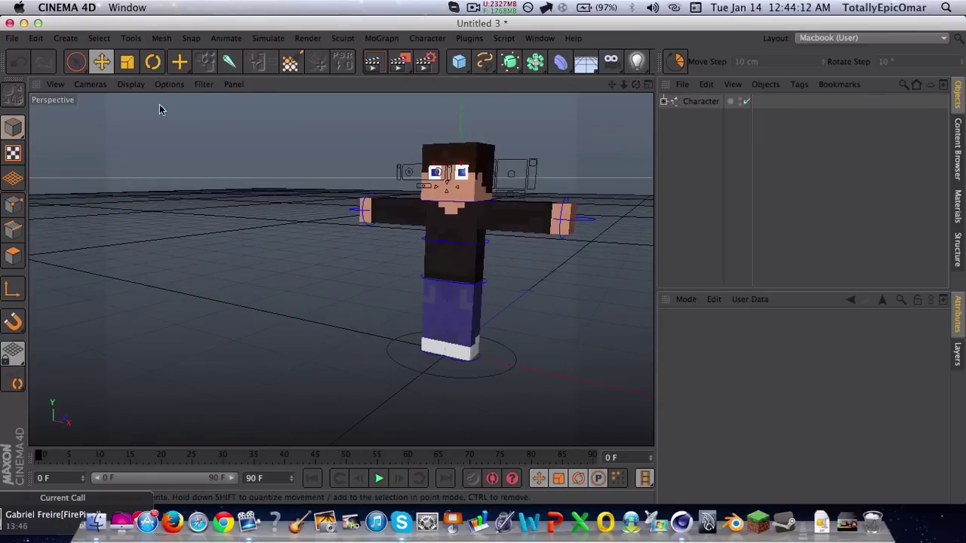
Step: Try the Layer Color option for the viewport display, and turn it off again
{"action": "left_click", "coordinate": [169, 83]}
{"action": "mouse_move", "coordinate": [198, 84]}
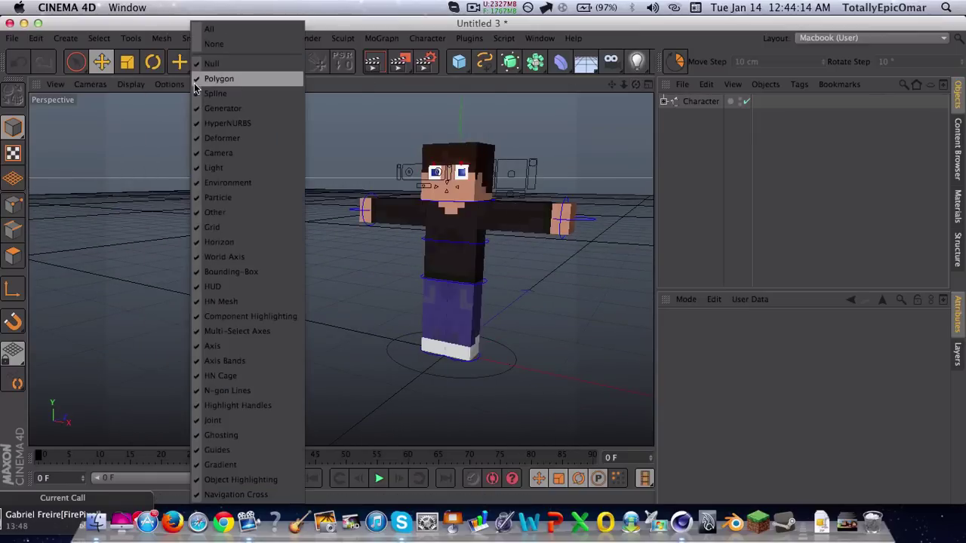
{"action": "mouse_move", "coordinate": [165, 85]}
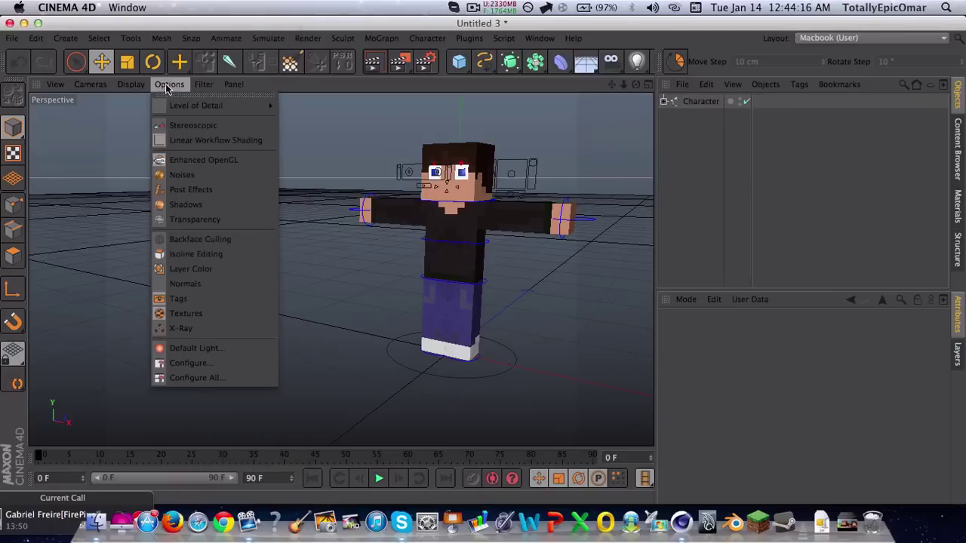
{"action": "left_click", "coordinate": [184, 270]}
{"action": "left_click_drag", "start_coordinate": [635, 83], "coordinate": [573, 297]}
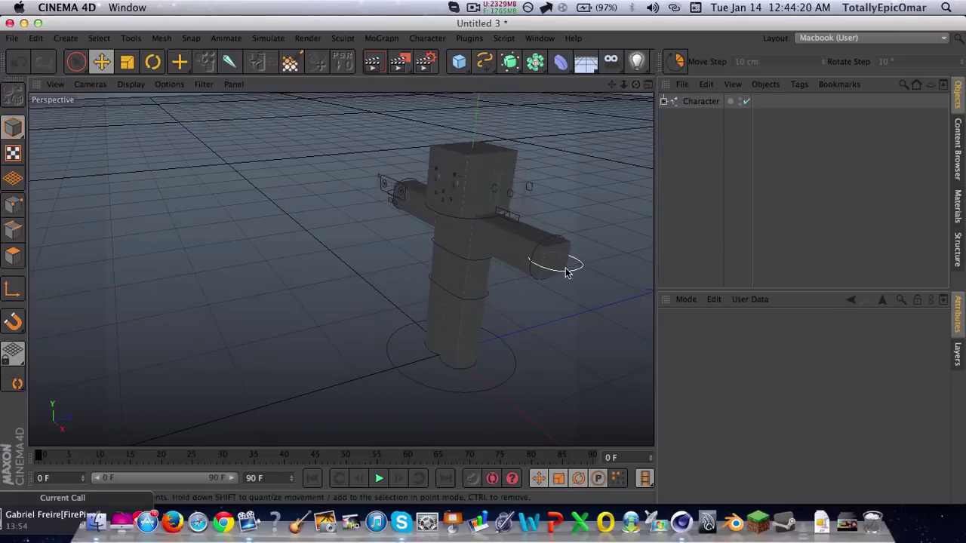
{"action": "left_click", "coordinate": [200, 84]}
{"action": "mouse_move", "coordinate": [169, 84]}
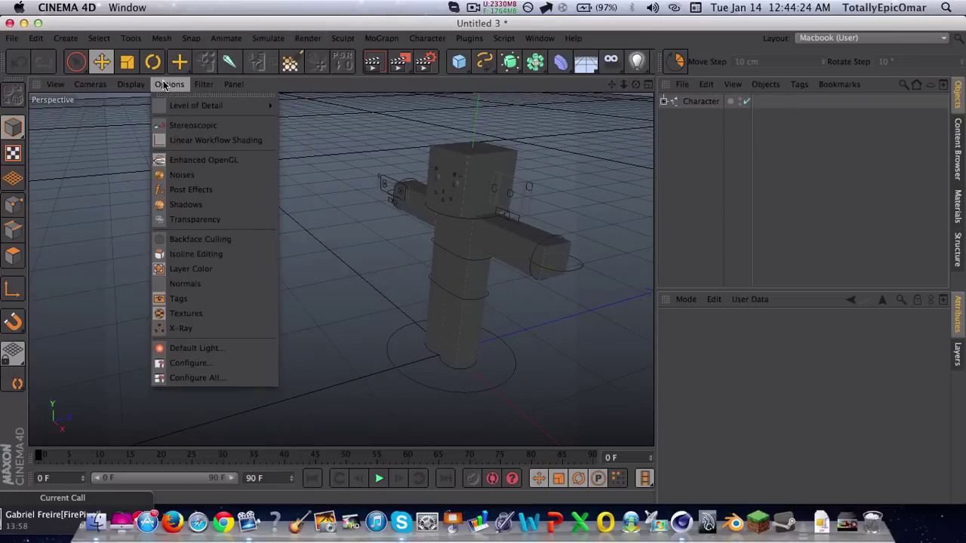
{"action": "left_click", "coordinate": [214, 263]}
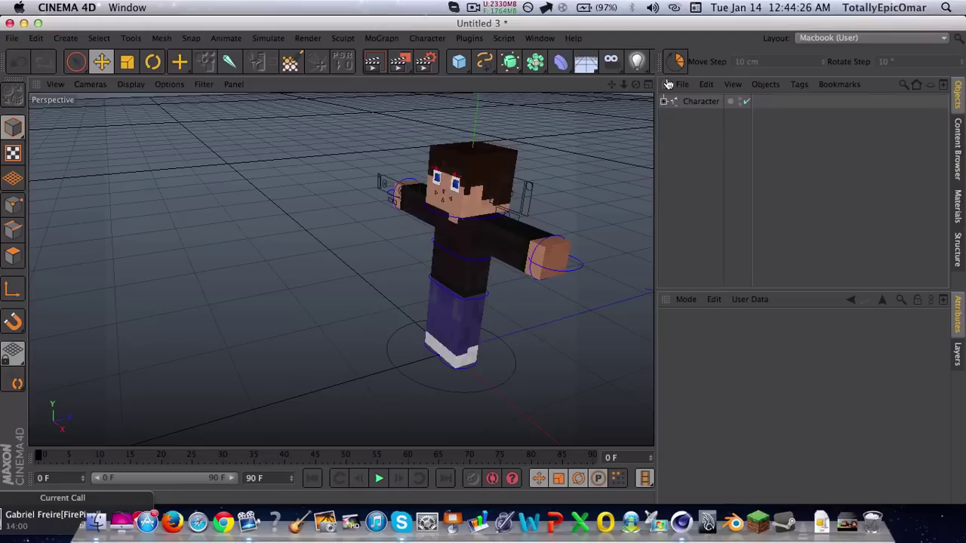
{"action": "left_click_drag", "start_coordinate": [636, 90], "coordinate": [636, 90]}
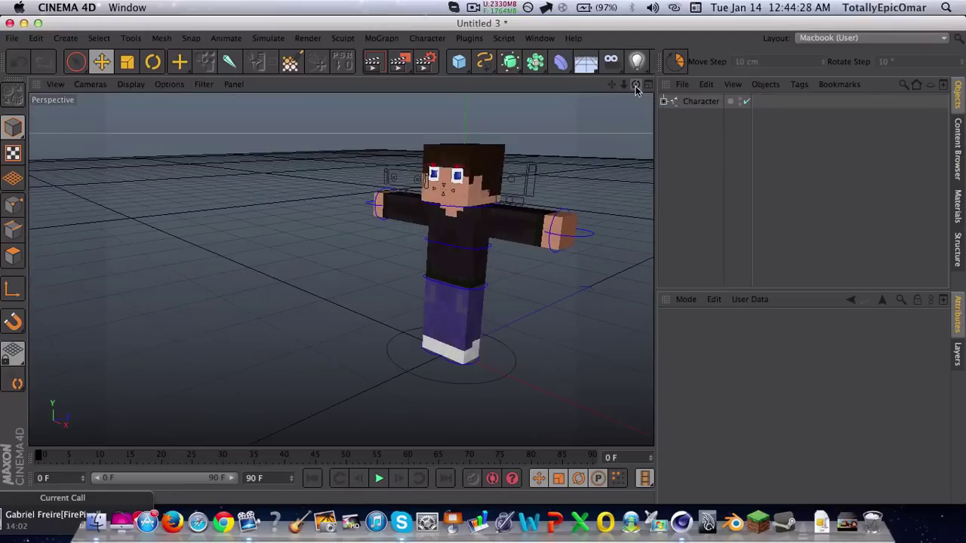
Step: Undo the blue controllers' color and check the Character's user data settings
{"action": "left_click", "coordinate": [711, 106]}
{"action": "left_click", "coordinate": [711, 106]}
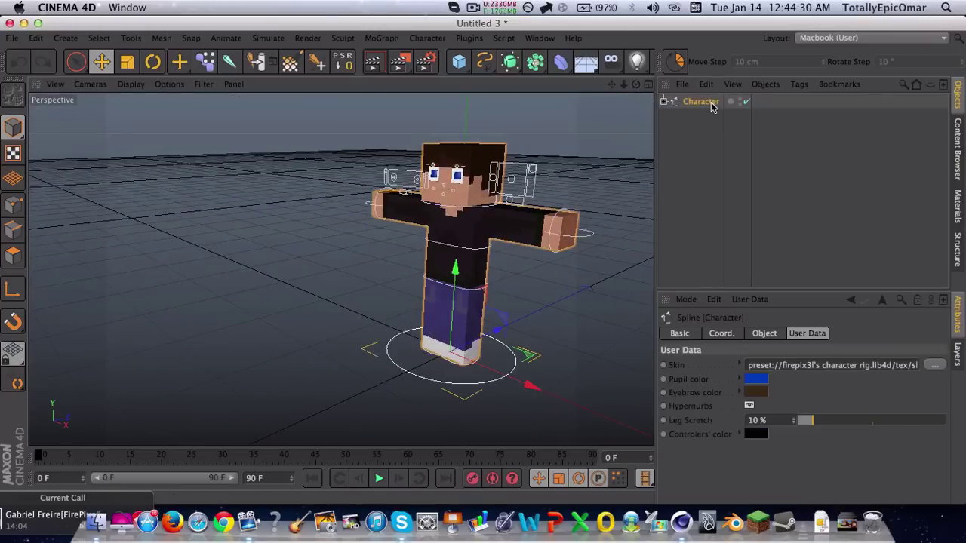
{"action": "left_click", "coordinate": [611, 280]}
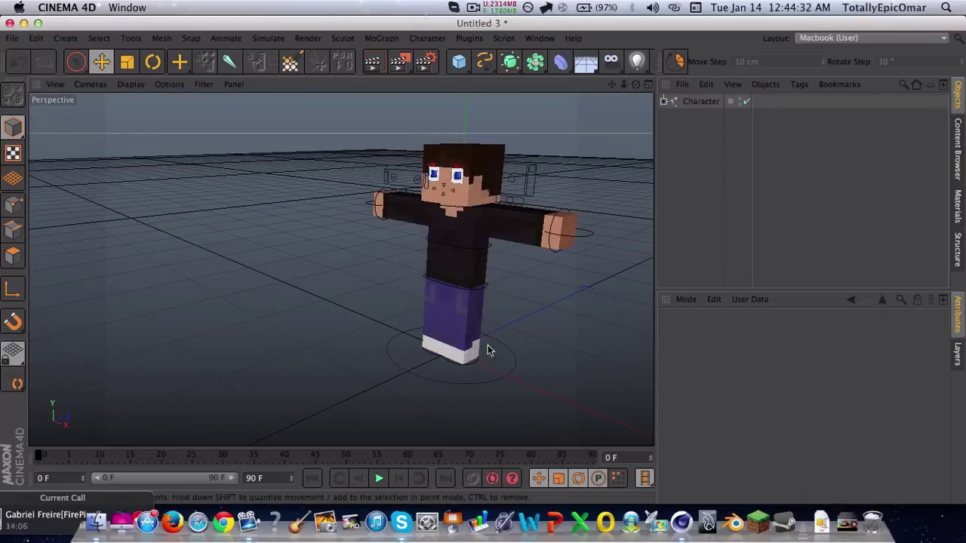
Step: Try to move the whole character with the large controller ring around its feet, and undo the move
{"action": "left_click", "coordinate": [506, 385]}
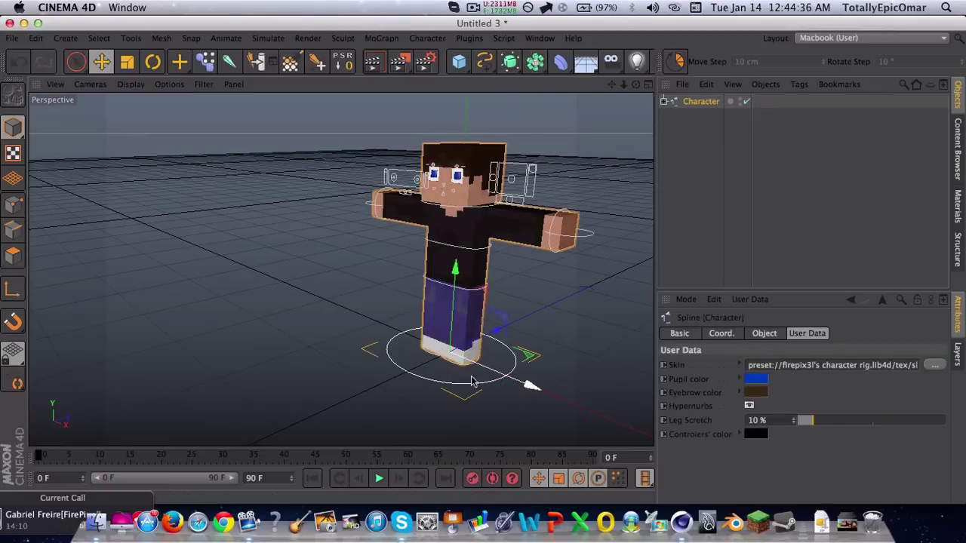
{"action": "left_click_drag", "start_coordinate": [474, 381], "coordinate": [173, 155]}
{"action": "key", "text": "super+z"}
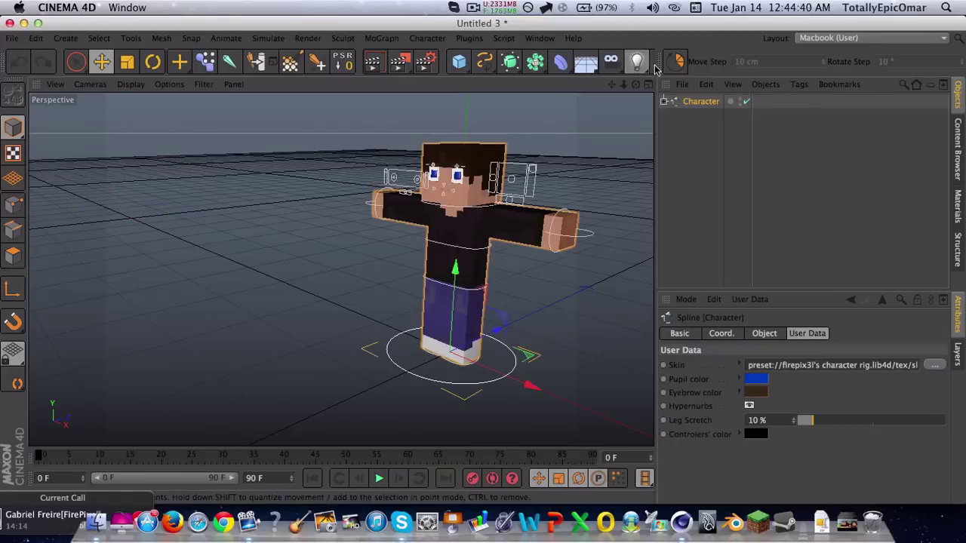
Step: Hide the Character object in the viewport, and restore its visibility
{"action": "double_click", "coordinate": [740, 99]}
{"action": "left_click", "coordinate": [567, 133]}
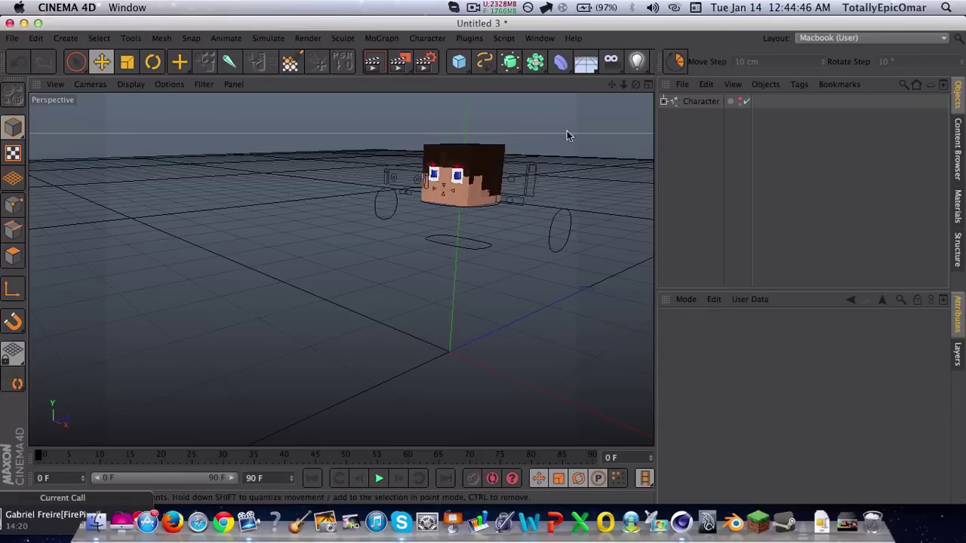
{"action": "left_click", "coordinate": [687, 103]}
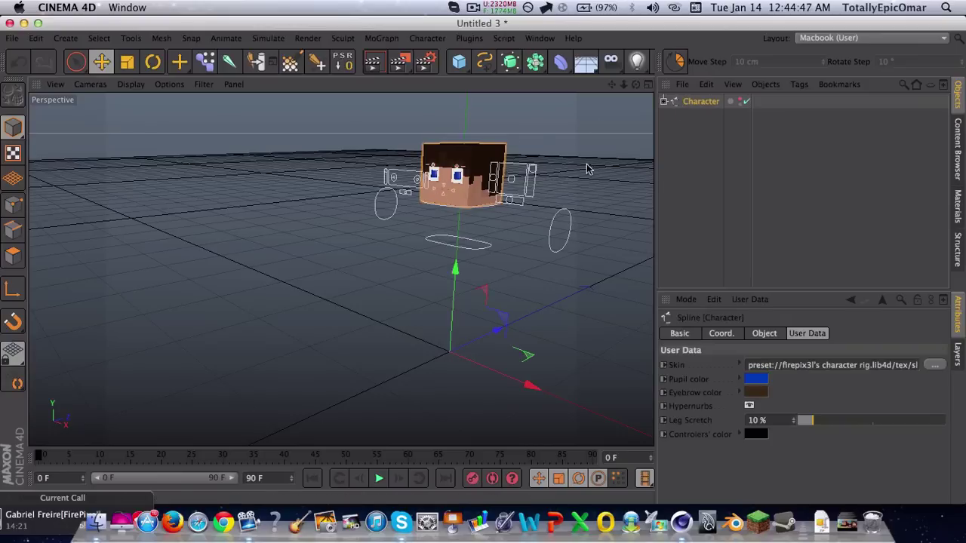
{"action": "left_click", "coordinate": [740, 100]}
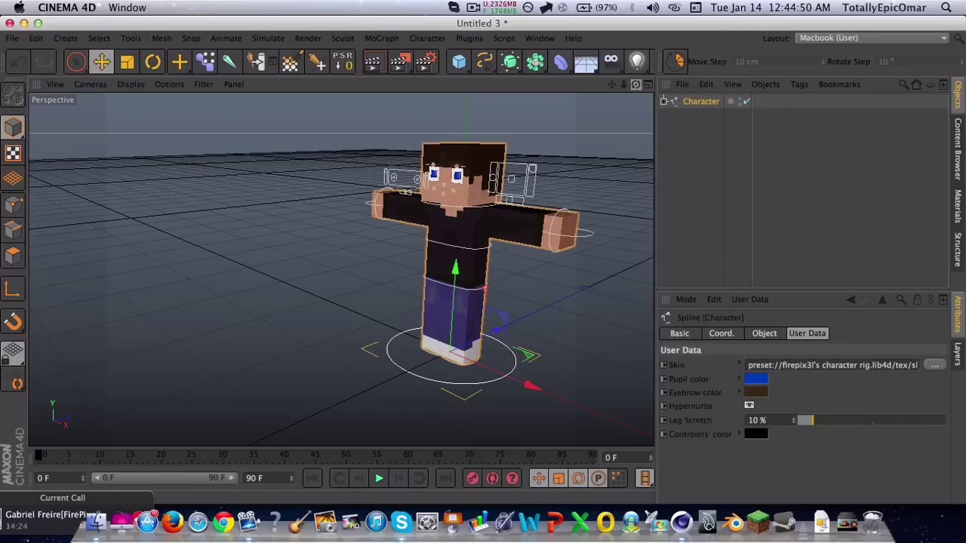
Step: Select the left leg's goal controller at the foot and move it up and forward to bend the leg at the knee
{"action": "left_click_drag", "start_coordinate": [636, 84], "coordinate": [602, 180]}
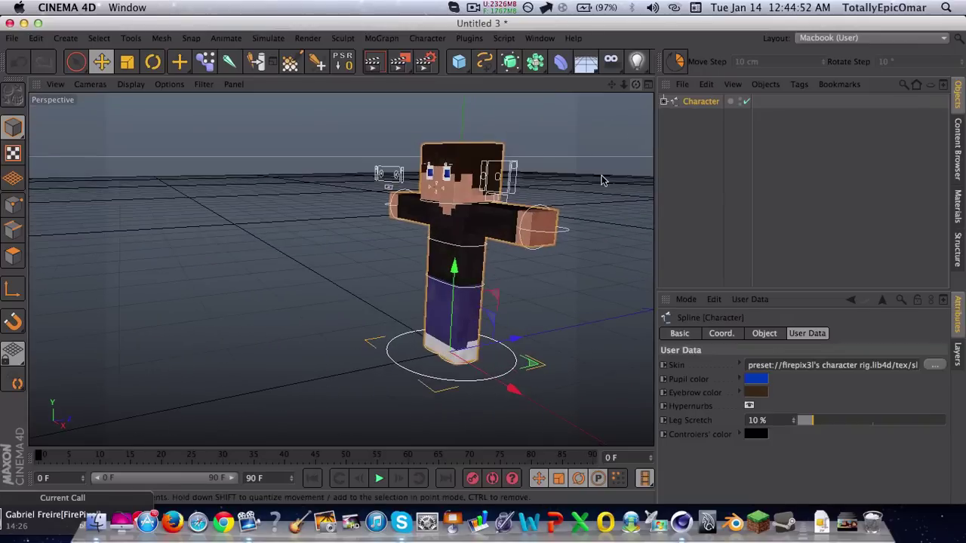
{"action": "left_click", "coordinate": [603, 180]}
{"action": "scroll", "coordinate": [464, 392], "scroll_direction": "up", "scroll_amount": 6}
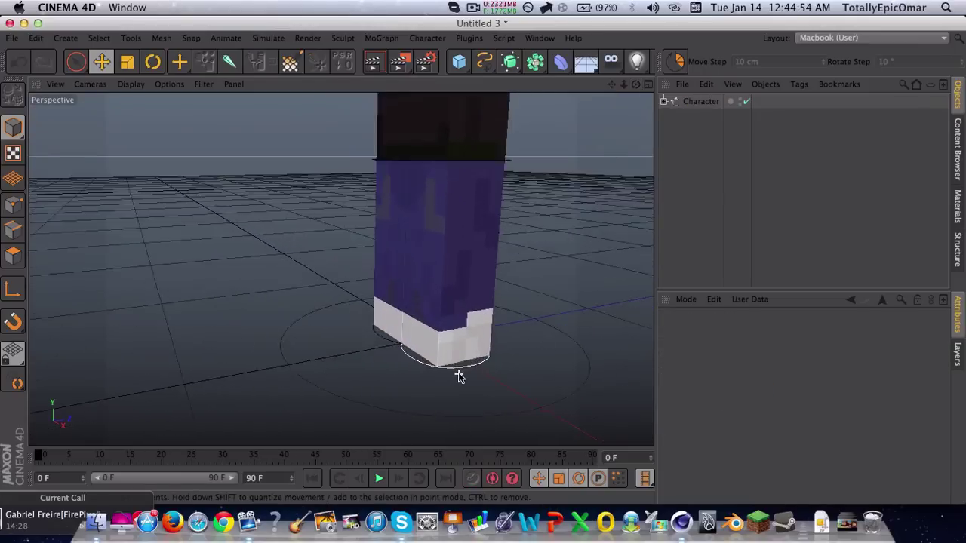
{"action": "scroll", "coordinate": [461, 371], "scroll_direction": "up", "scroll_amount": 3}
{"action": "left_click", "coordinate": [475, 365]}
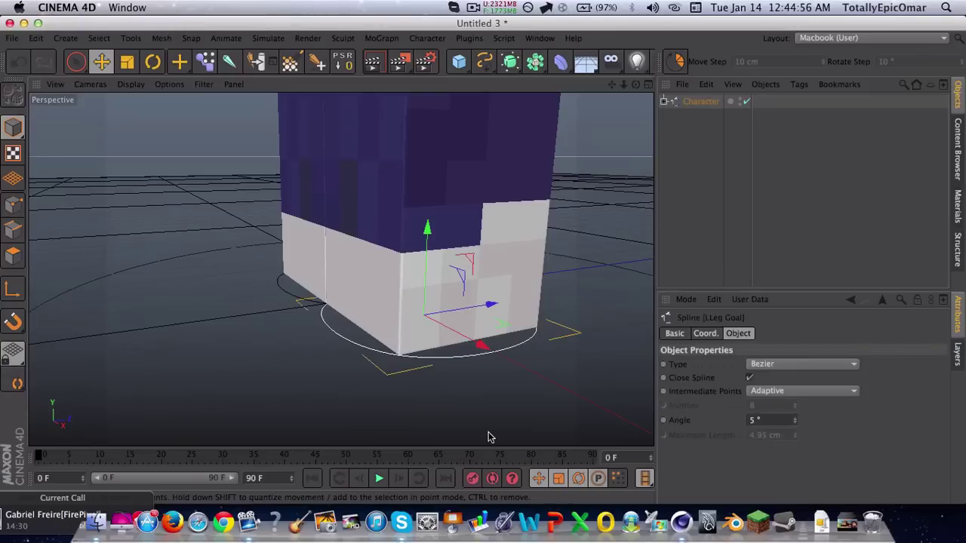
{"action": "scroll", "coordinate": [488, 437], "scroll_direction": "down", "scroll_amount": 3}
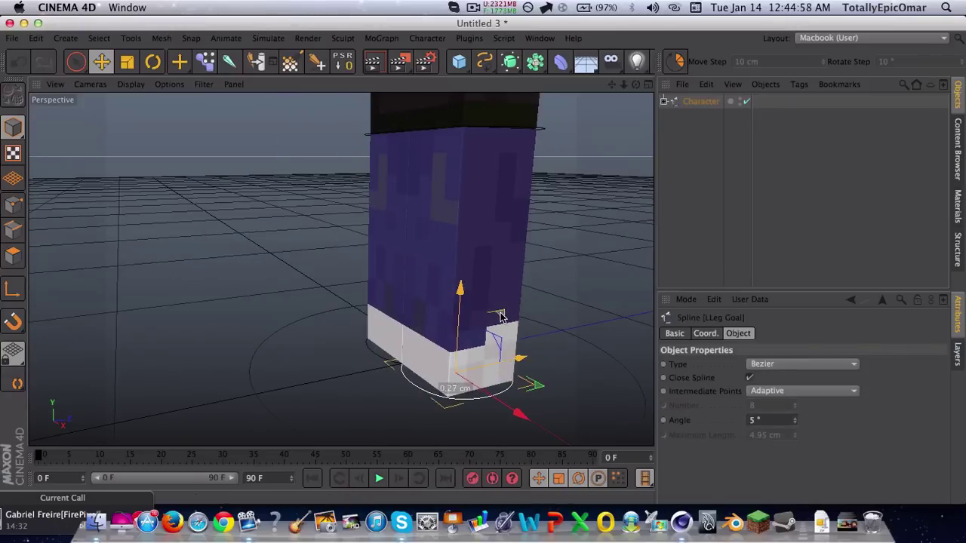
{"action": "left_click_drag", "start_coordinate": [462, 283], "coordinate": [328, 210]}
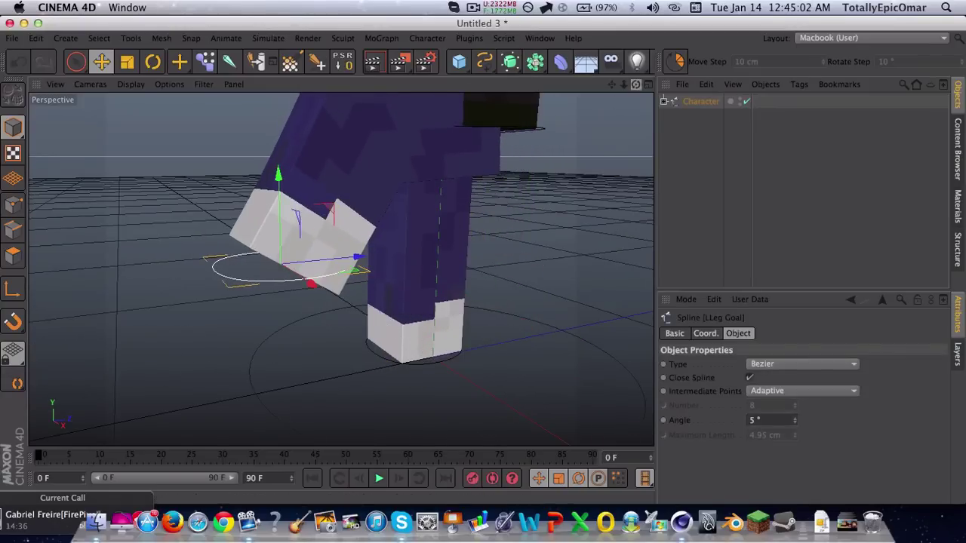
{"action": "left_click_drag", "start_coordinate": [635, 84], "coordinate": [611, 85]}
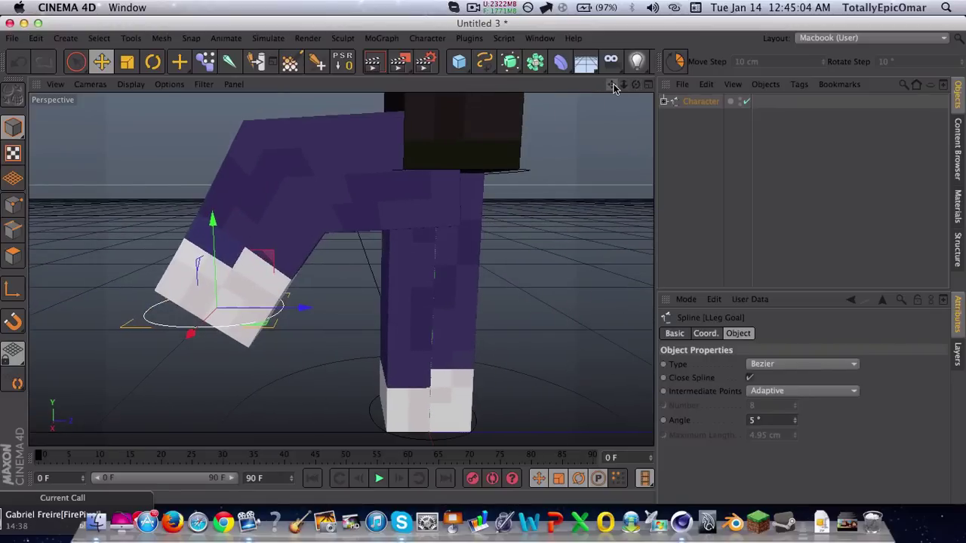
Step: Move the left leg's goal controller farther forward beyond the foot and set the Character's Leg Stretch to 100%
{"action": "left_click_drag", "start_coordinate": [265, 258], "coordinate": [282, 301]}
{"action": "left_click_drag", "start_coordinate": [258, 235], "coordinate": [62, 287]}
{"action": "left_click", "coordinate": [695, 103]}
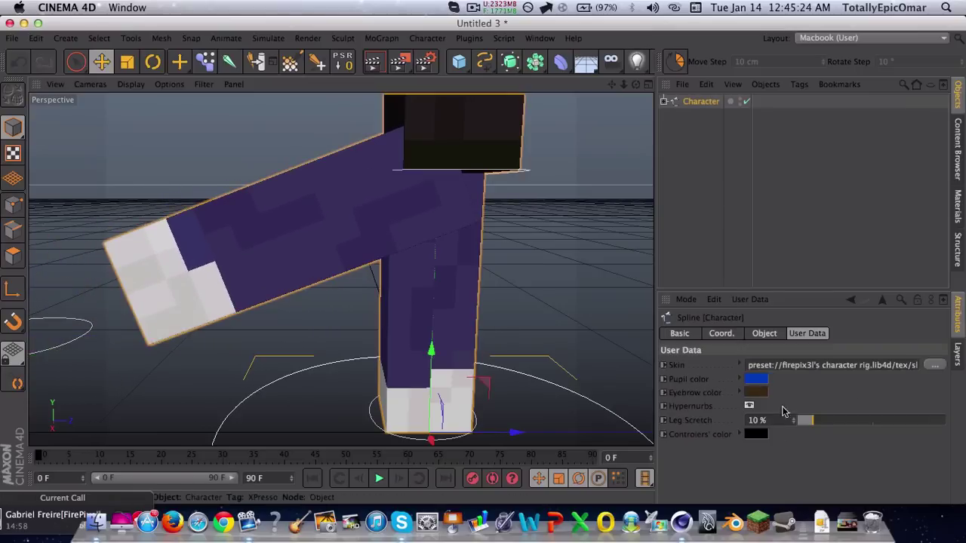
{"action": "scroll", "coordinate": [556, 313], "scroll_direction": "down", "scroll_amount": 2}
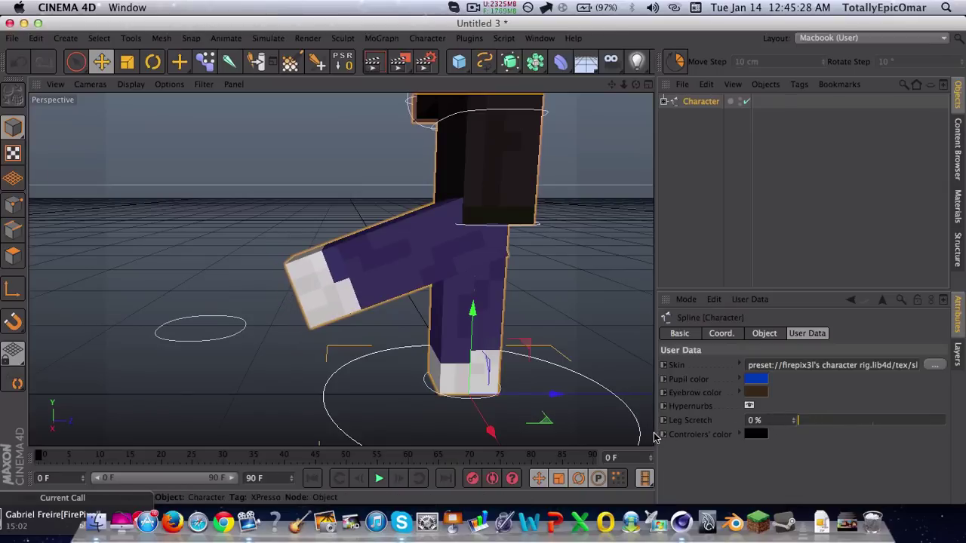
{"action": "left_click_drag", "start_coordinate": [798, 420], "coordinate": [963, 441]}
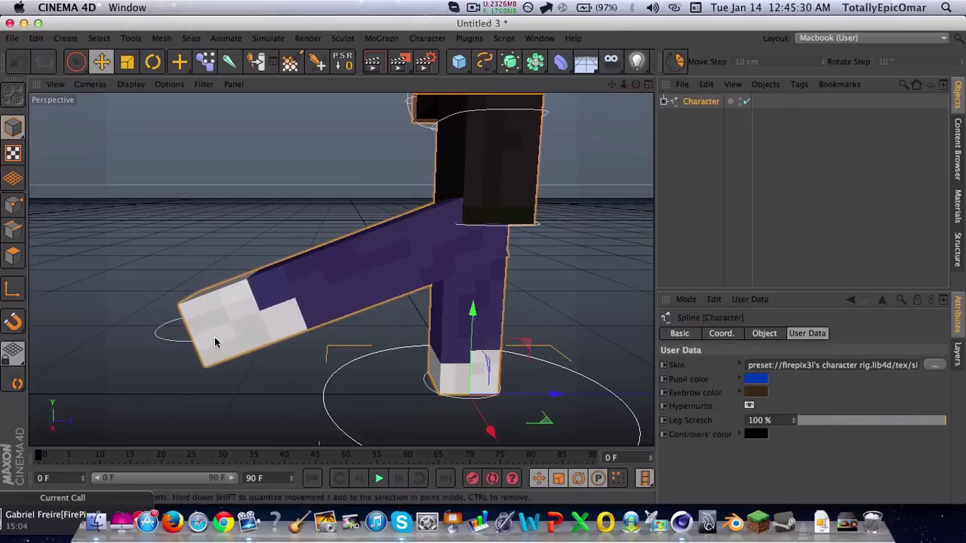
Step: Move the left leg's goal controller back toward the body and set the Character's Leg Stretch to 10%
{"action": "left_click", "coordinate": [179, 345]}
{"action": "left_click_drag", "start_coordinate": [179, 345], "coordinate": [369, 296]}
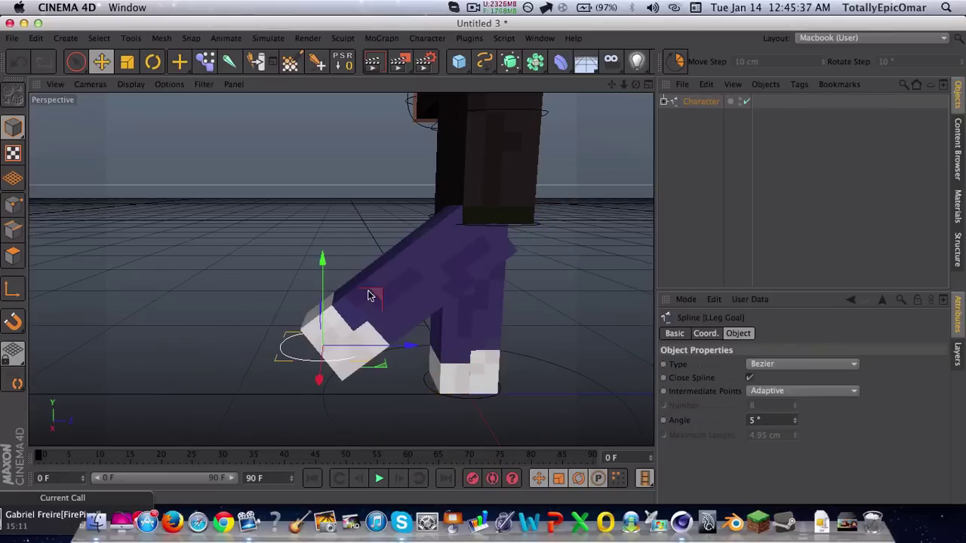
{"action": "left_click", "coordinate": [689, 101]}
{"action": "key", "text": "BackSpace"}
{"action": "key", "text": "Return"}
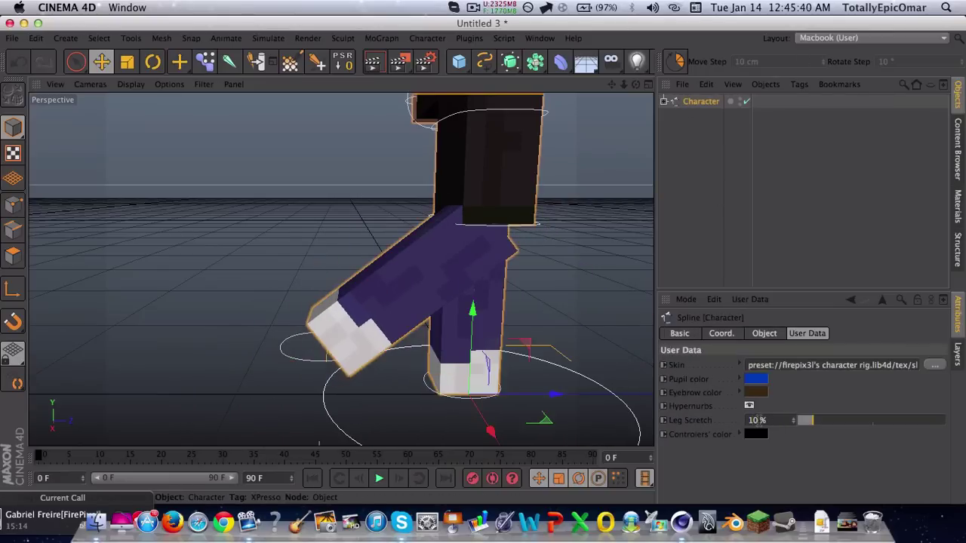
Step: Undo the Leg Stretch changes and the left leg controller moves to bring the leg back to its standing pose
{"action": "left_click", "coordinate": [302, 355]}
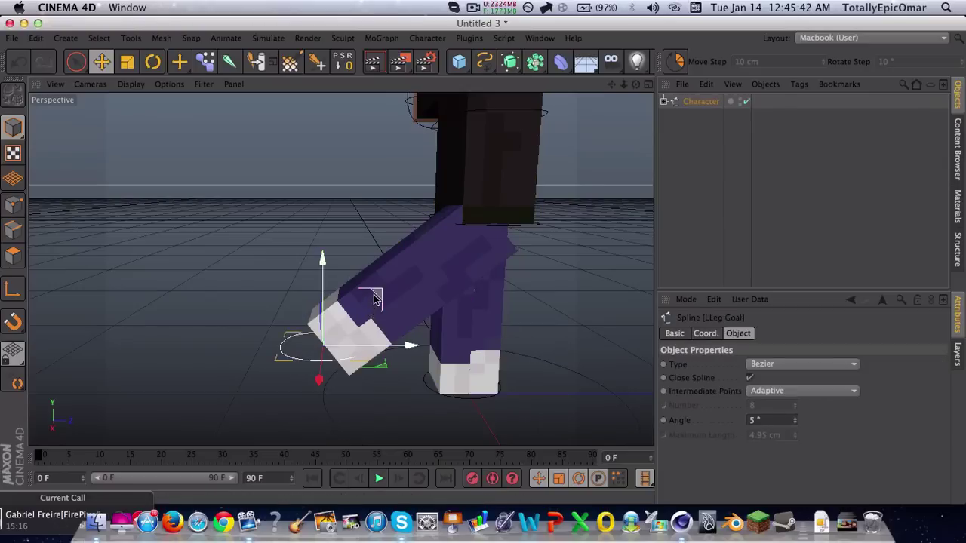
{"action": "mouse_move", "coordinate": [302, 353]}
{"action": "left_mouse_down"}
{"action": "mouse_move", "coordinate": [298, 336]}
{"action": "mouse_move", "coordinate": [423, 323]}
{"action": "mouse_move", "coordinate": [453, 274]}
{"action": "mouse_move", "coordinate": [339, 278]}
{"action": "mouse_move", "coordinate": [251, 341]}
{"action": "mouse_move", "coordinate": [315, 354]}
{"action": "left_mouse_up"}
{"action": "key", "text": "super+z"}
{"action": "key", "text": "super+z"}
{"action": "key", "text": "super+z"}
{"action": "key", "text": "super+z"}
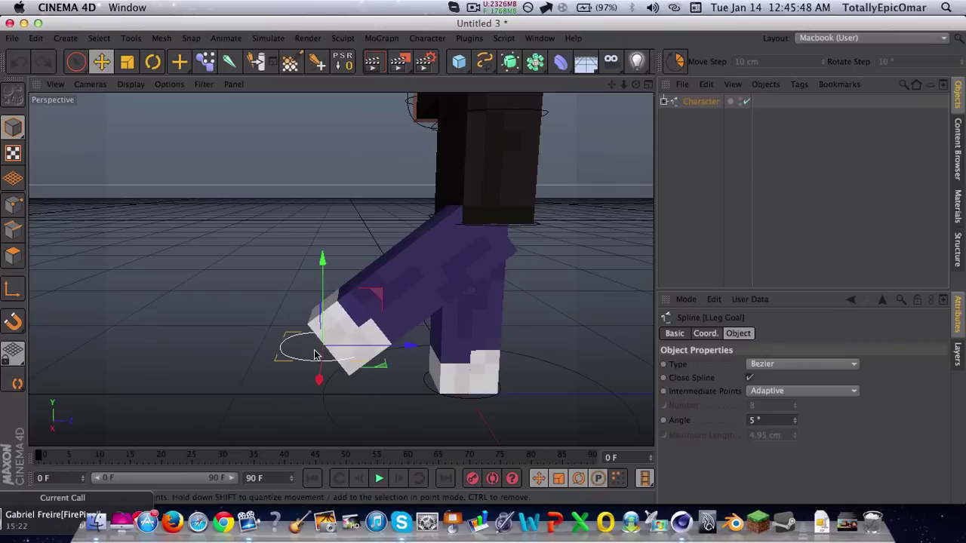
{"action": "key", "text": "super+z"}
{"action": "key", "text": "super+z"}
{"action": "key", "text": "super+z"}
{"action": "key", "text": "super+z"}
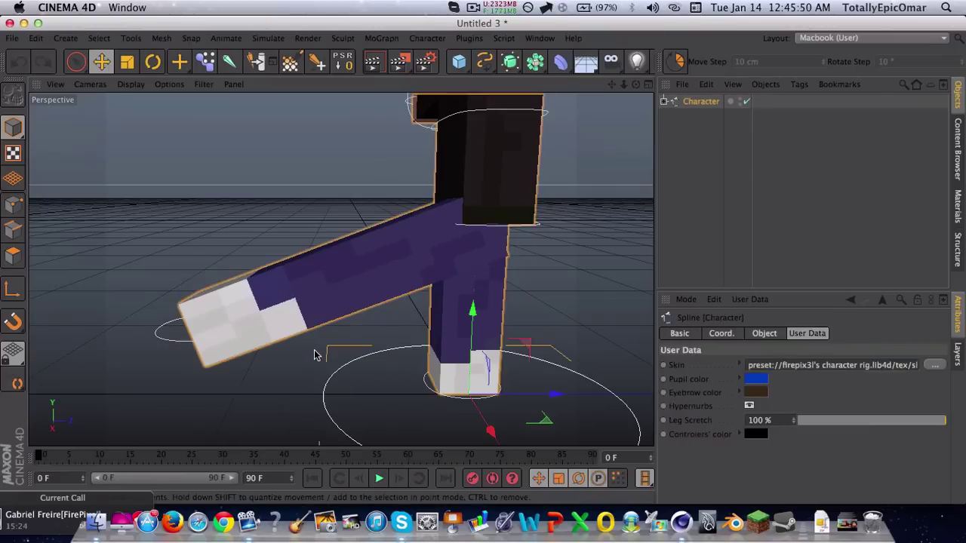
{"action": "key", "text": "super+z"}
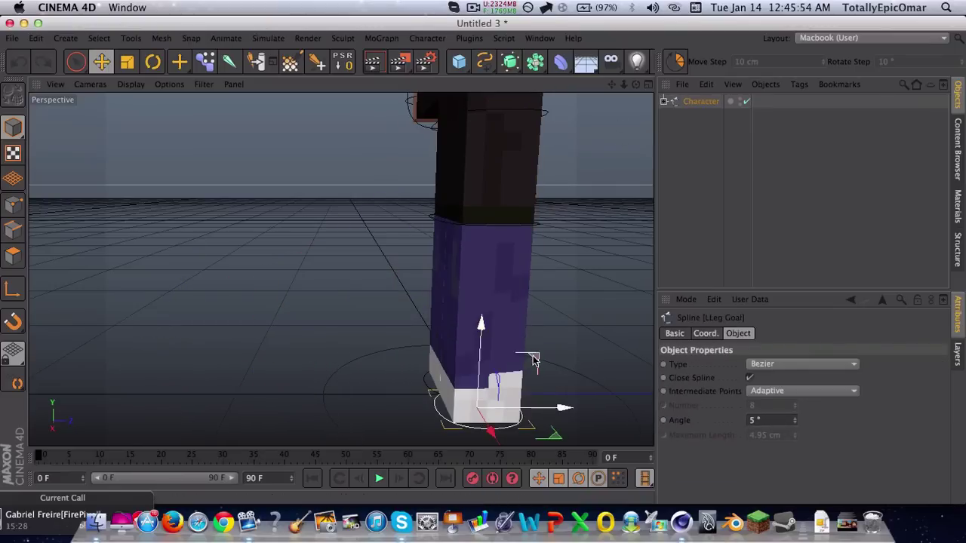
Step: Try raising the left leg forward with its goal controller, and reset the controller's coordinates to zero with Reset PSR
{"action": "left_click_drag", "start_coordinate": [513, 353], "coordinate": [357, 274]}
{"action": "left_click", "coordinate": [345, 67]}
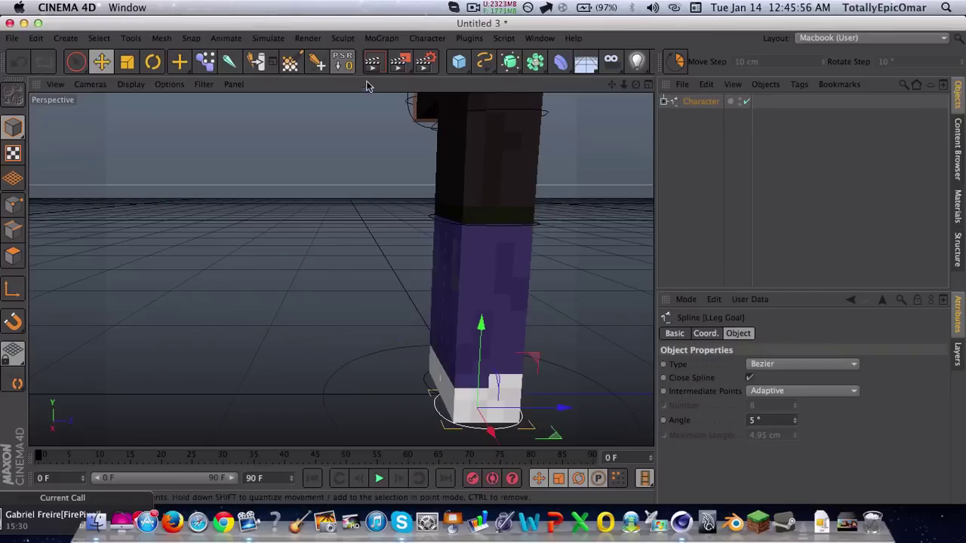
{"action": "left_click", "coordinate": [705, 332]}
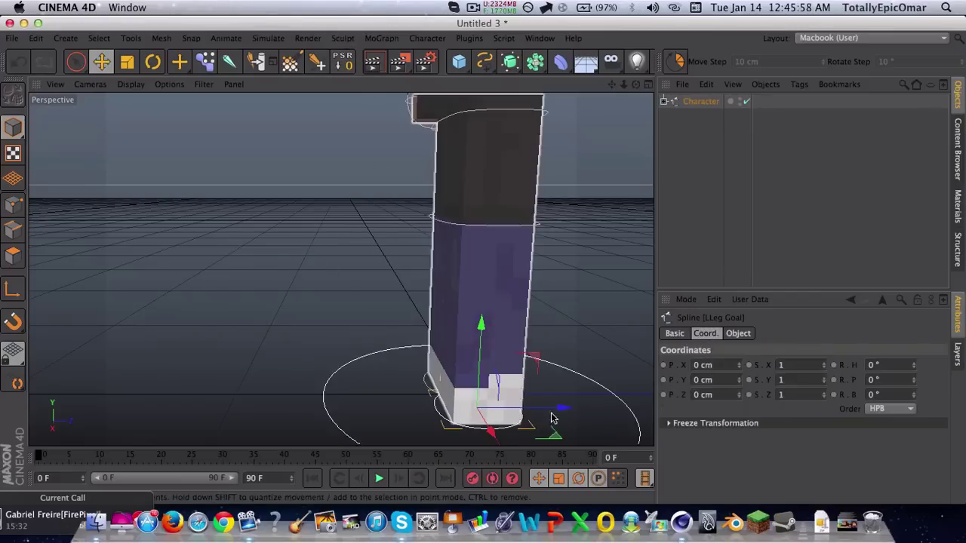
{"action": "left_click_drag", "start_coordinate": [536, 354], "coordinate": [420, 238]}
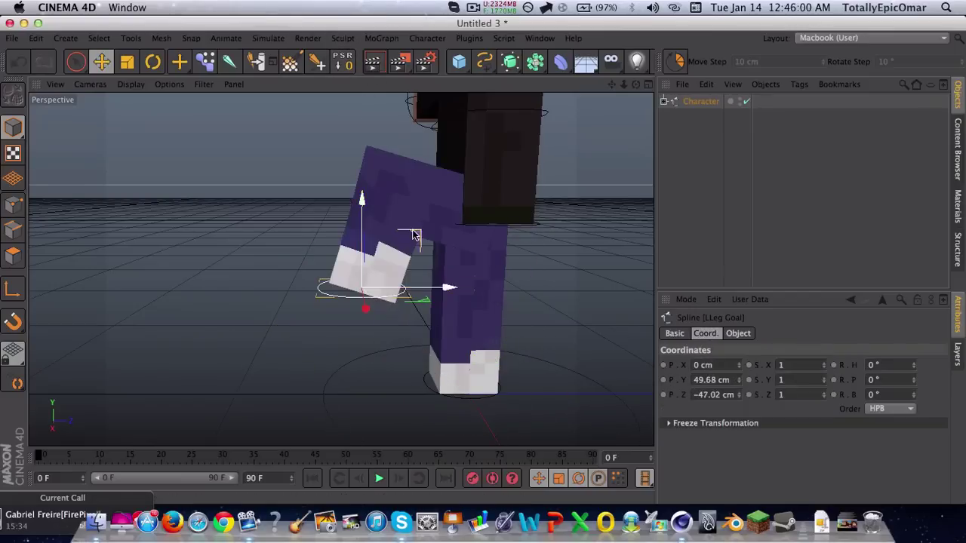
{"action": "left_click", "coordinate": [345, 67]}
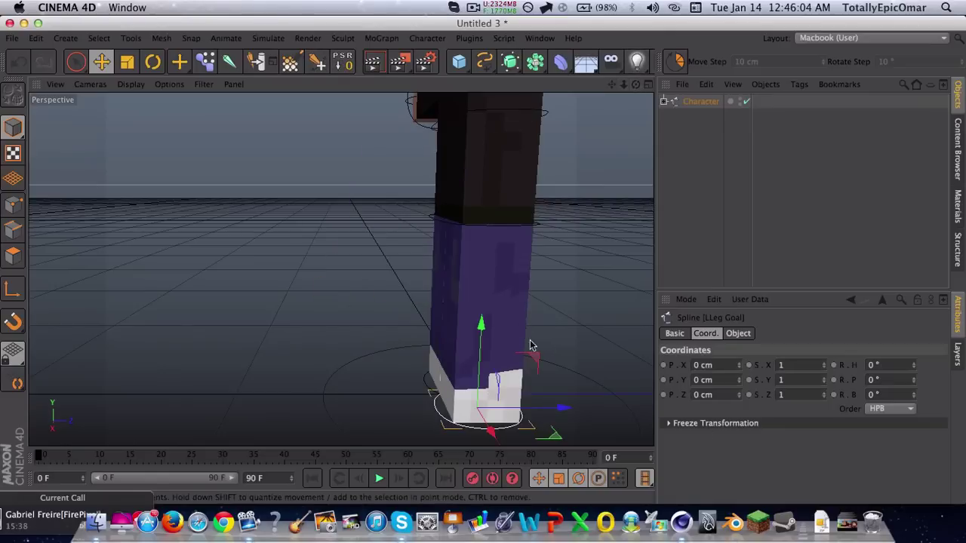
{"action": "left_click", "coordinate": [694, 201]}
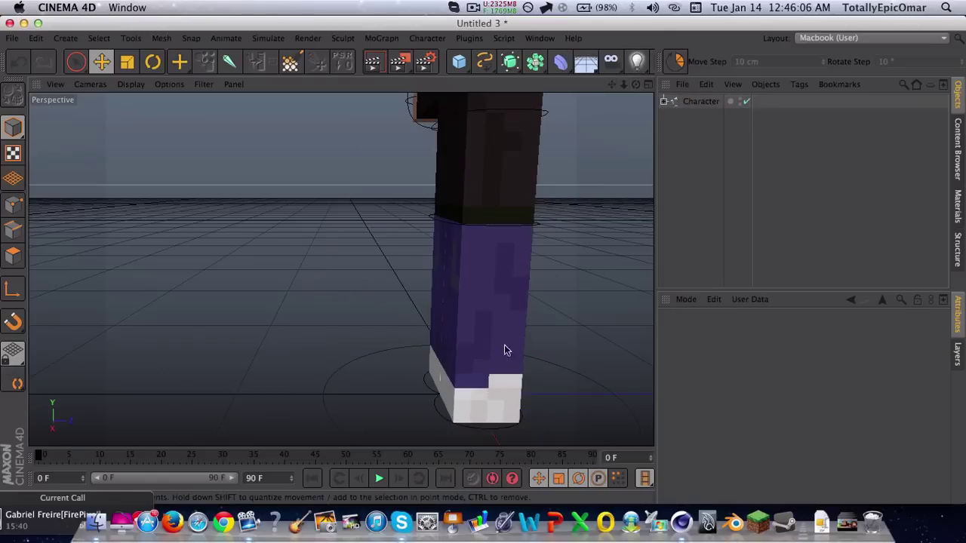
Step: Select the Pelvis controller at the waist, try lowering the body to bend the knees, and undo the move
{"action": "scroll", "coordinate": [544, 325], "scroll_direction": "down", "scroll_amount": 5}
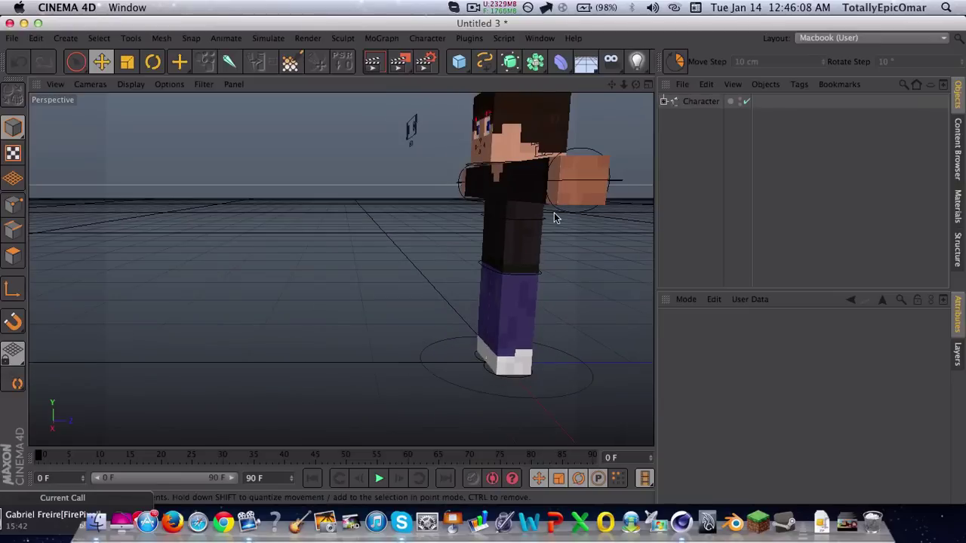
{"action": "mouse_move", "coordinate": [636, 83]}
{"action": "left_mouse_down"}
{"action": "mouse_move", "coordinate": [600, 84]}
{"action": "mouse_move", "coordinate": [638, 87]}
{"action": "left_mouse_up"}
{"action": "scroll", "coordinate": [545, 274], "scroll_direction": "down", "scroll_amount": 2}
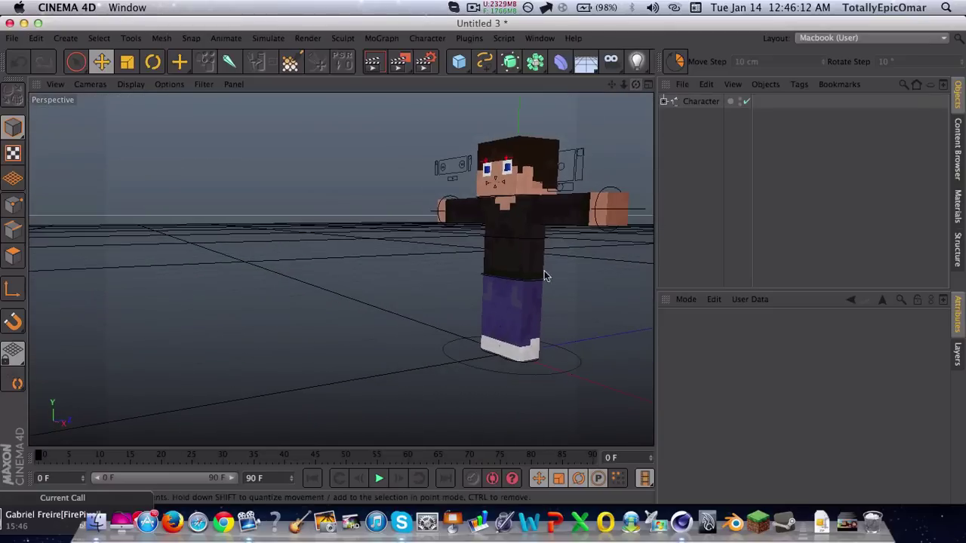
{"action": "scroll", "coordinate": [546, 254], "scroll_direction": "up", "scroll_amount": 4}
{"action": "left_click", "coordinate": [544, 302]}
{"action": "scroll", "coordinate": [547, 300], "scroll_direction": "down", "scroll_amount": 3}
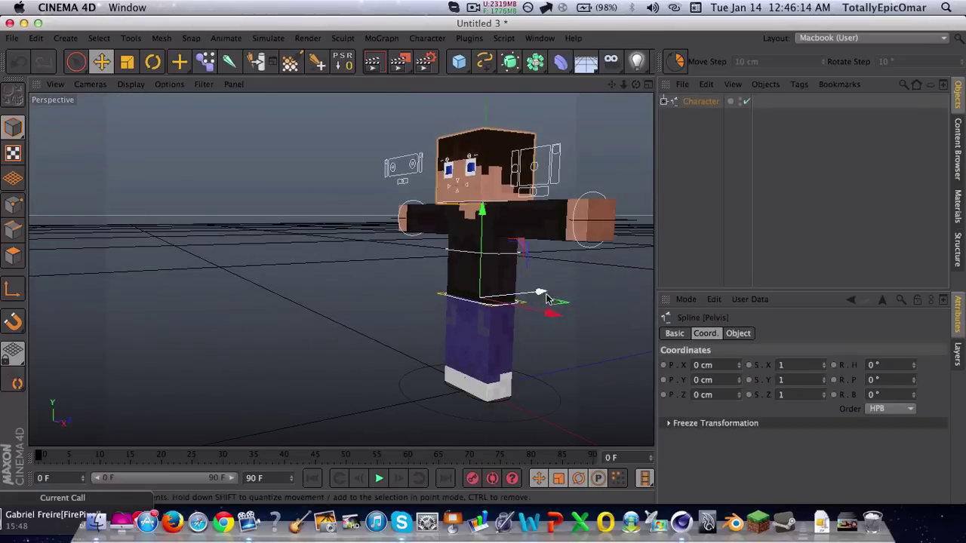
{"action": "left_click_drag", "start_coordinate": [518, 243], "coordinate": [514, 284]}
{"action": "key", "text": "super+z"}
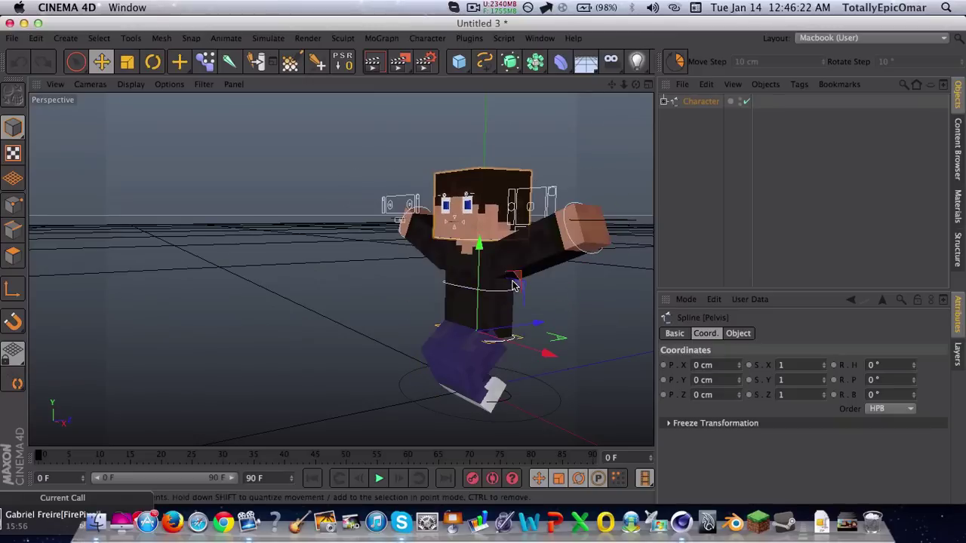
Step: Try rotating the Pelvis controller with the Rotate tool, and undo the rotation
{"action": "key", "text": "r"}
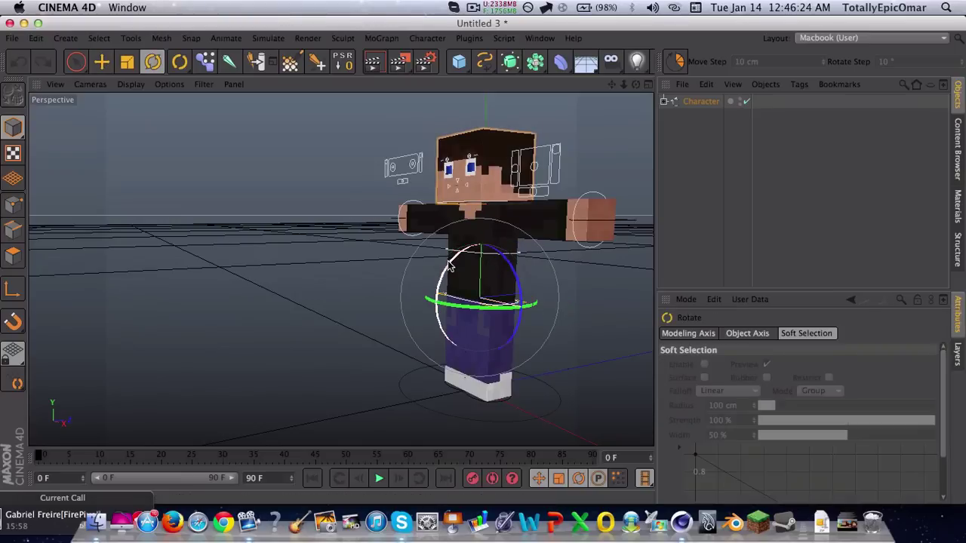
{"action": "left_click_drag", "start_coordinate": [449, 266], "coordinate": [354, 253]}
{"action": "key", "text": "super+z"}
{"action": "key", "text": "super+z"}
Step: Select the Back controller around the torso, try rotating the upper body with it, and undo the rotation
{"action": "left_click", "coordinate": [532, 189]}
{"action": "scroll", "coordinate": [514, 213], "scroll_direction": "up", "scroll_amount": 5}
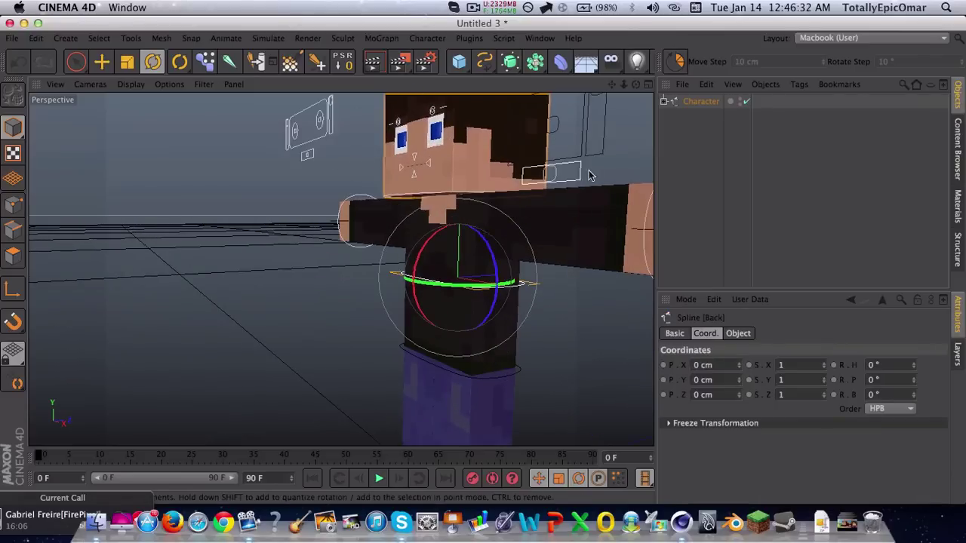
{"action": "left_click_drag", "start_coordinate": [419, 266], "coordinate": [510, 293]}
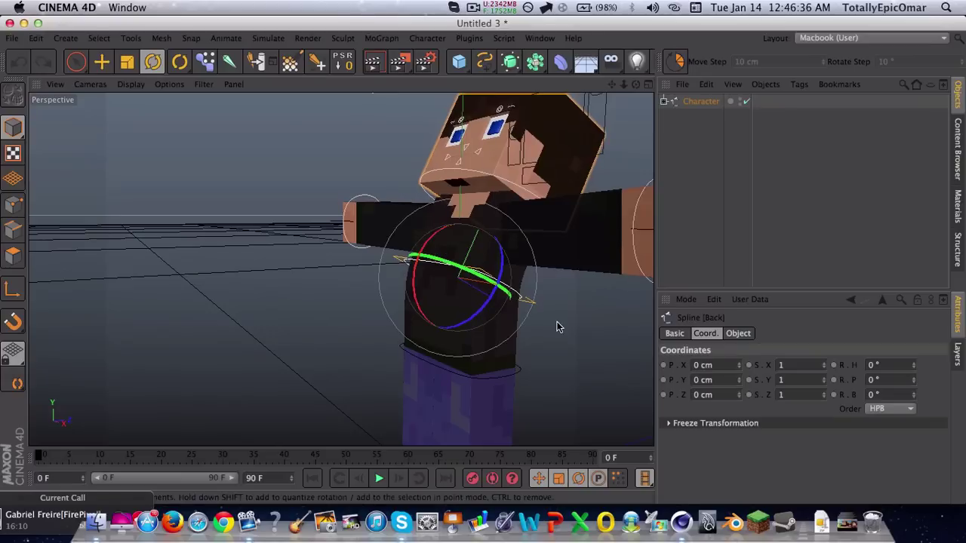
{"action": "key", "text": "ctrl+z"}
{"action": "left_click", "coordinate": [667, 158]}
Step: Open the image chooser for the Character's Skin user data and preview several skins in the Skins folder
{"action": "left_click", "coordinate": [716, 104]}
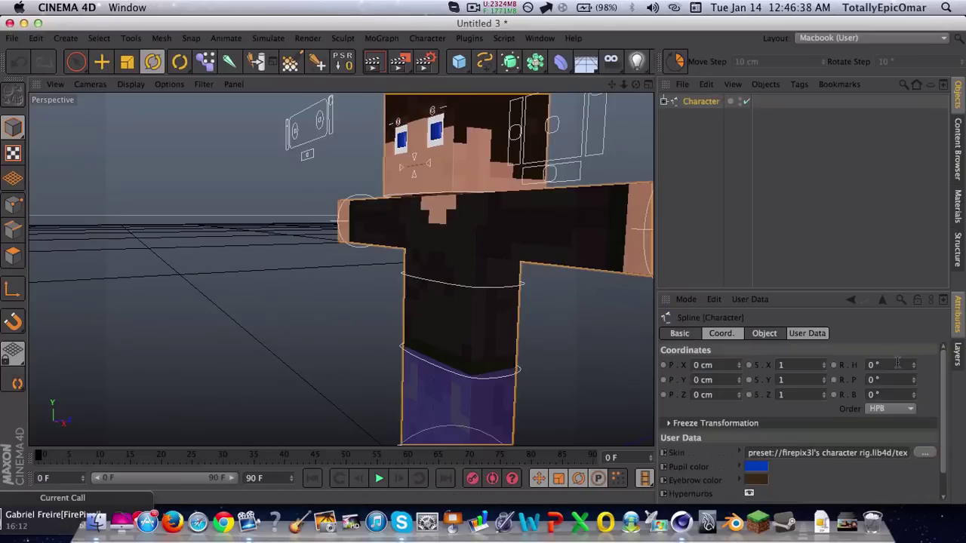
{"action": "left_click", "coordinate": [805, 335]}
{"action": "left_click", "coordinate": [934, 364]}
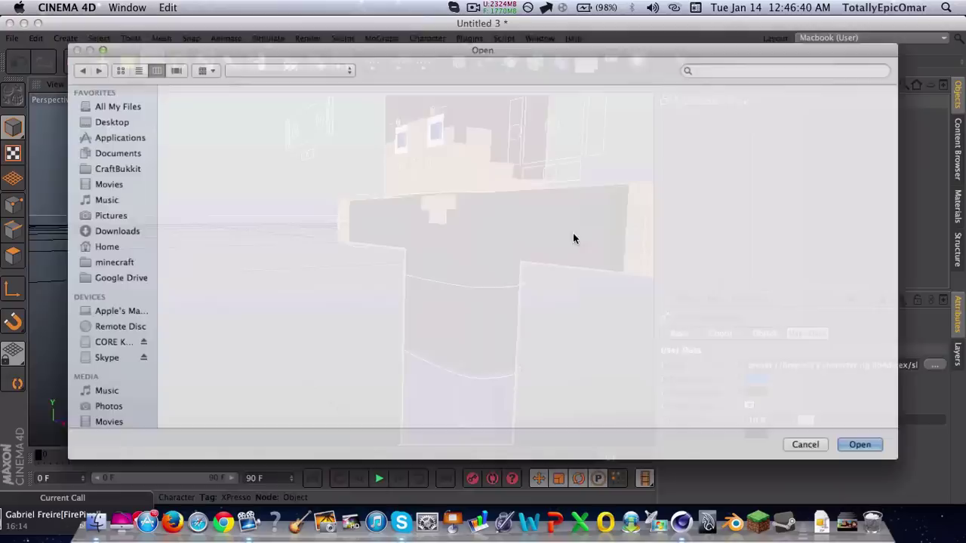
{"action": "left_click", "coordinate": [449, 132]}
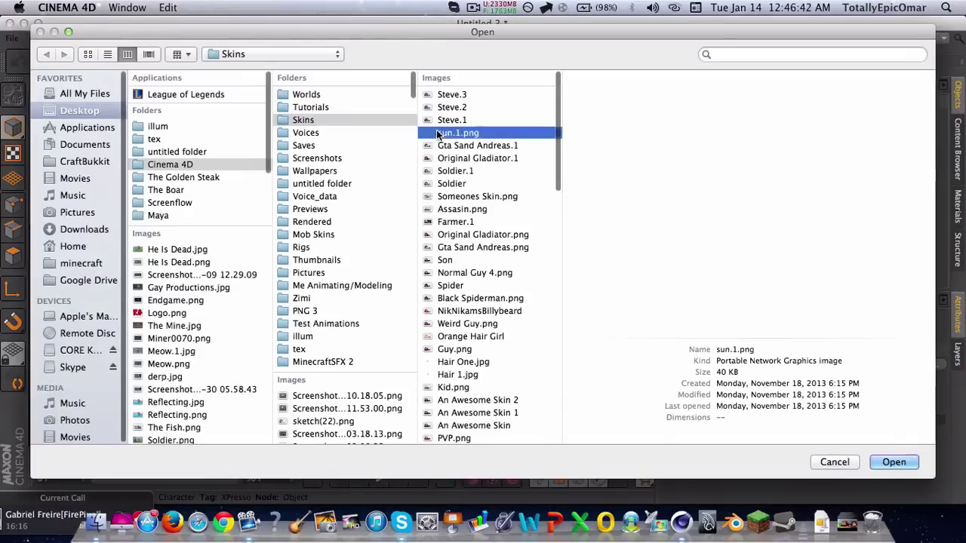
{"action": "left_click", "coordinate": [456, 145]}
{"action": "left_click", "coordinate": [475, 158]}
{"action": "left_click", "coordinate": [475, 196]}
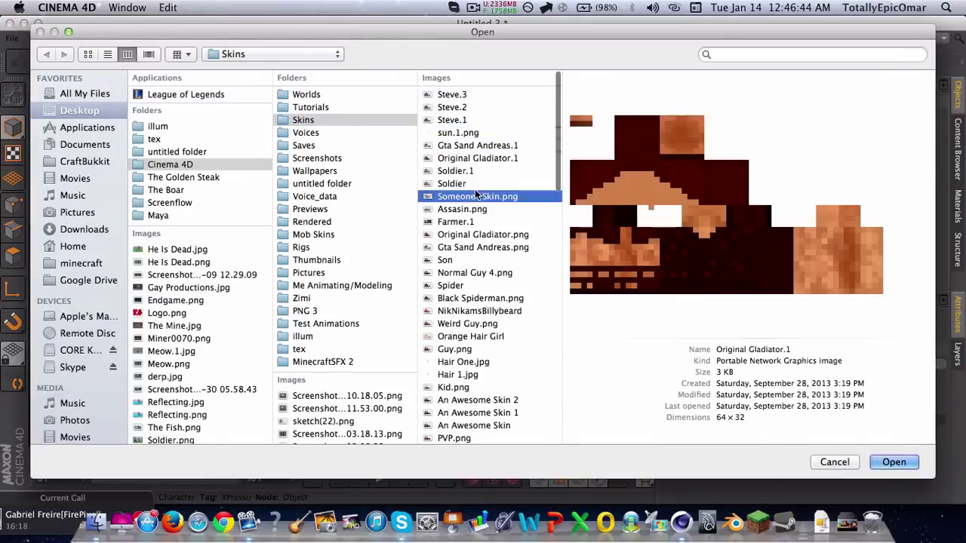
{"action": "left_click", "coordinate": [479, 234]}
{"action": "left_click", "coordinate": [477, 273]}
{"action": "left_click", "coordinate": [480, 247]}
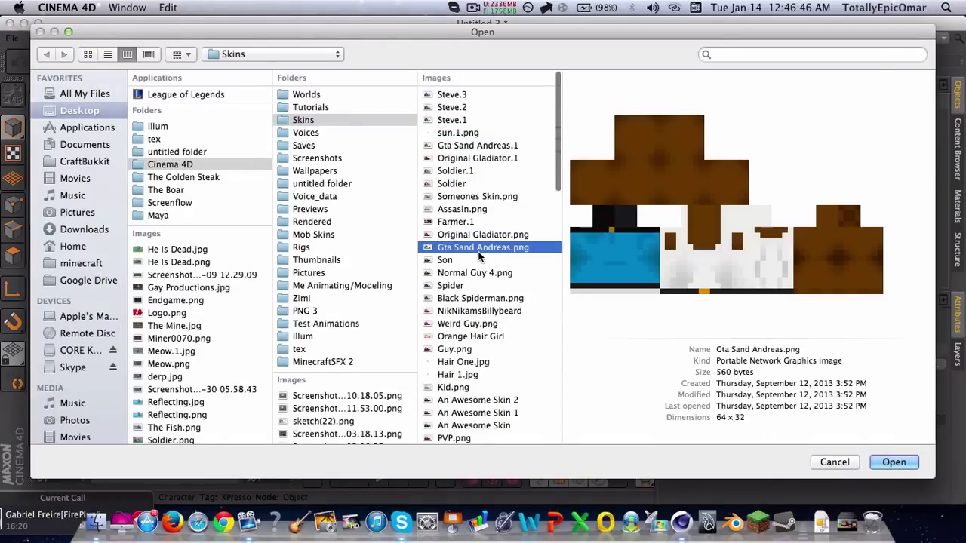
{"action": "left_click", "coordinate": [477, 260]}
{"action": "left_click", "coordinate": [476, 274]}
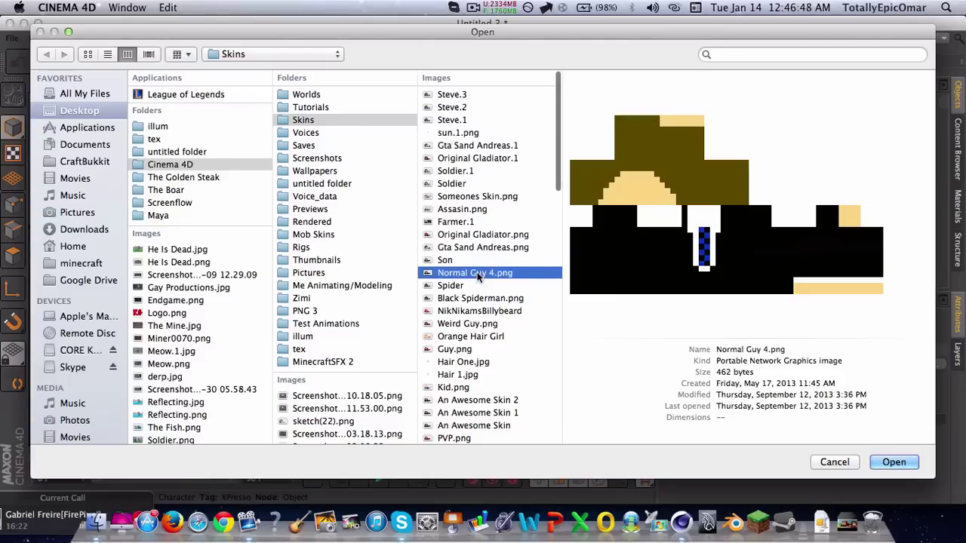
Step: Load Original Gladiator.png as the Character's skin
{"action": "left_click", "coordinate": [485, 239]}
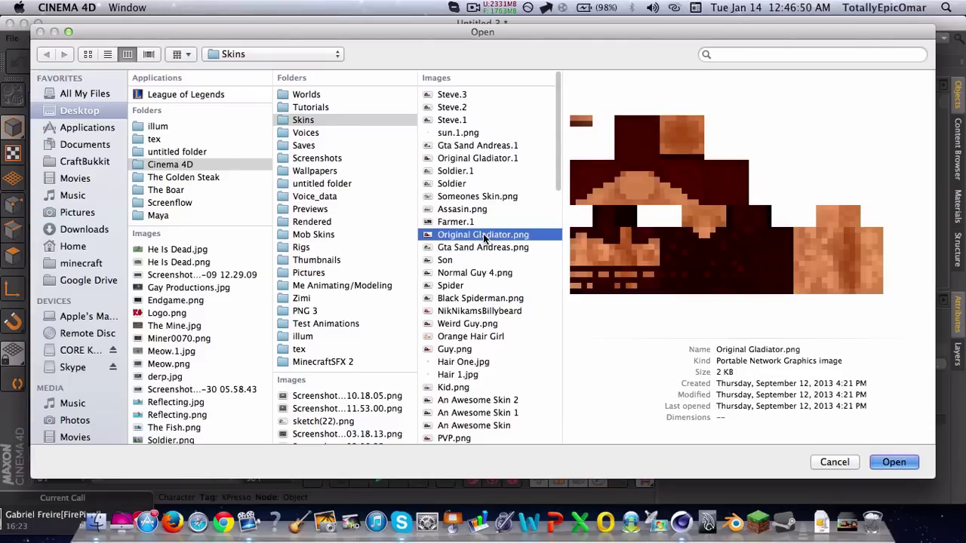
{"action": "double_click", "coordinate": [484, 236]}
{"action": "key", "text": "Return"}
{"action": "scroll", "coordinate": [487, 221], "scroll_direction": "down", "scroll_amount": 5}
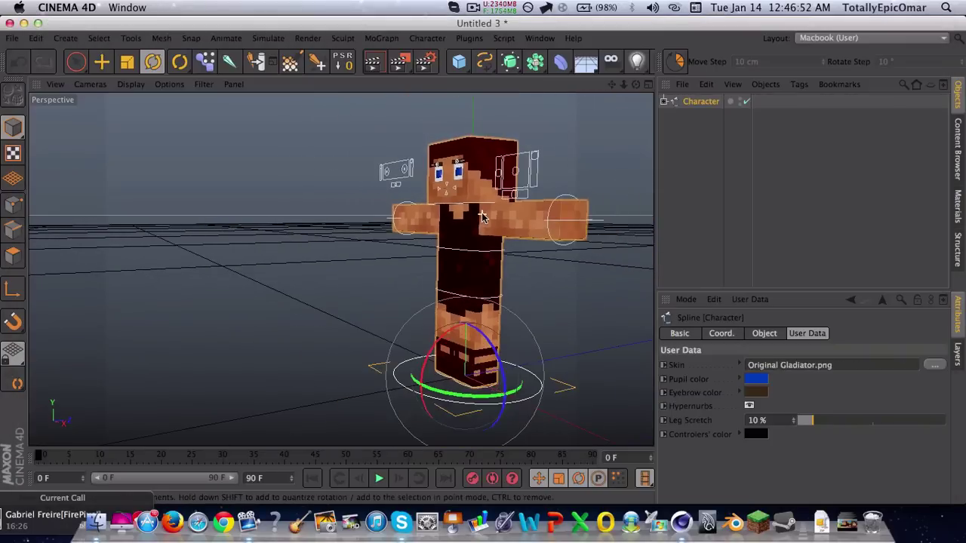
Step: Try bending the reskinned character's upper body by rotating the Back controller, and undo the rotation
{"action": "scroll", "coordinate": [479, 216], "scroll_direction": "up", "scroll_amount": 3}
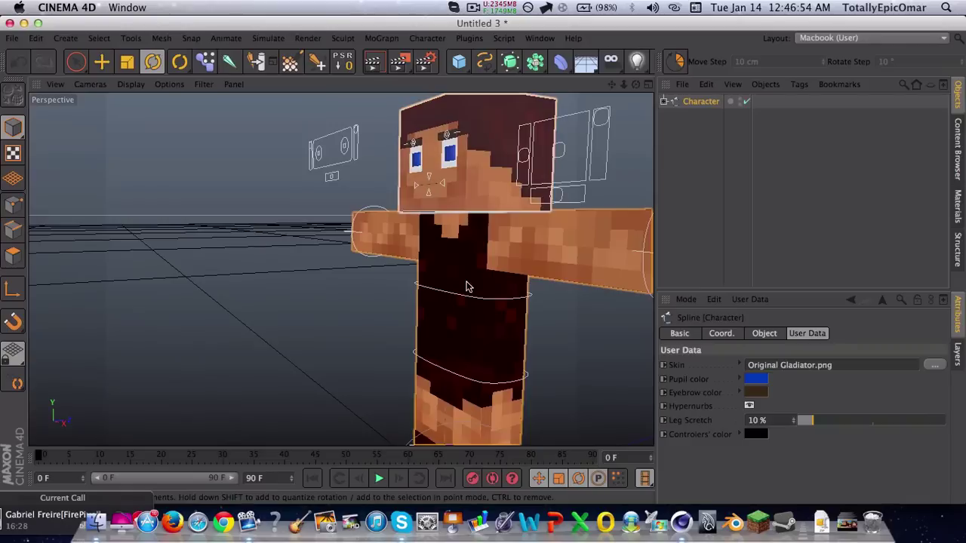
{"action": "left_click", "coordinate": [464, 293]}
{"action": "left_click_drag", "start_coordinate": [464, 294], "coordinate": [448, 251]}
{"action": "key", "text": "super+z"}
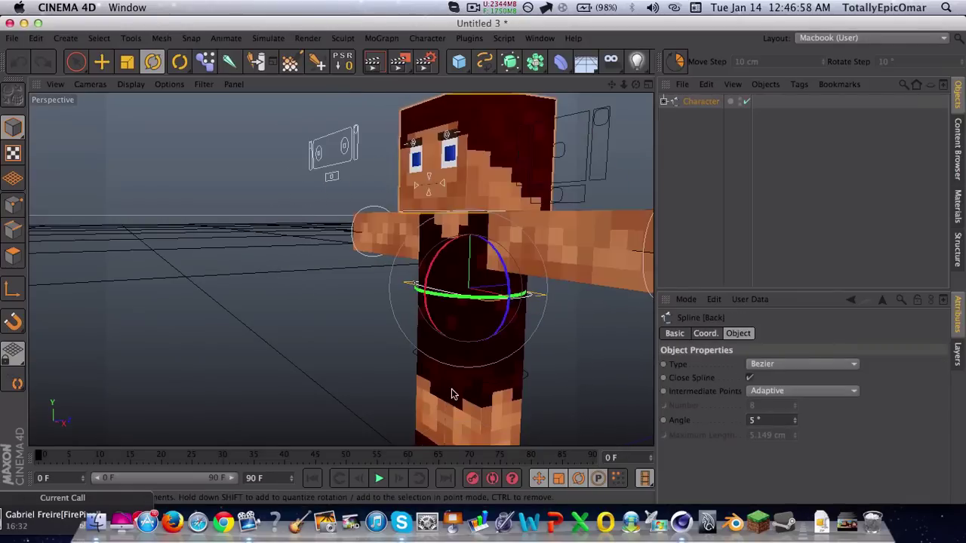
Step: Try tilting the reskinned character's body by rotating the Pelvis controller at the waist, and undo the rotation
{"action": "left_click", "coordinate": [488, 387]}
{"action": "left_click_drag", "start_coordinate": [488, 387], "coordinate": [453, 271]}
{"action": "key", "text": "super+z"}
{"action": "key", "text": "super+z"}
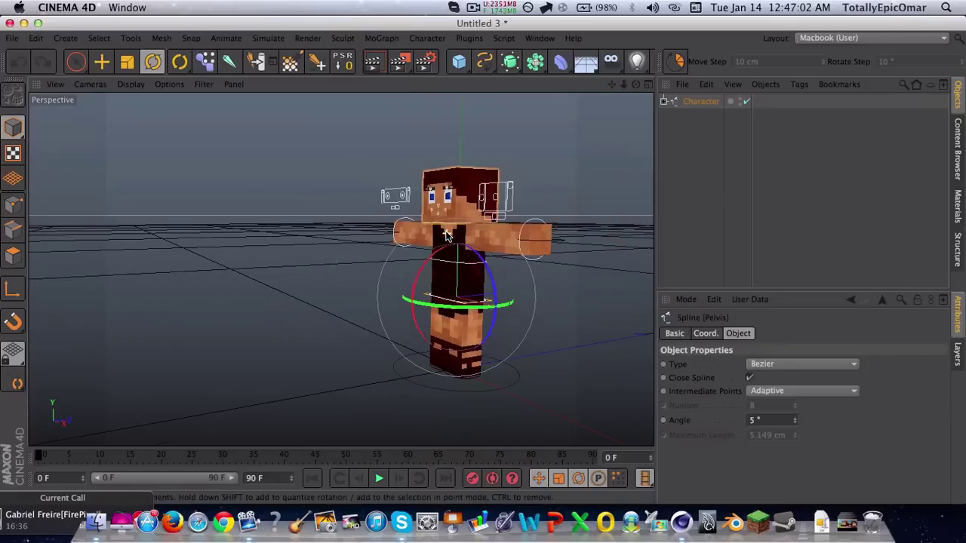
Step: Select the left leg's goal controller at the foot, try rotating it, and undo the rotation
{"action": "left_click", "coordinate": [470, 383]}
{"action": "scroll", "coordinate": [446, 391], "scroll_direction": "up", "scroll_amount": 5}
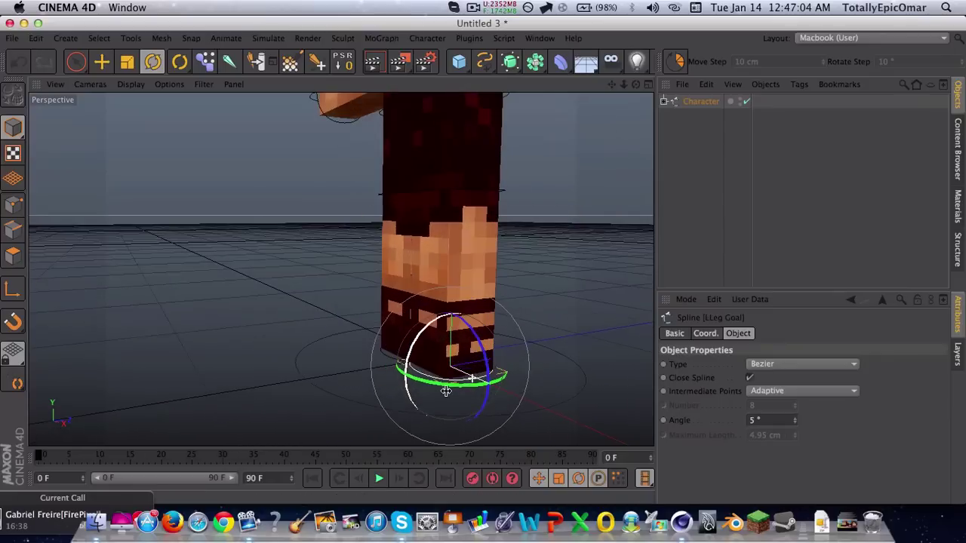
{"action": "left_click_drag", "start_coordinate": [446, 387], "coordinate": [396, 379]}
{"action": "key", "text": "super+z"}
{"action": "key", "text": "super+z"}
{"action": "key", "text": "super+z"}
{"action": "key", "text": "super+z"}
Step: Select the left arm's goal controller at the hand and move it down to lower the arm to the character's side
{"action": "scroll", "coordinate": [517, 424], "scroll_direction": "down", "scroll_amount": 5}
{"action": "key", "text": "e"}
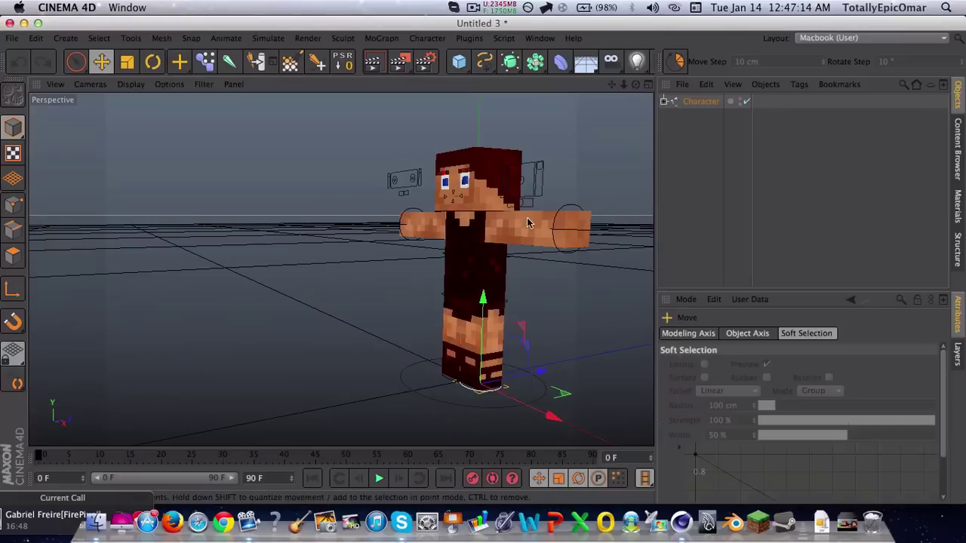
{"action": "scroll", "coordinate": [551, 198], "scroll_direction": "up", "scroll_amount": 3}
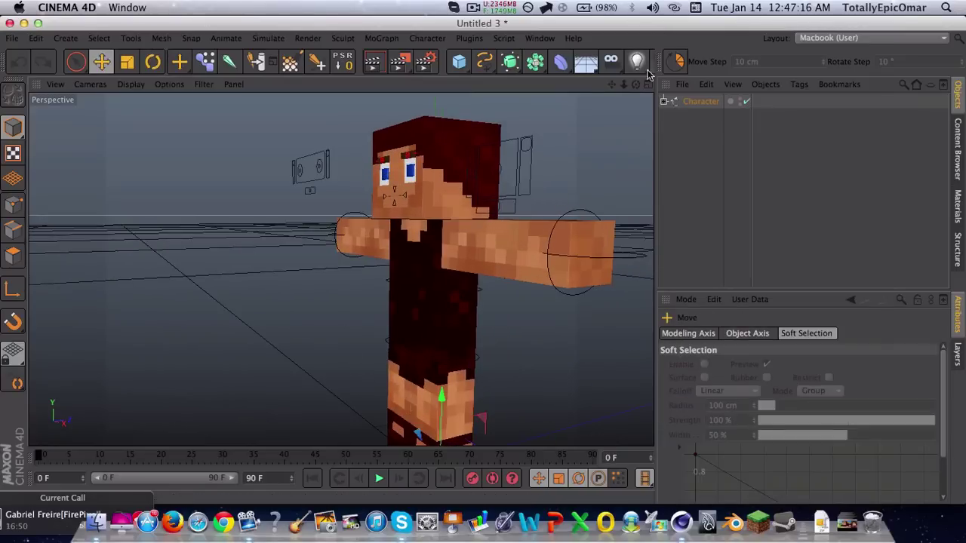
{"action": "left_click_drag", "start_coordinate": [636, 84], "coordinate": [443, 156]}
{"action": "left_click", "coordinate": [626, 264]}
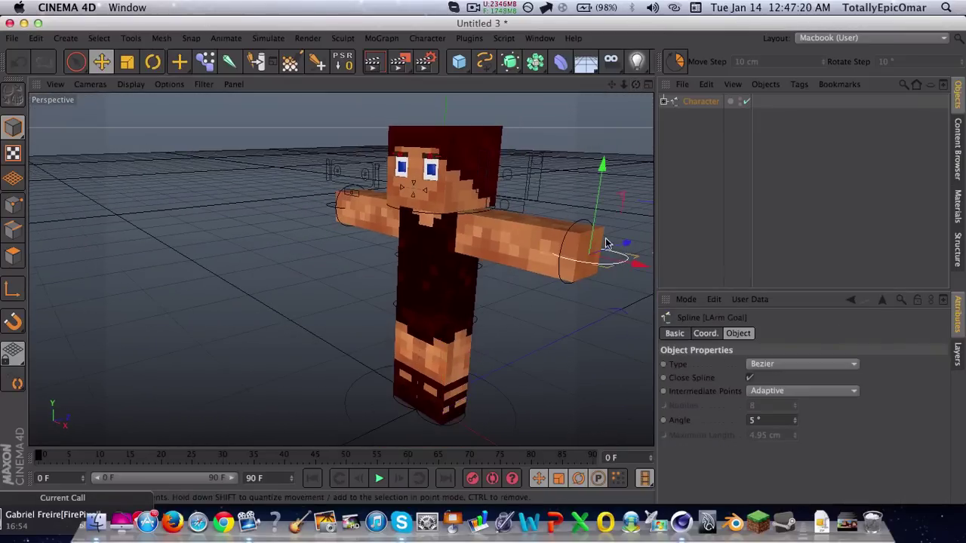
{"action": "scroll", "coordinate": [532, 215], "scroll_direction": "down", "scroll_amount": 2}
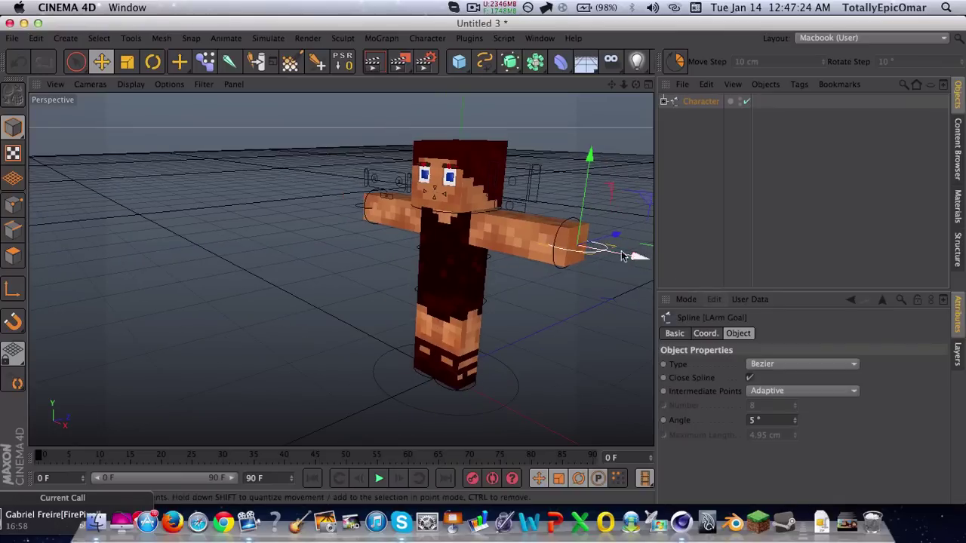
{"action": "left_click_drag", "start_coordinate": [643, 200], "coordinate": [545, 277]}
Step: Move the left arm's goal controller forward and up to bend the elbow, working from the character's side view
{"action": "left_click_drag", "start_coordinate": [636, 84], "coordinate": [562, 64]}
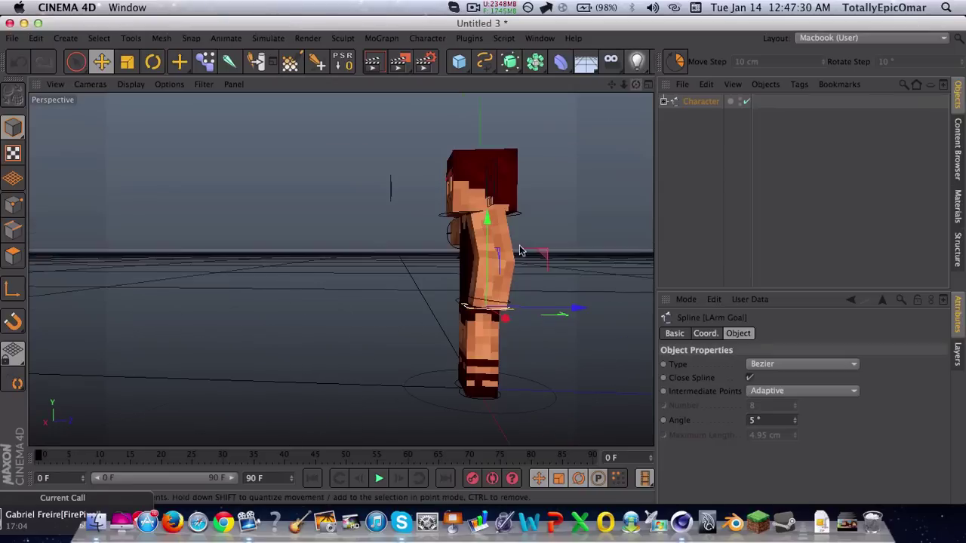
{"action": "scroll", "coordinate": [507, 262], "scroll_direction": "up", "scroll_amount": 10}
{"action": "left_click_drag", "start_coordinate": [503, 342], "coordinate": [408, 292]}
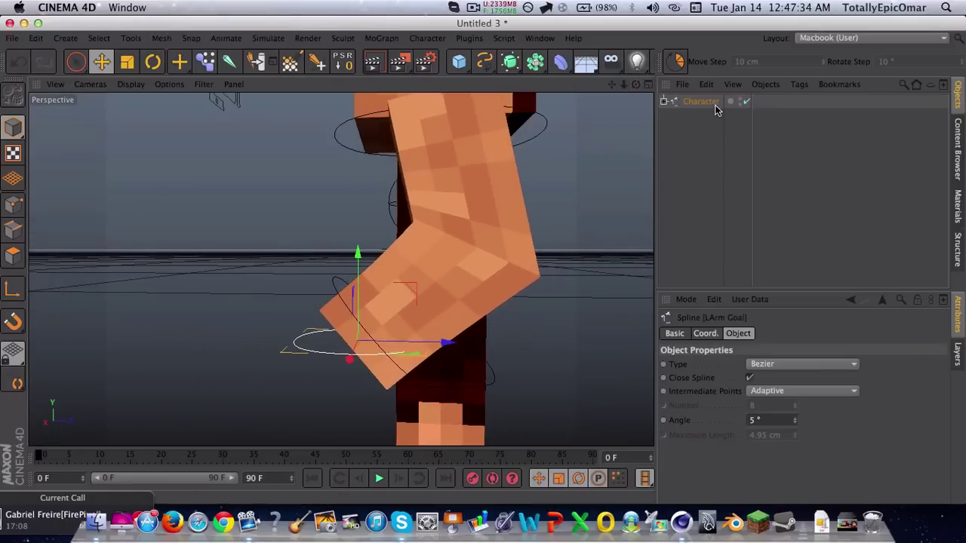
Step: Show the Character's user data, and render the view to inspect the bent left elbow
{"action": "left_click", "coordinate": [714, 106]}
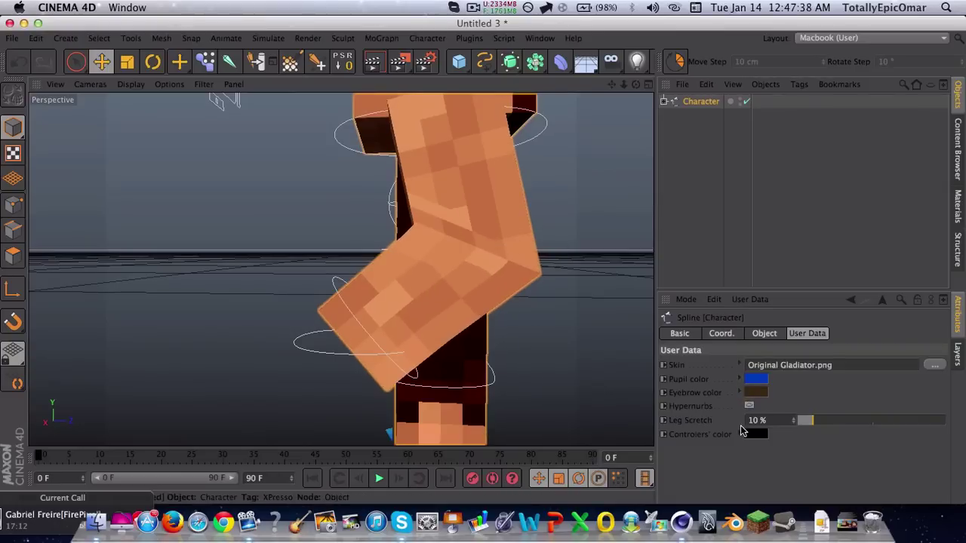
{"action": "left_click", "coordinate": [588, 274]}
{"action": "left_click", "coordinate": [377, 68]}
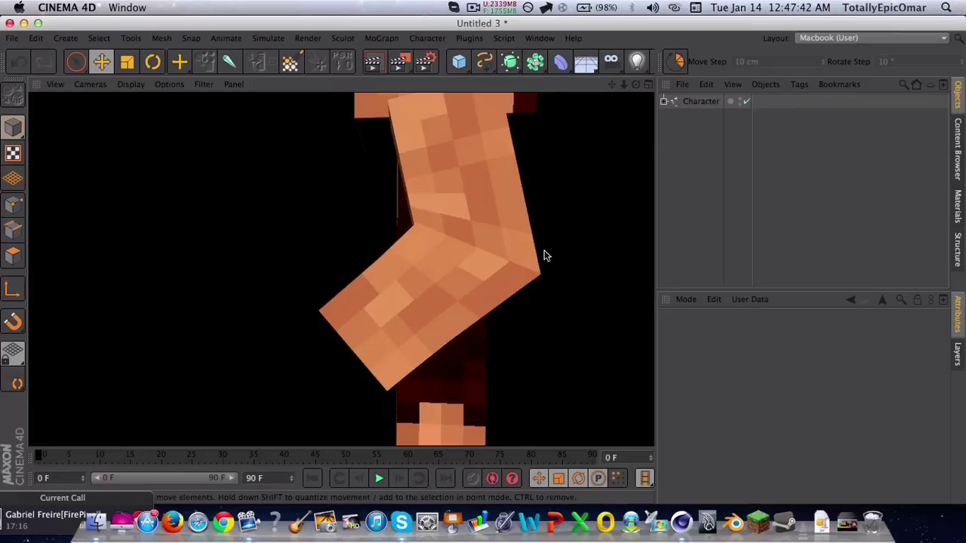
{"action": "left_click", "coordinate": [554, 212]}
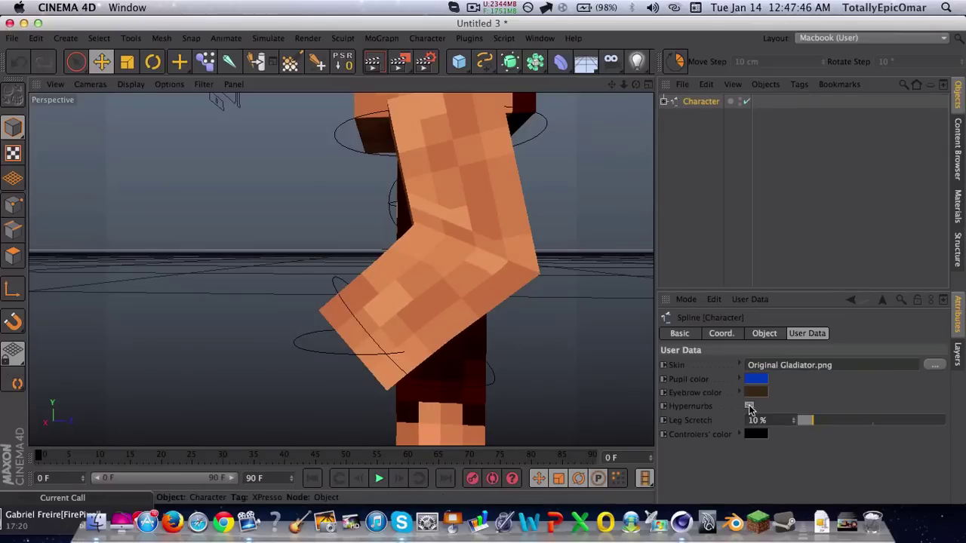
Step: Toggle the Character's Hypernurbs setting and reposition the left arm's goal controller to compare the elbow bend
{"action": "left_click", "coordinate": [749, 405]}
{"action": "left_click", "coordinate": [285, 391]}
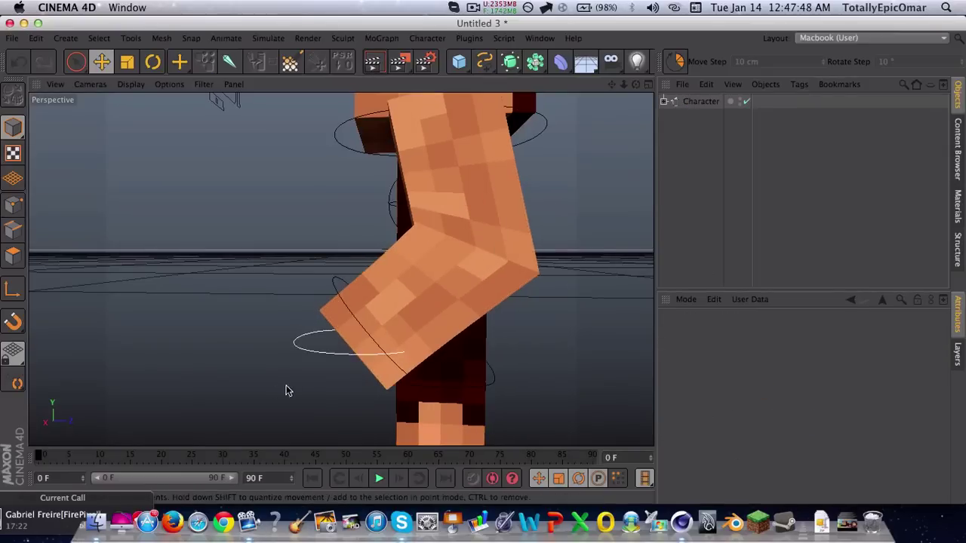
{"action": "left_click", "coordinate": [305, 352]}
{"action": "left_click_drag", "start_coordinate": [409, 289], "coordinate": [431, 307]}
{"action": "left_click", "coordinate": [575, 181]}
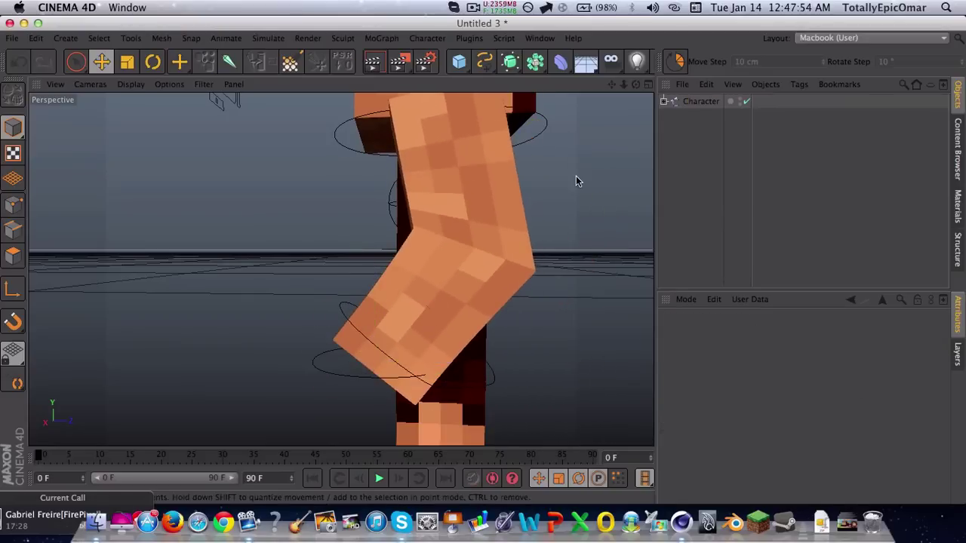
{"action": "left_click", "coordinate": [315, 357]}
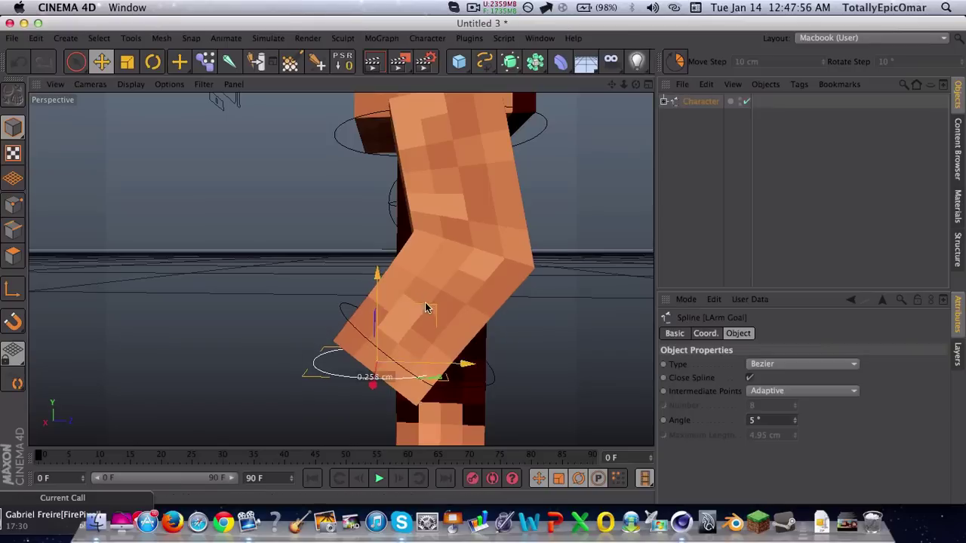
{"action": "left_click_drag", "start_coordinate": [425, 302], "coordinate": [403, 277]}
Step: Undo the Hypernurbs toggle and the left arm moves until the arm is stretched out sideways again
{"action": "key", "text": "super+z"}
{"action": "key", "text": "super+z"}
{"action": "key", "text": "super+z"}
{"action": "key", "text": "super+z"}
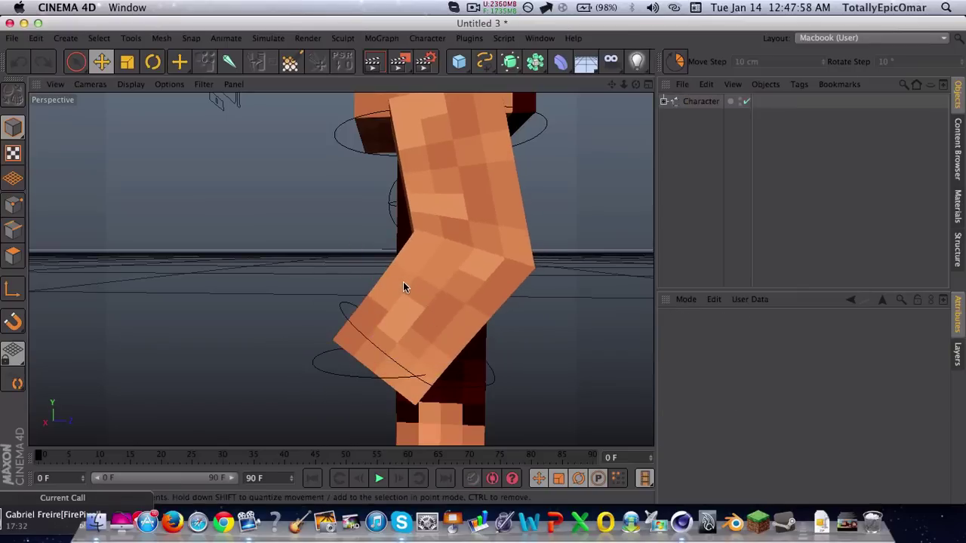
{"action": "left_click", "coordinate": [544, 293]}
{"action": "key", "text": "super+z"}
{"action": "key", "text": "super+shift+z"}
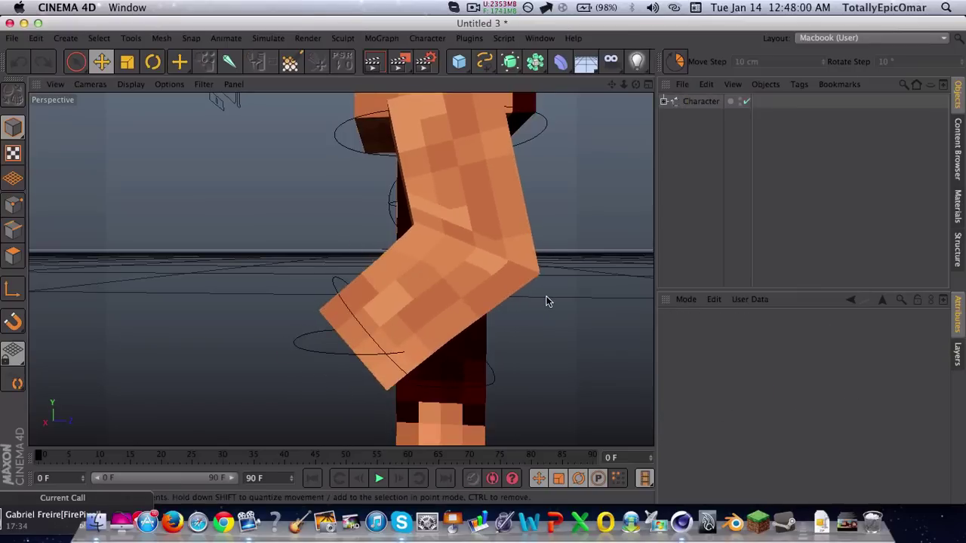
{"action": "key", "text": "super+z"}
{"action": "key", "text": "super+z"}
{"action": "key", "text": "super+z"}
{"action": "key", "text": "super+z"}
{"action": "key", "text": "super+z"}
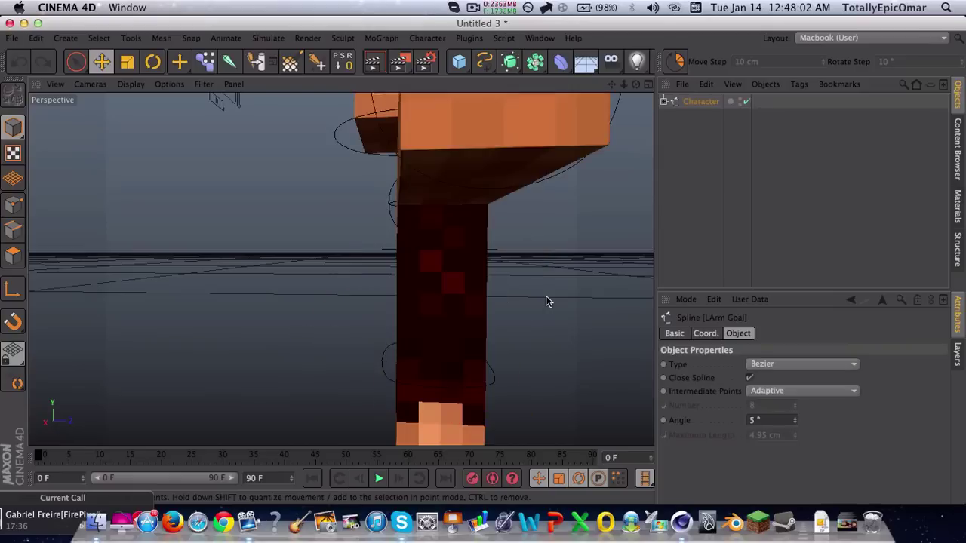
Step: Select the left wrist controller, try rotating it slightly, and bring up the Character's user data
{"action": "left_click_drag", "start_coordinate": [630, 88], "coordinate": [496, 128]}
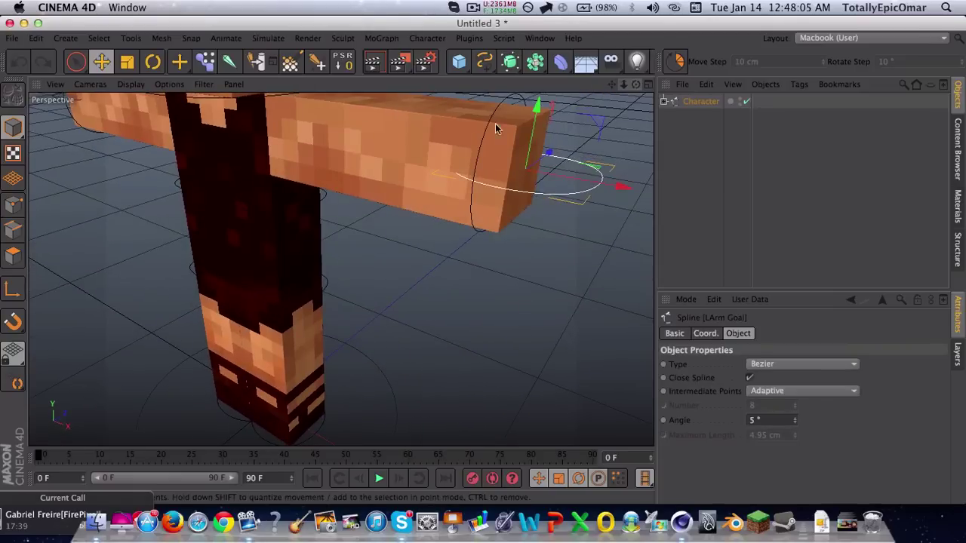
{"action": "left_click", "coordinate": [701, 102]}
{"action": "scroll", "coordinate": [433, 417], "scroll_direction": "down", "scroll_amount": 5}
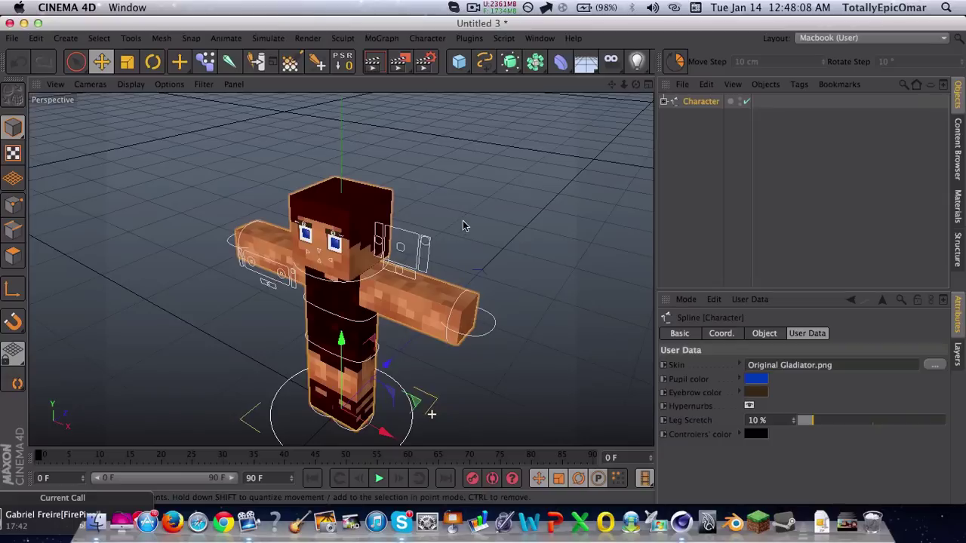
{"action": "left_click", "coordinate": [468, 295]}
{"action": "scroll", "coordinate": [453, 294], "scroll_direction": "up", "scroll_amount": 6}
{"action": "key", "text": "r"}
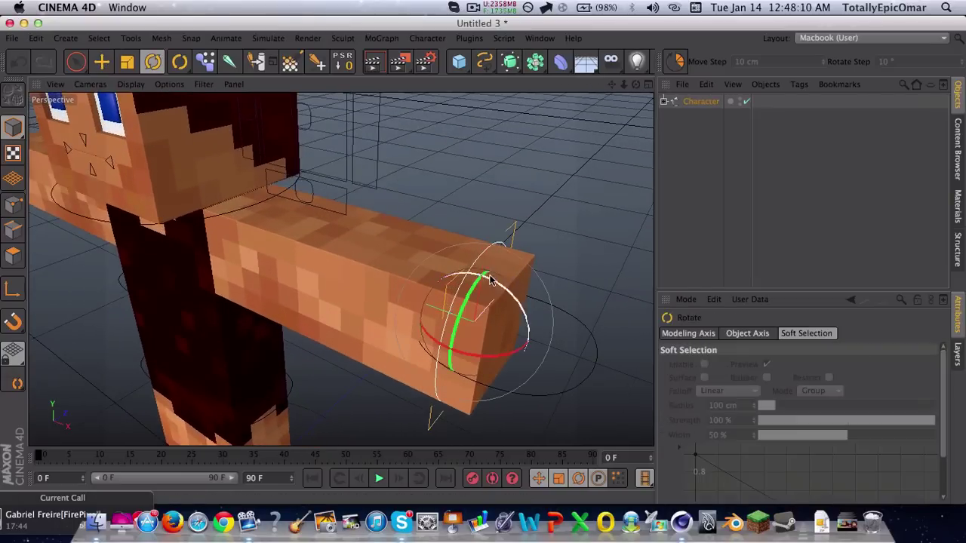
{"action": "mouse_move", "coordinate": [493, 282]}
{"action": "left_mouse_down"}
{"action": "mouse_move", "coordinate": [498, 264]}
{"action": "mouse_move", "coordinate": [509, 299]}
{"action": "mouse_move", "coordinate": [494, 280]}
{"action": "mouse_move", "coordinate": [479, 283]}
{"action": "mouse_move", "coordinate": [486, 268]}
{"action": "left_mouse_up"}
{"action": "left_click", "coordinate": [669, 104]}
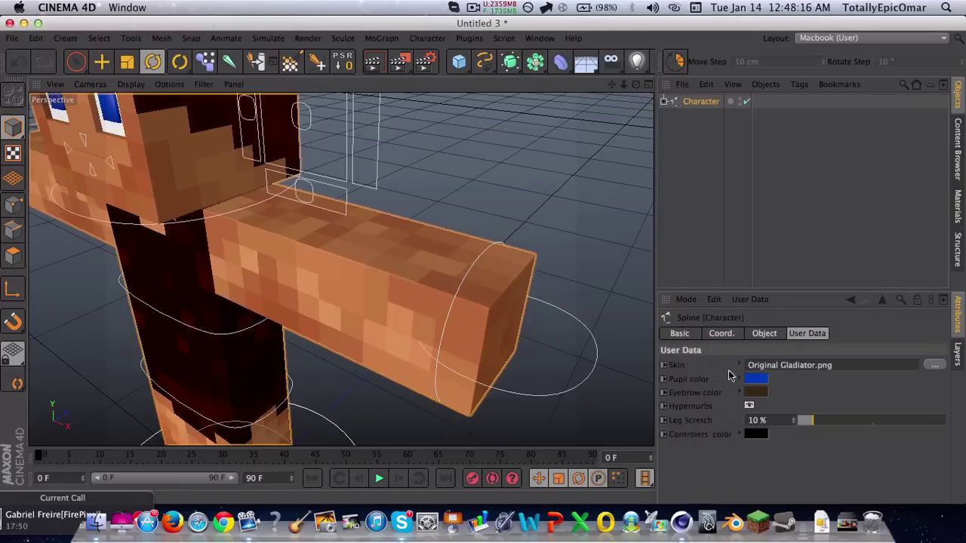
Step: Try bending the left hand by rotating the wrist controller in both directions, and undo the rotations
{"action": "left_click", "coordinate": [491, 251]}
{"action": "left_click_drag", "start_coordinate": [500, 292], "coordinate": [512, 312]}
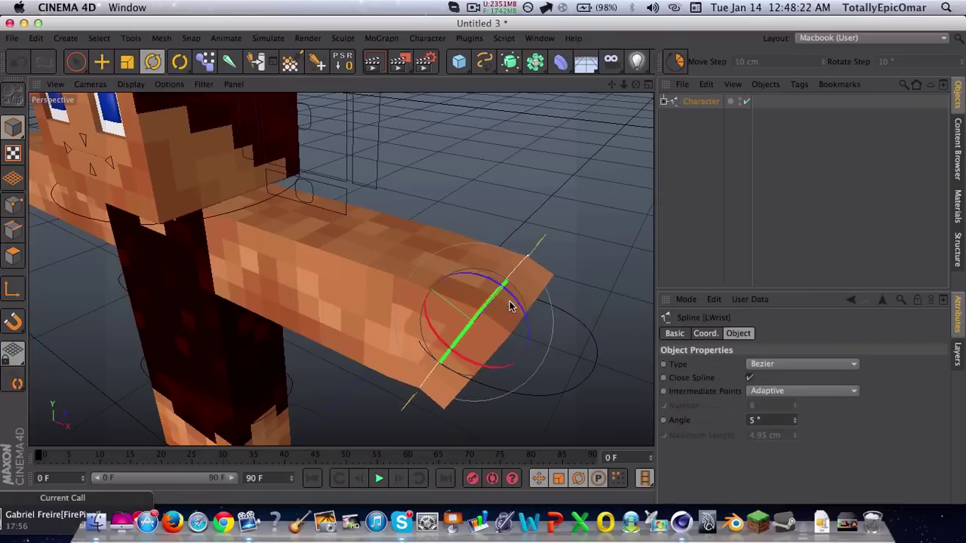
{"action": "scroll", "coordinate": [510, 305], "scroll_direction": "up", "scroll_amount": 6}
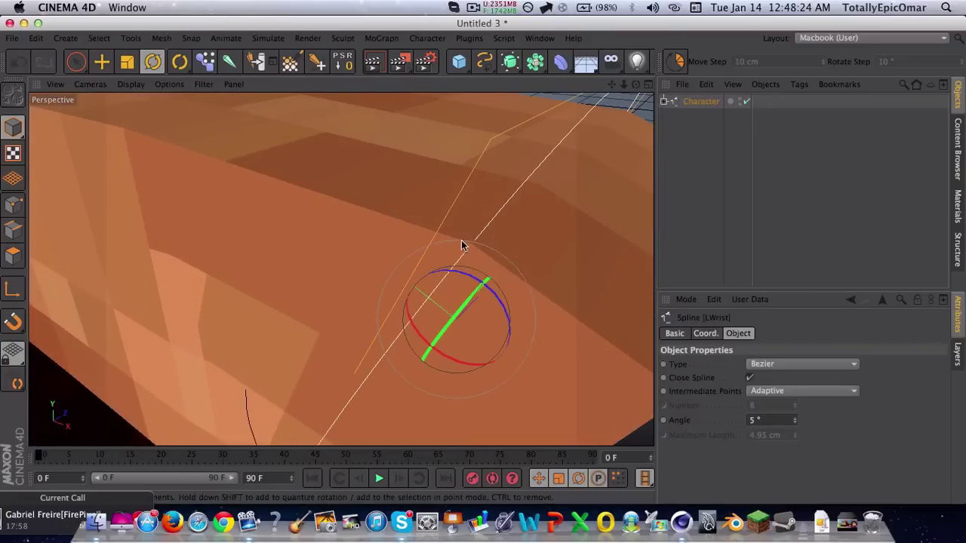
{"action": "scroll", "coordinate": [487, 249], "scroll_direction": "down", "scroll_amount": 3}
{"action": "left_click_drag", "start_coordinate": [505, 256], "coordinate": [470, 231]}
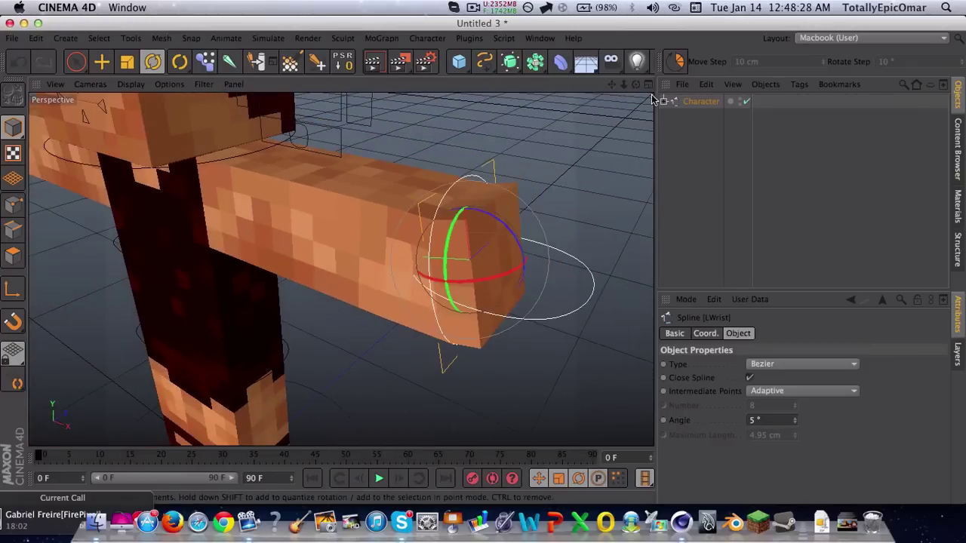
{"action": "left_click", "coordinate": [698, 101]}
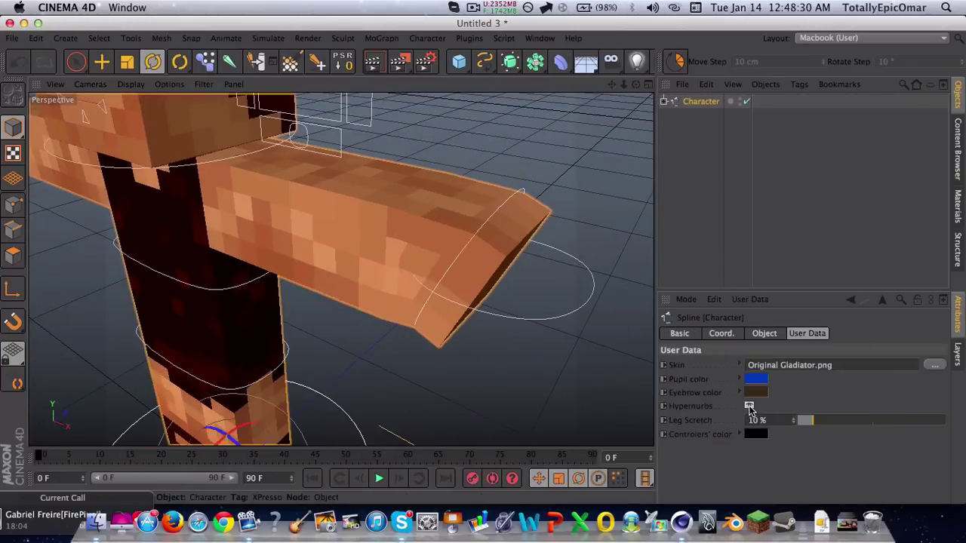
{"action": "left_click", "coordinate": [540, 367]}
{"action": "key", "text": "super+z"}
{"action": "key", "text": "super+z"}
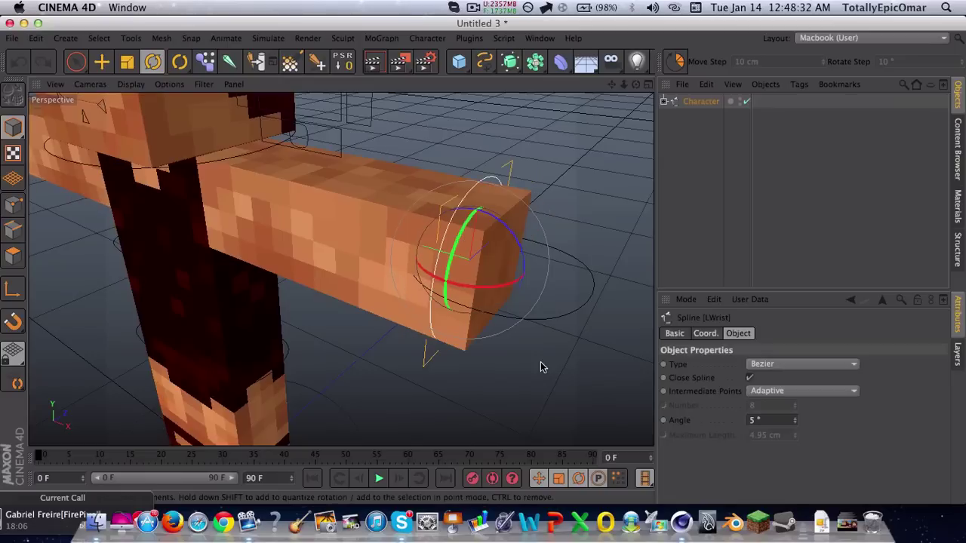
Step: Try bending the left arm by moving its goal controller down and inward, and undo the move
{"action": "scroll", "coordinate": [540, 363], "scroll_direction": "down", "scroll_amount": 4}
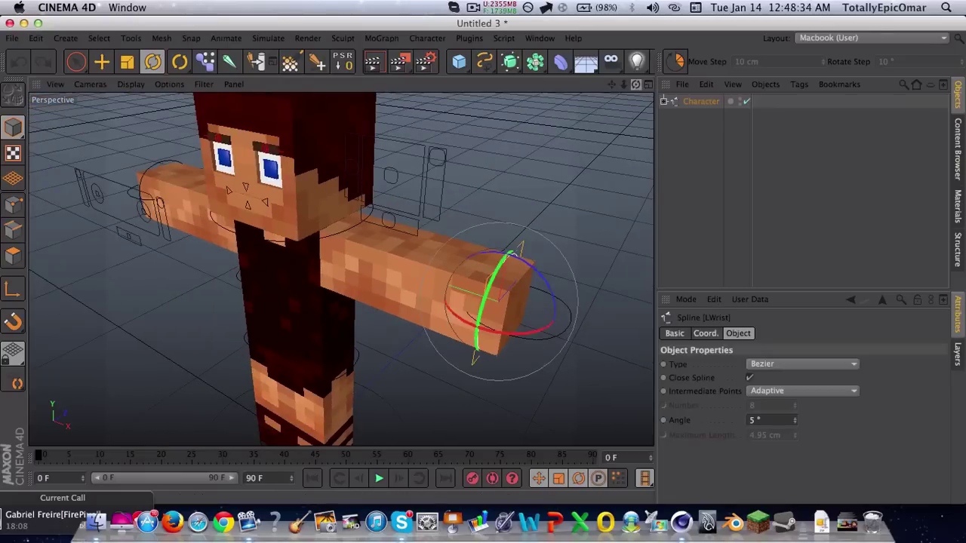
{"action": "left_click_drag", "start_coordinate": [512, 255], "coordinate": [592, 219], "text": "alt"}
{"action": "key", "text": "e"}
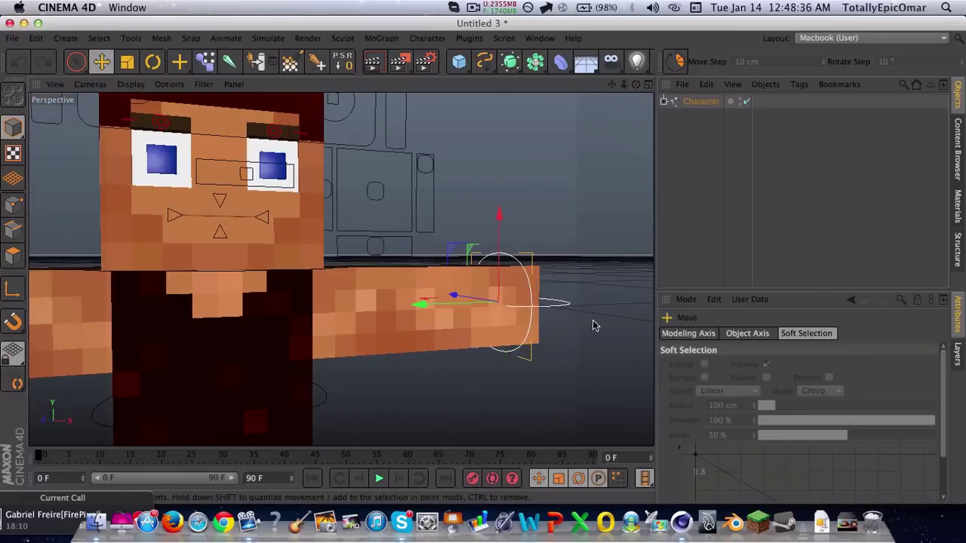
{"action": "left_click", "coordinate": [560, 300]}
{"action": "left_click_drag", "start_coordinate": [524, 295], "coordinate": [438, 388]}
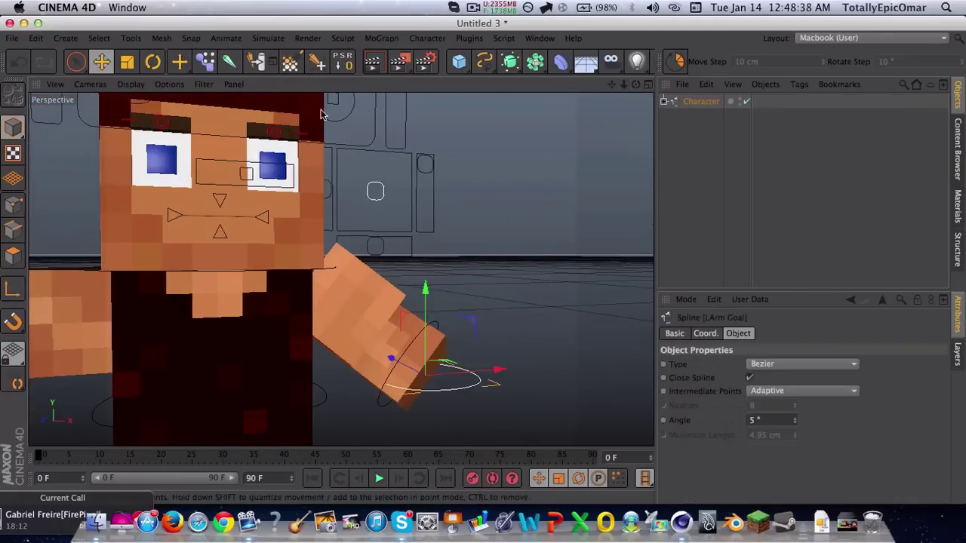
{"action": "key", "text": "super+z"}
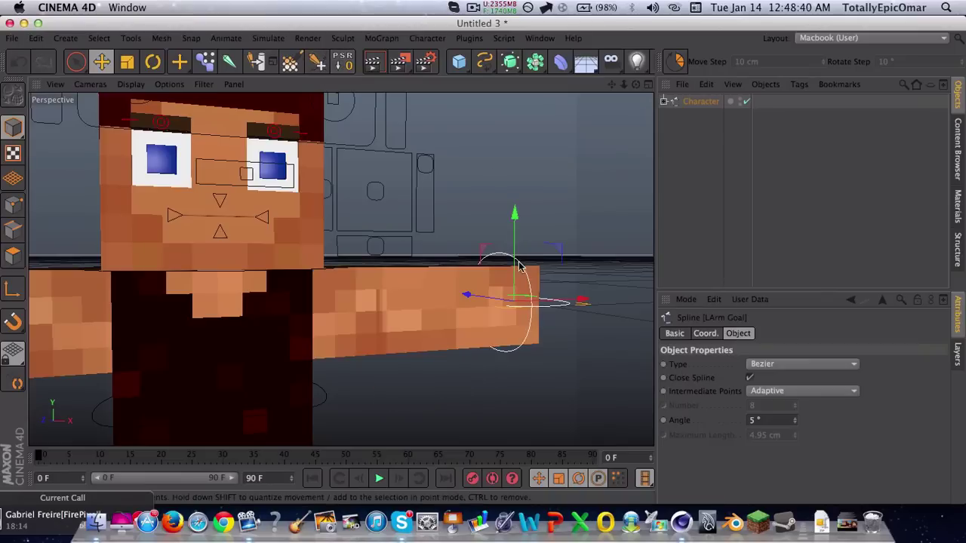
Step: Try moving the left wrist controller straight down, and reset its PSR values
{"action": "left_click_drag", "start_coordinate": [500, 226], "coordinate": [499, 304]}
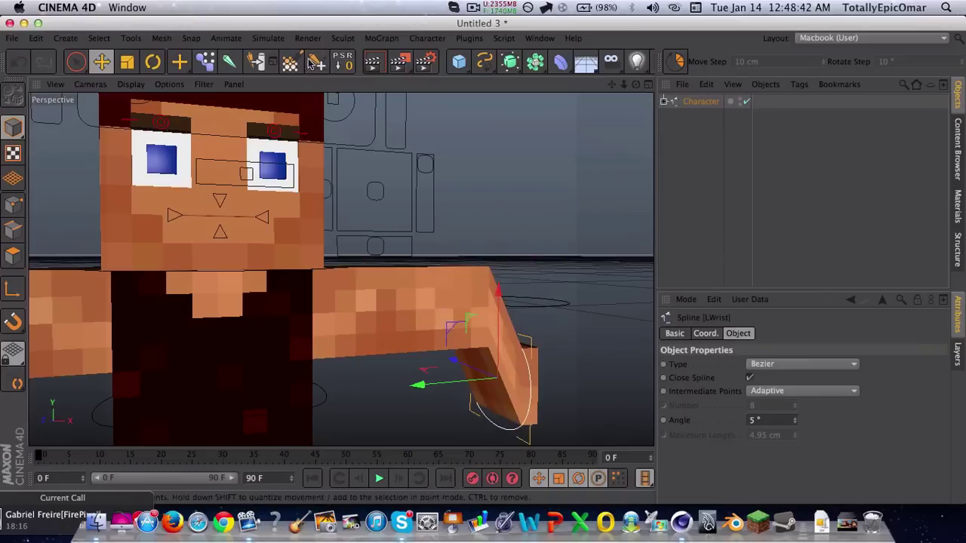
{"action": "left_click", "coordinate": [340, 64]}
{"action": "left_click", "coordinate": [690, 103]}
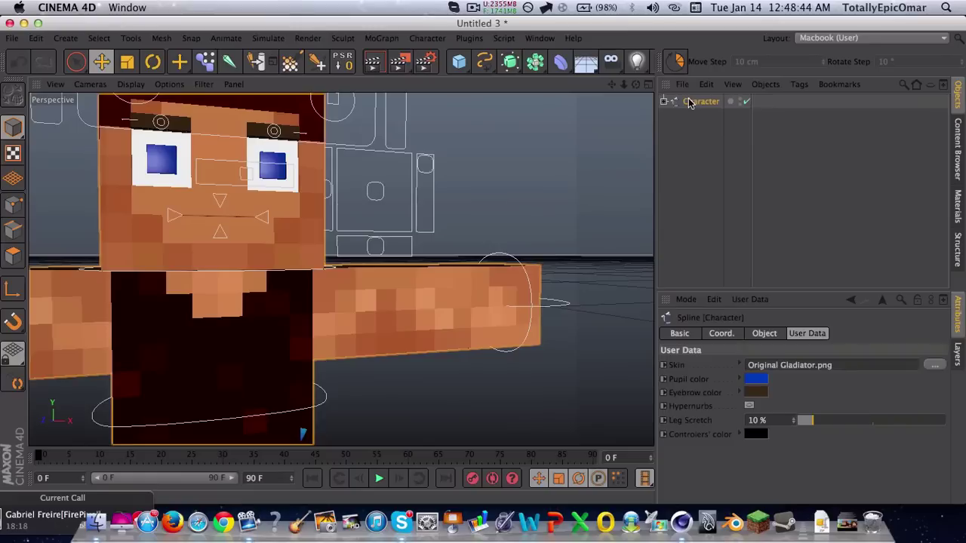
{"action": "left_click", "coordinate": [526, 206]}
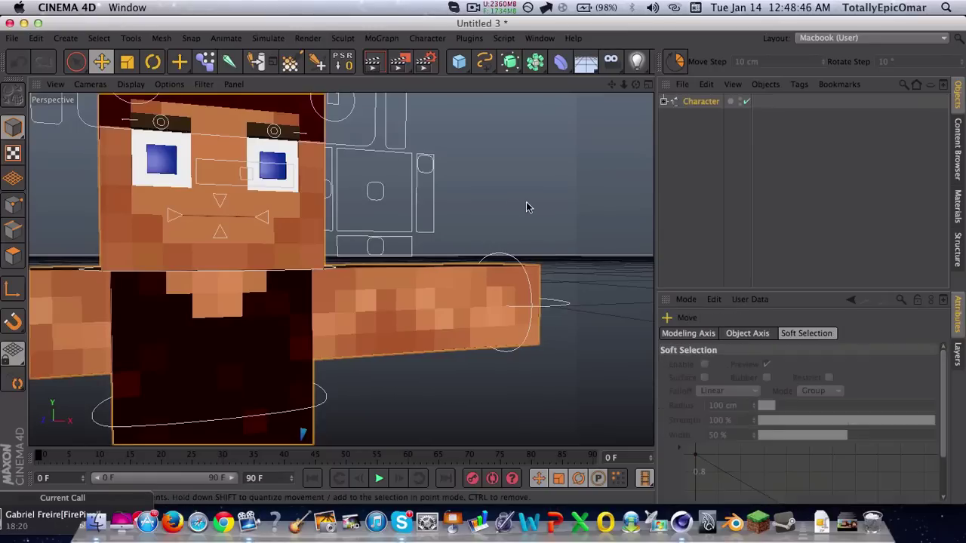
Step: Try moving the left wrist controller up above the arm, and undo the move
{"action": "left_click", "coordinate": [499, 253]}
{"action": "left_click_drag", "start_coordinate": [500, 252], "coordinate": [499, 204]}
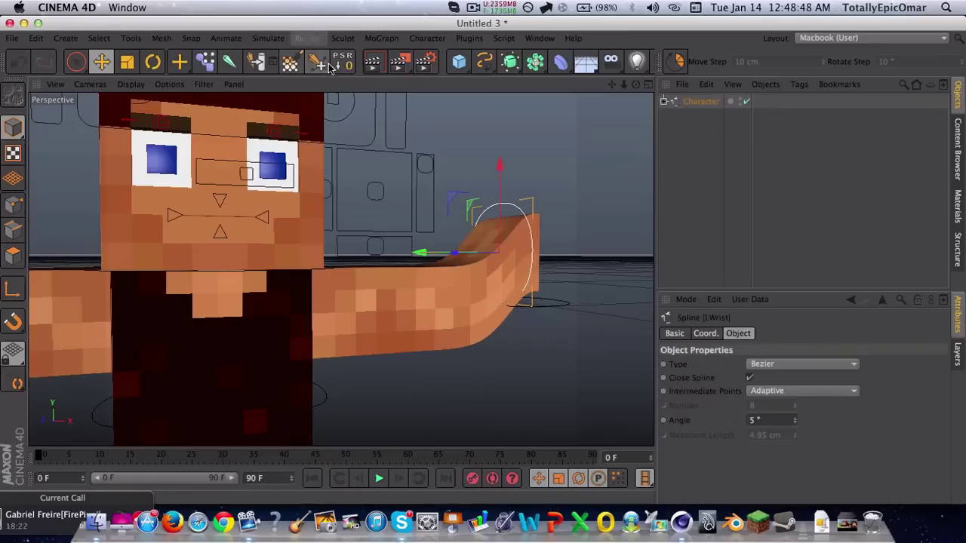
{"action": "key", "text": "super+z"}
Step: Try opening the mouth by moving the Mouth controller straight down about 6.25 cm
{"action": "left_click", "coordinate": [609, 235]}
{"action": "scroll", "coordinate": [609, 238], "scroll_direction": "down", "scroll_amount": 5}
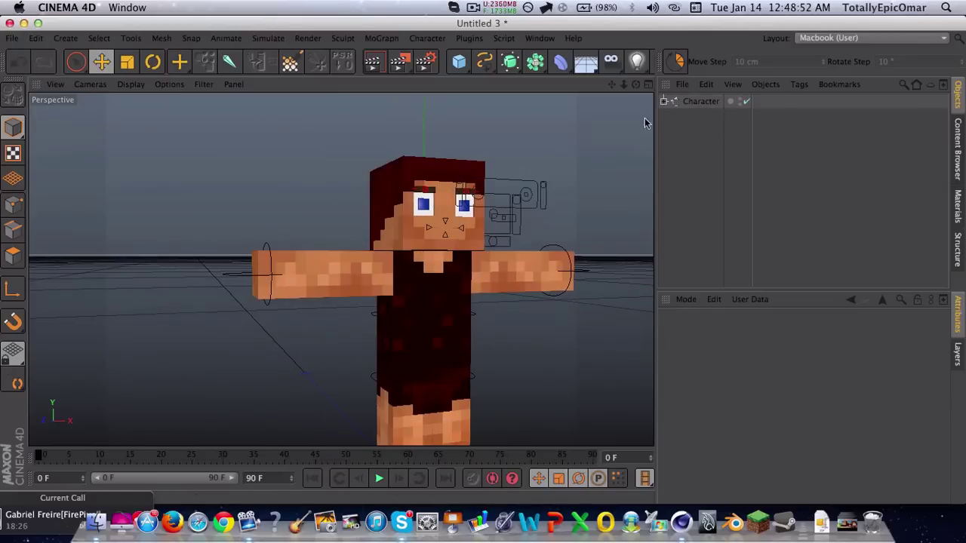
{"action": "scroll", "coordinate": [498, 151], "scroll_direction": "up", "scroll_amount": 3}
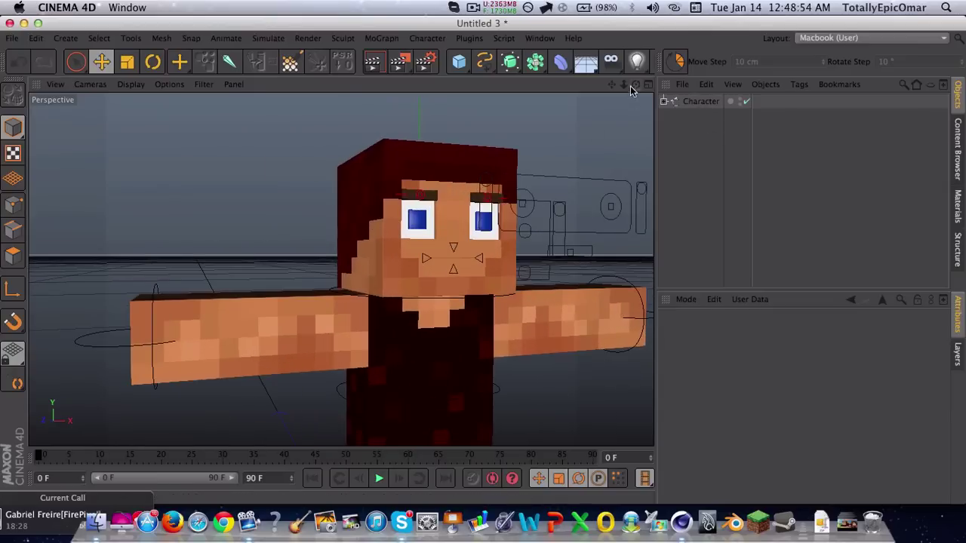
{"action": "left_click_drag", "start_coordinate": [636, 84], "coordinate": [623, 107]}
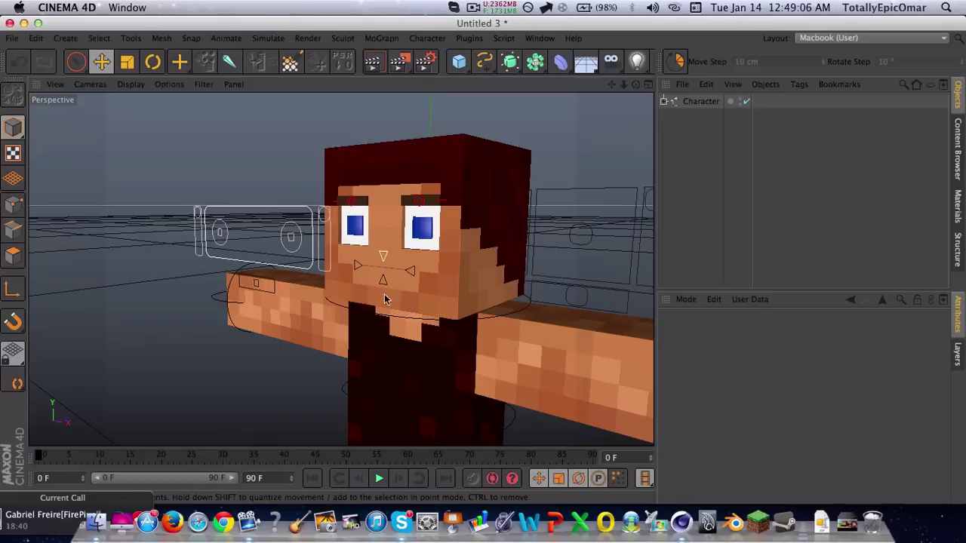
{"action": "scroll", "coordinate": [400, 271], "scroll_direction": "up", "scroll_amount": 5}
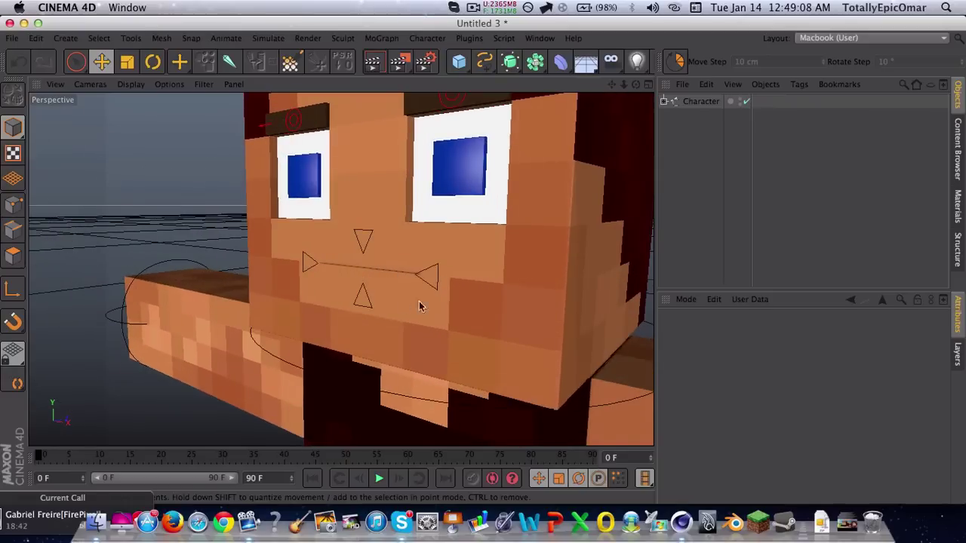
{"action": "scroll", "coordinate": [420, 306], "scroll_direction": "down", "scroll_amount": 5}
{"action": "scroll", "coordinate": [289, 318], "scroll_direction": "up", "scroll_amount": 4}
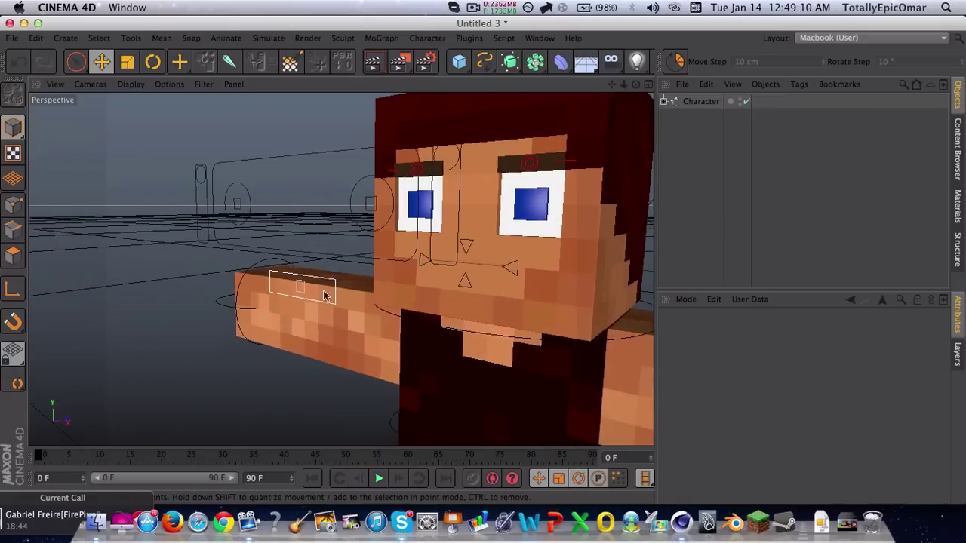
{"action": "left_click_drag", "start_coordinate": [635, 85], "coordinate": [635, 85]}
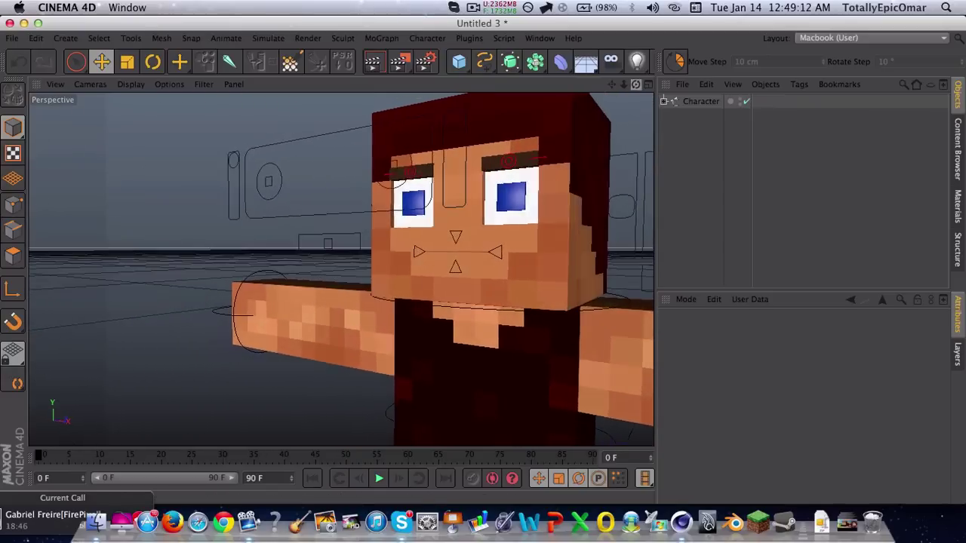
{"action": "left_click", "coordinate": [345, 243]}
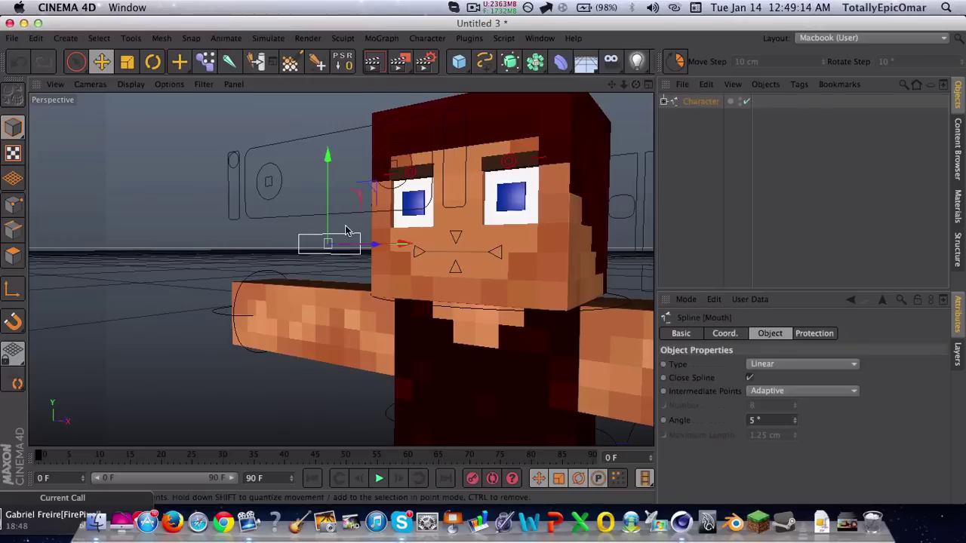
{"action": "scroll", "coordinate": [345, 234], "scroll_direction": "up", "scroll_amount": 2}
{"action": "left_click_drag", "start_coordinate": [315, 218], "coordinate": [298, 317]}
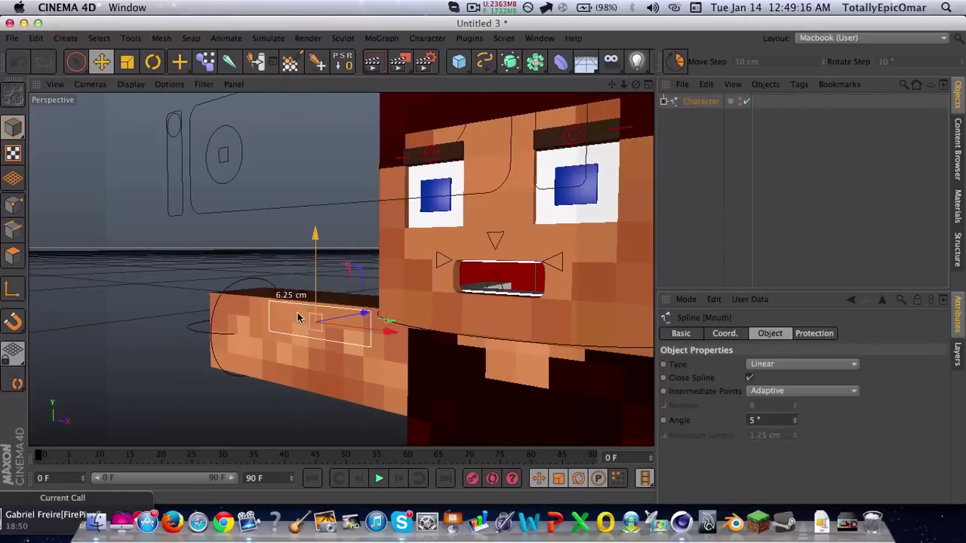
Step: Try widening the open mouth by moving the XSize controller about 4.7 cm outward, and narrow it by moving the controller to the opposite side
{"action": "left_click_drag", "start_coordinate": [298, 266], "coordinate": [538, 333]}
{"action": "left_click_drag", "start_coordinate": [489, 294], "coordinate": [378, 309]}
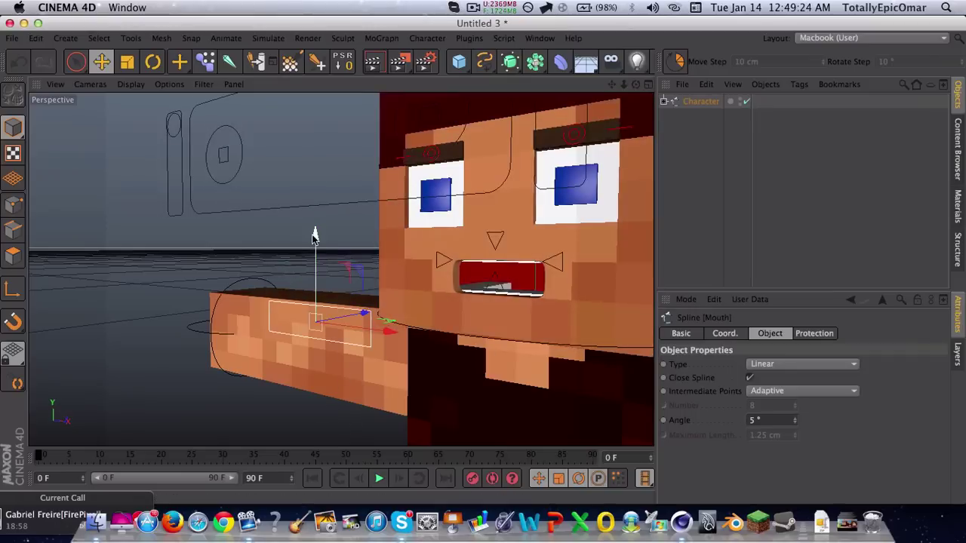
{"action": "left_click_drag", "start_coordinate": [311, 149], "coordinate": [277, 206]}
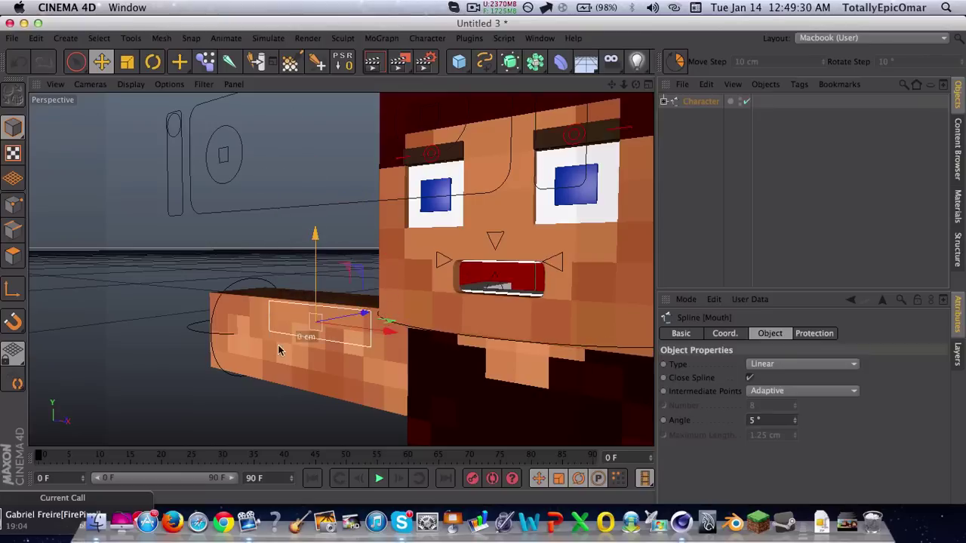
{"action": "left_click_drag", "start_coordinate": [309, 351], "coordinate": [526, 394]}
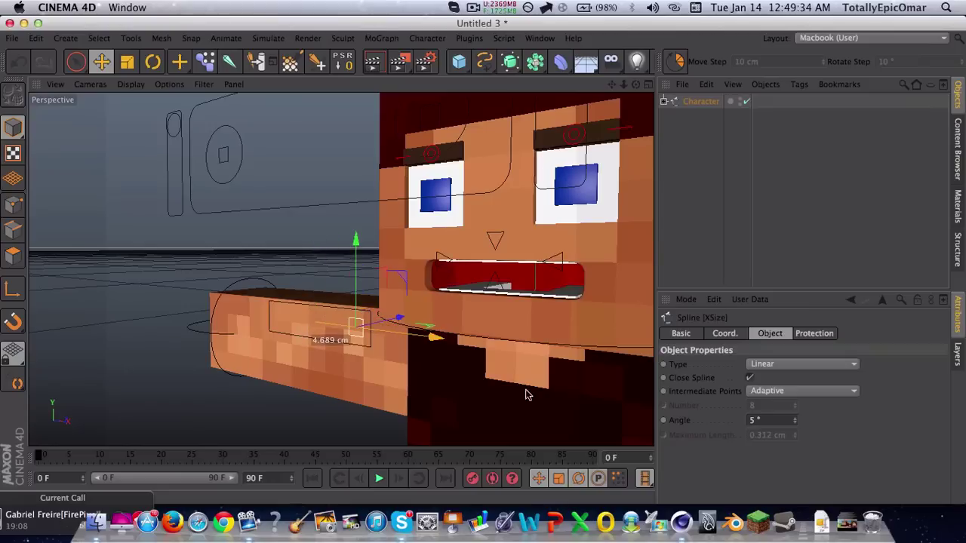
{"action": "left_click_drag", "start_coordinate": [423, 382], "coordinate": [284, 356]}
Step: Try closing the narrowed mouth by raising the Mouth controller, undo the changes, and reset the Mouth controller's PSR values
{"action": "left_click", "coordinate": [331, 337]}
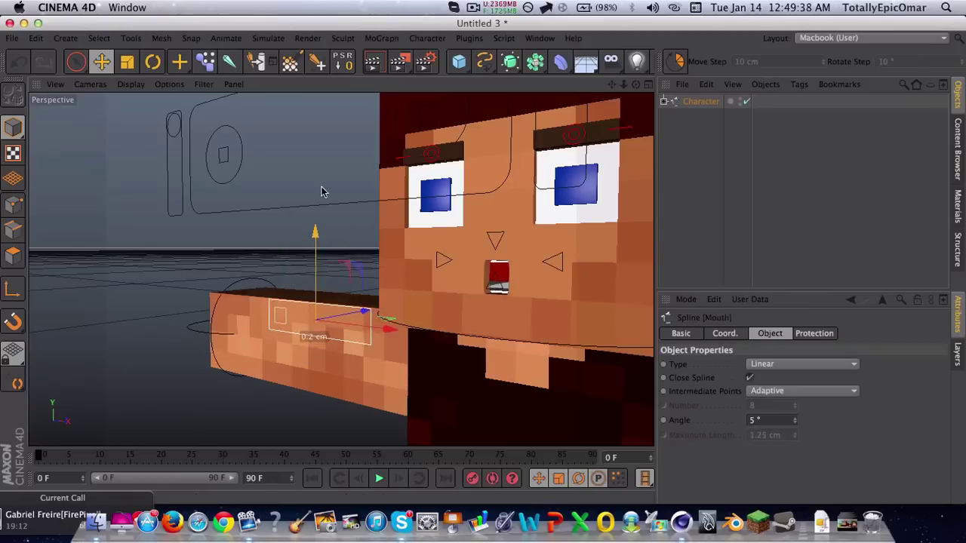
{"action": "left_click_drag", "start_coordinate": [316, 230], "coordinate": [310, 114]}
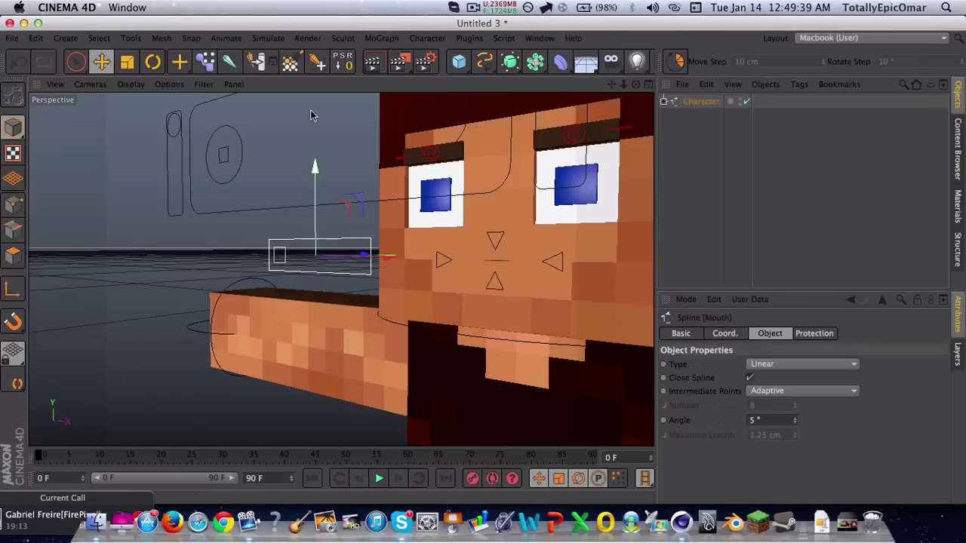
{"action": "left_click", "coordinate": [280, 255]}
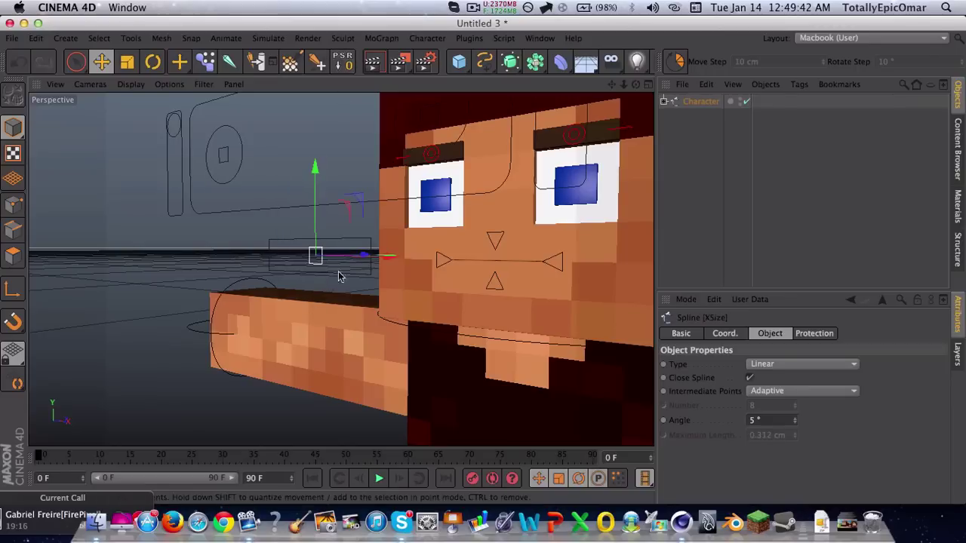
{"action": "key", "text": "super+z"}
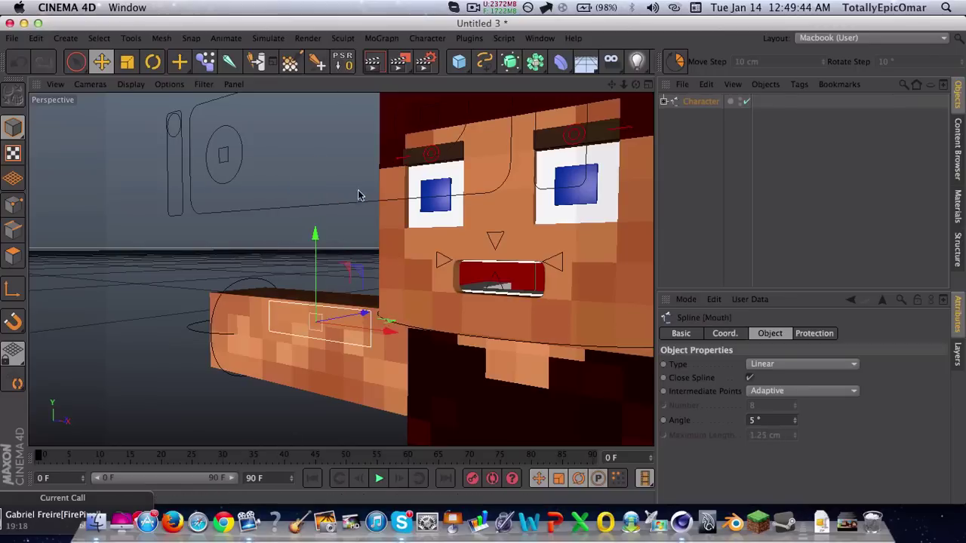
{"action": "left_click", "coordinate": [341, 63]}
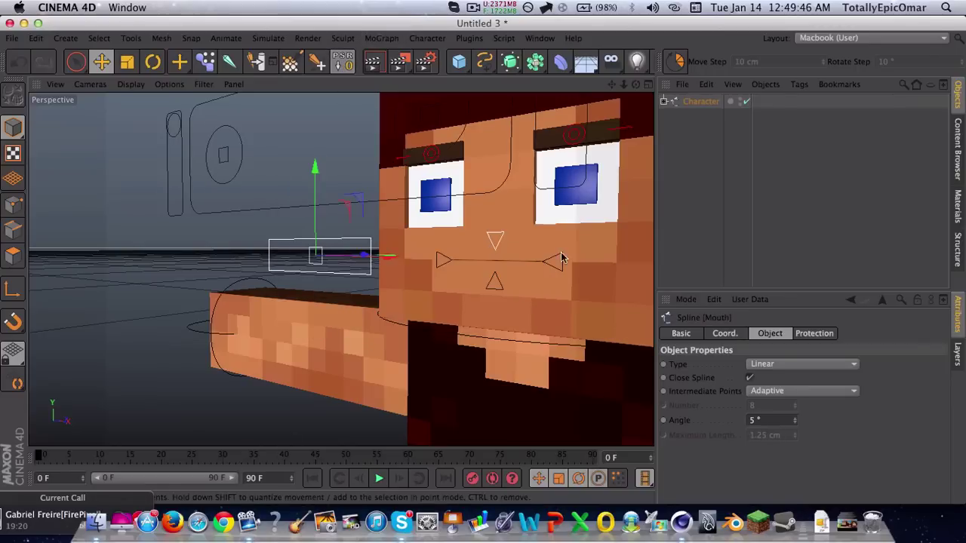
Step: Try moving the Left mouth-corner controller up and down
{"action": "scroll", "coordinate": [562, 258], "scroll_direction": "up", "scroll_amount": 2}
{"action": "scroll", "coordinate": [562, 272], "scroll_direction": "up", "scroll_amount": 2}
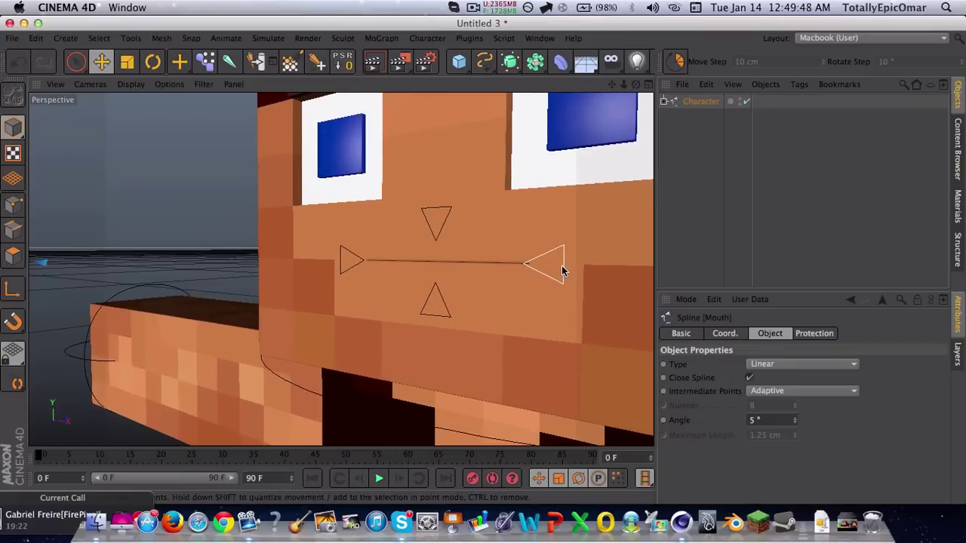
{"action": "left_click", "coordinate": [562, 271]}
{"action": "scroll", "coordinate": [587, 254], "scroll_direction": "up", "scroll_amount": 2}
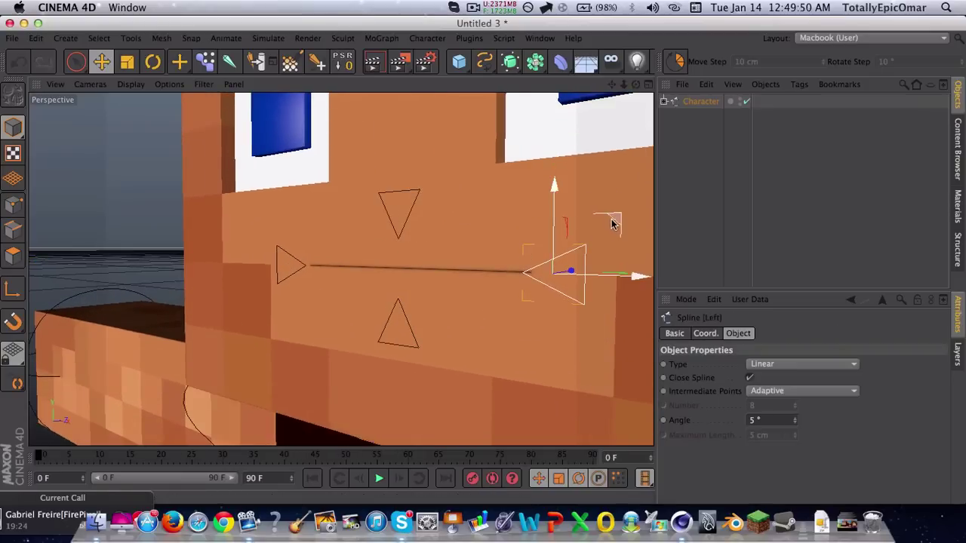
{"action": "left_click_drag", "start_coordinate": [612, 200], "coordinate": [612, 179]}
{"action": "left_click_drag", "start_coordinate": [615, 230], "coordinate": [615, 260]}
Step: Try shifting the Bottom lip controller sideways and slightly down, and undo the moves
{"action": "left_click", "coordinate": [406, 326]}
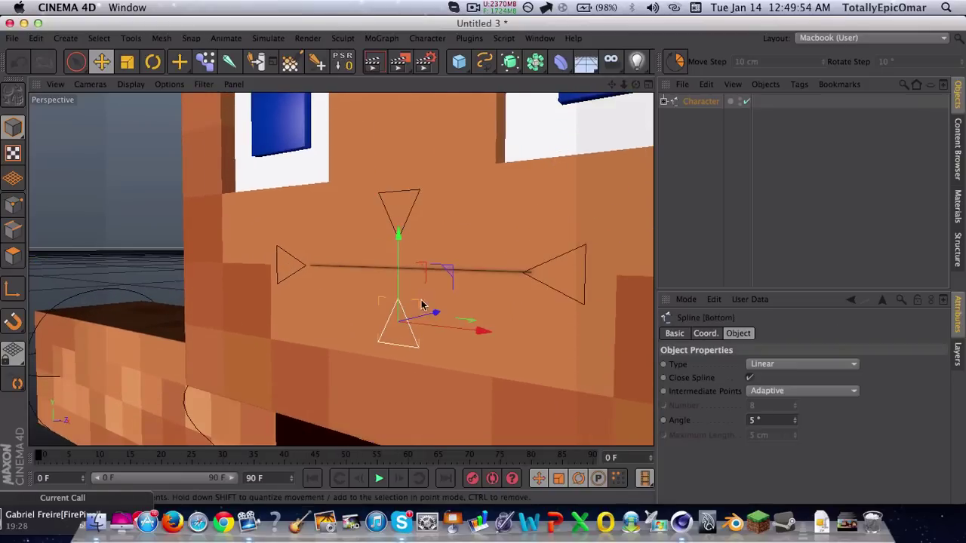
{"action": "left_click_drag", "start_coordinate": [431, 314], "coordinate": [412, 323]}
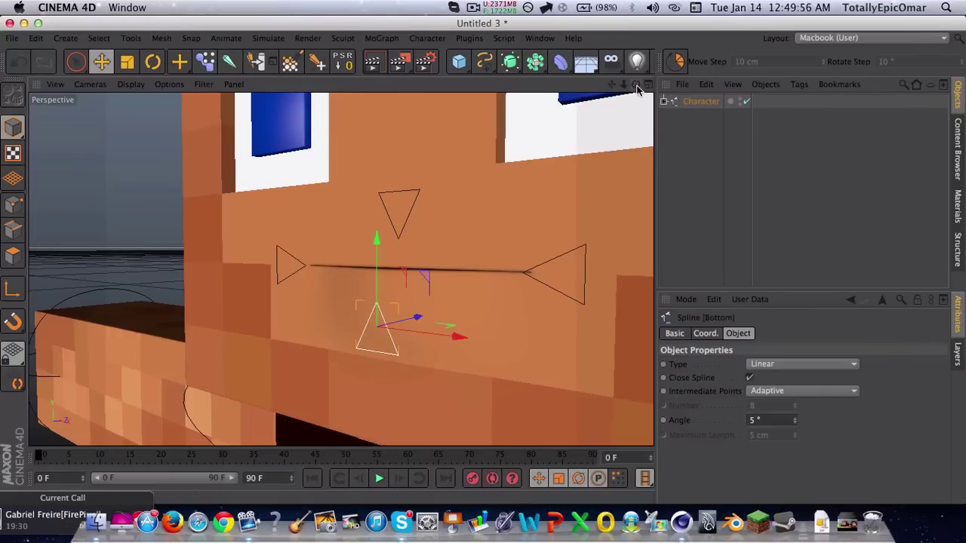
{"action": "left_click_drag", "start_coordinate": [636, 85], "coordinate": [599, 140]}
{"action": "left_click_drag", "start_coordinate": [433, 294], "coordinate": [377, 324]}
{"action": "left_click_drag", "start_coordinate": [636, 84], "coordinate": [664, 88]}
{"action": "key", "text": "super+z"}
Step: Try pulling the Left and Right mouth-corner controllers inward together, and shift the Bottom lip controller sideways and down
{"action": "left_click", "coordinate": [487, 253]}
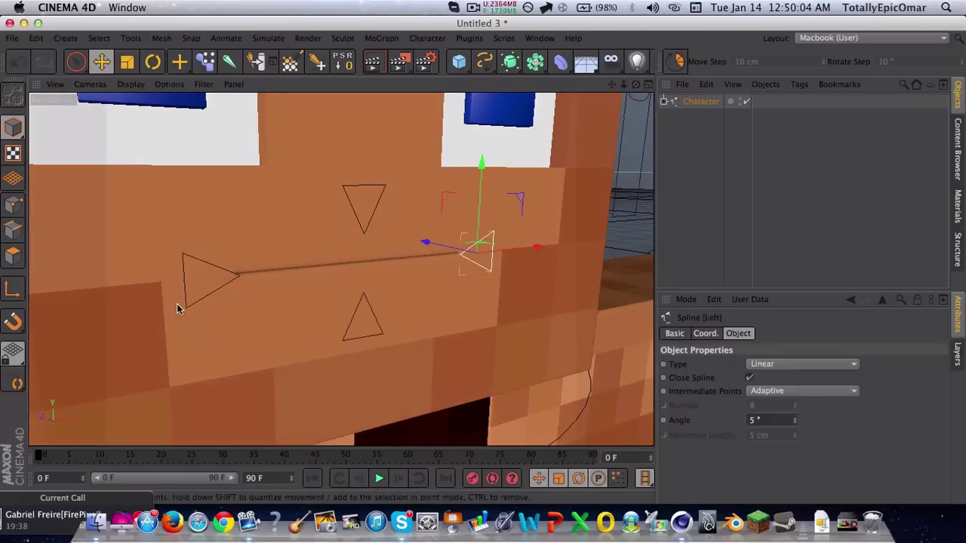
{"action": "left_click_drag", "start_coordinate": [326, 251], "coordinate": [329, 259]}
{"action": "left_click", "coordinate": [365, 315]}
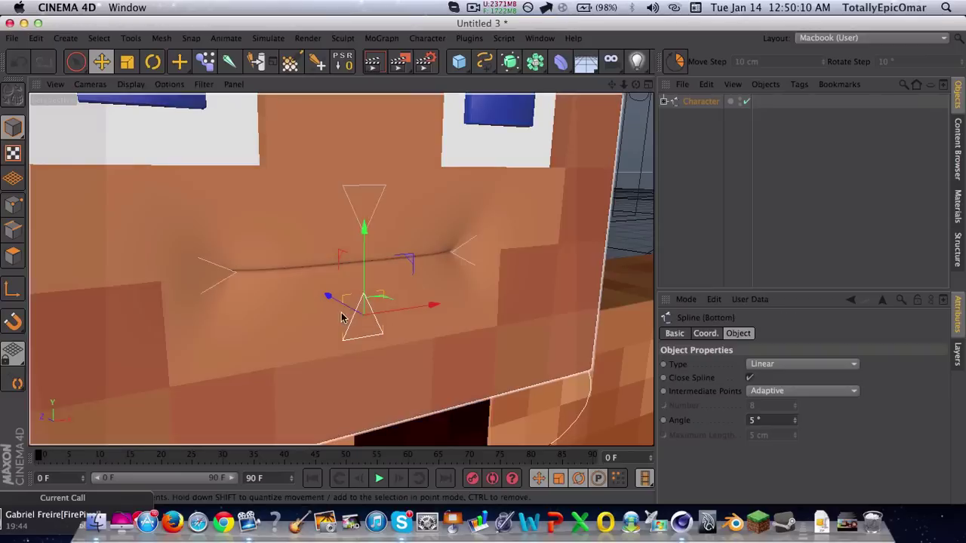
{"action": "left_click_drag", "start_coordinate": [356, 311], "coordinate": [384, 324]}
{"action": "scroll", "coordinate": [423, 297], "scroll_direction": "down", "scroll_amount": 5}
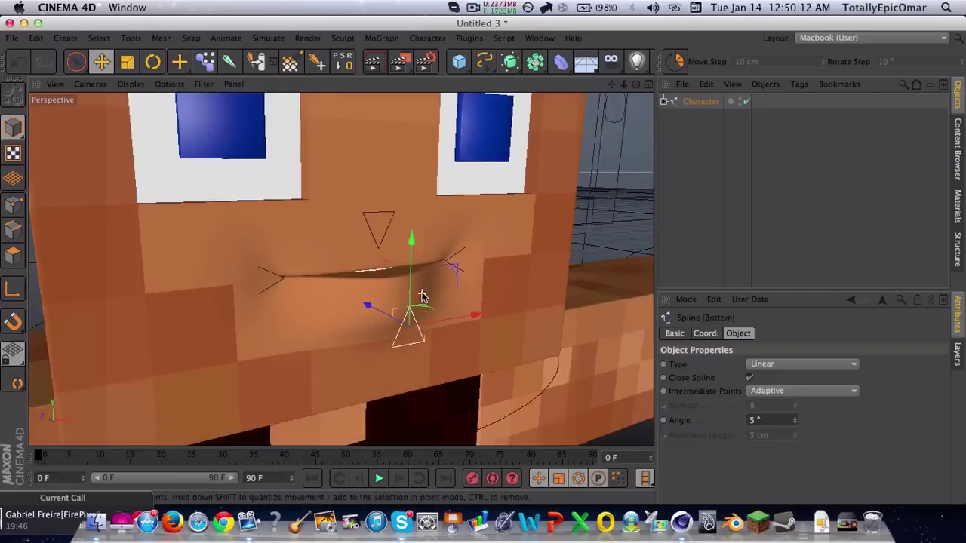
{"action": "scroll", "coordinate": [422, 296], "scroll_direction": "up", "scroll_amount": 3}
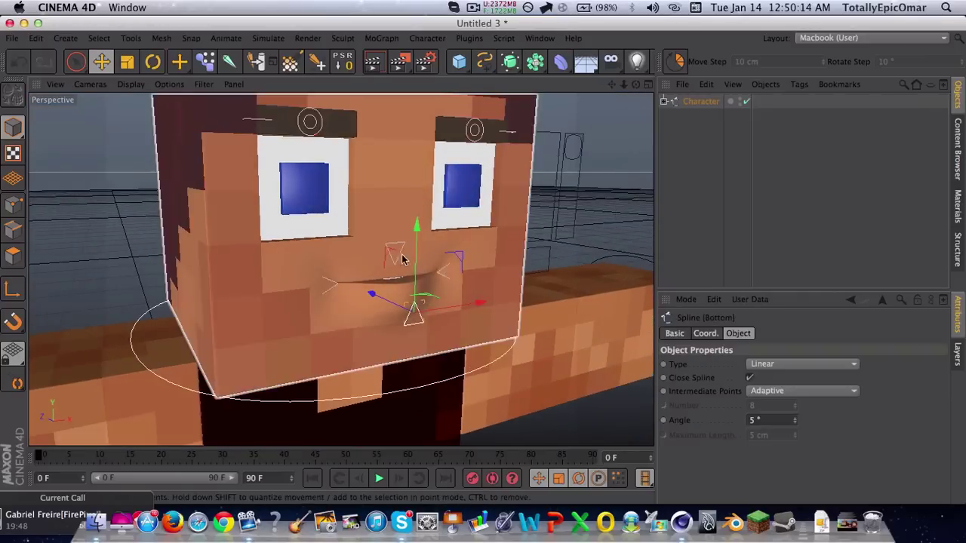
Step: Try raising the Top lip controller to bare the teeth, and undo all the lip and mouth-corner moves
{"action": "left_click", "coordinate": [401, 255]}
{"action": "left_click_drag", "start_coordinate": [397, 219], "coordinate": [398, 197]}
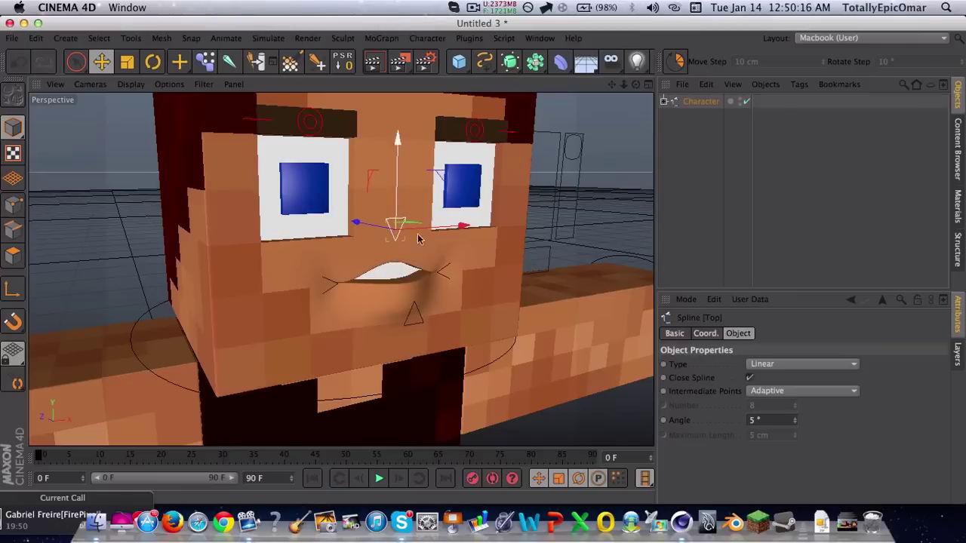
{"action": "scroll", "coordinate": [419, 239], "scroll_direction": "down", "scroll_amount": 4}
{"action": "key", "text": "super+z"}
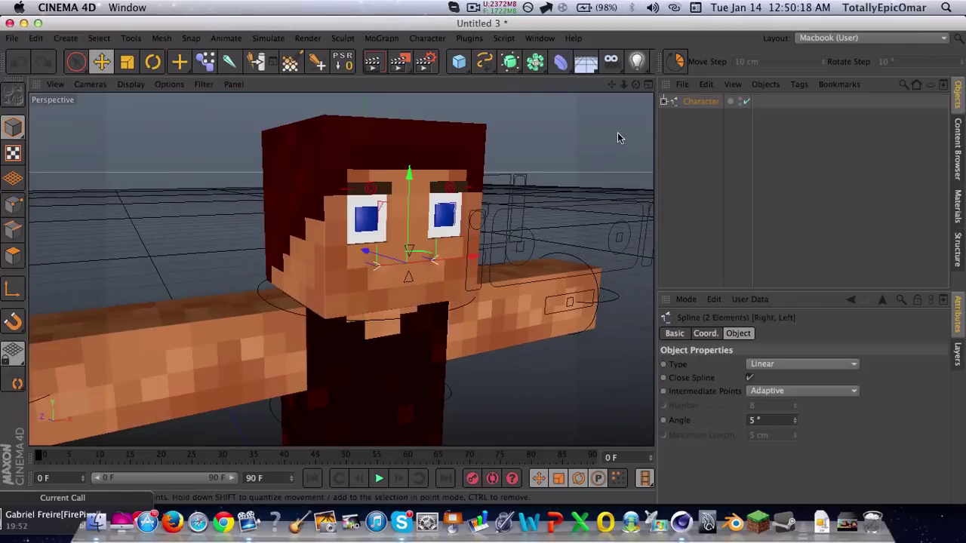
Step: Bend the mouth into a frown by moving the SmileC controller to the lower end of its slider
{"action": "left_click_drag", "start_coordinate": [635, 83], "coordinate": [544, 82]}
{"action": "scroll", "coordinate": [369, 232], "scroll_direction": "down", "scroll_amount": 4}
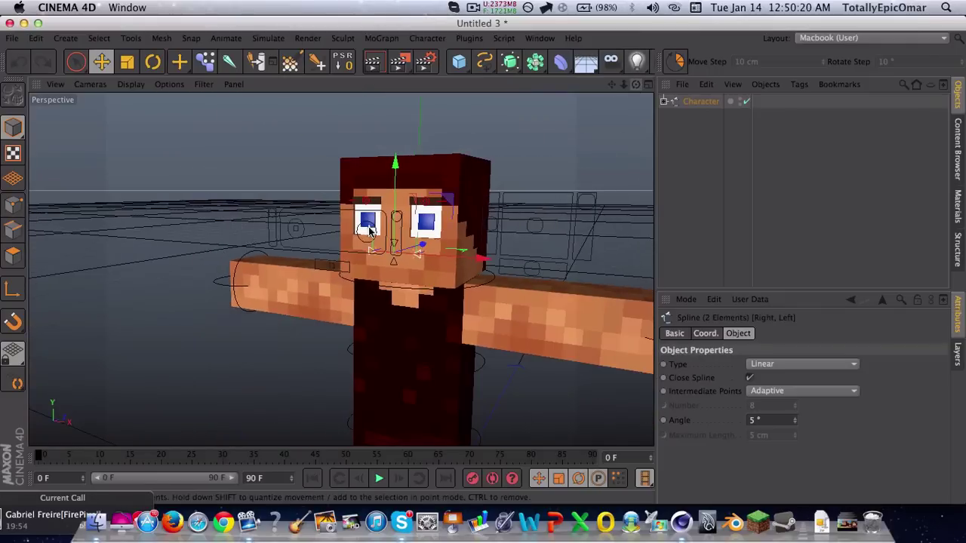
{"action": "scroll", "coordinate": [508, 266], "scroll_direction": "up", "scroll_amount": 2}
{"action": "scroll", "coordinate": [508, 265], "scroll_direction": "up", "scroll_amount": 3}
{"action": "left_click", "coordinate": [481, 223]}
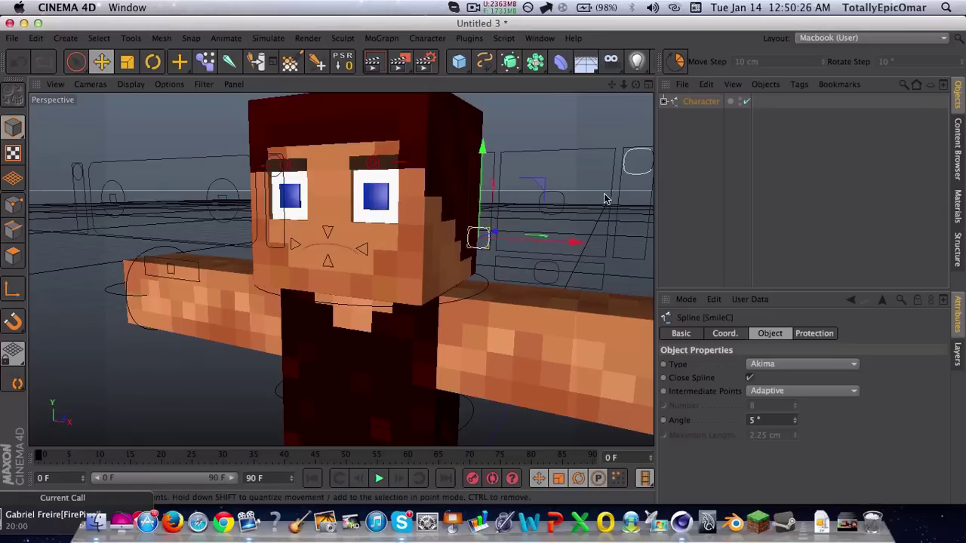
Step: Move the CheekC controller about 18.6 cm down its slider, and check the mouth corners up close
{"action": "left_click", "coordinate": [634, 164]}
{"action": "left_click_drag", "start_coordinate": [636, 267], "coordinate": [653, 160]}
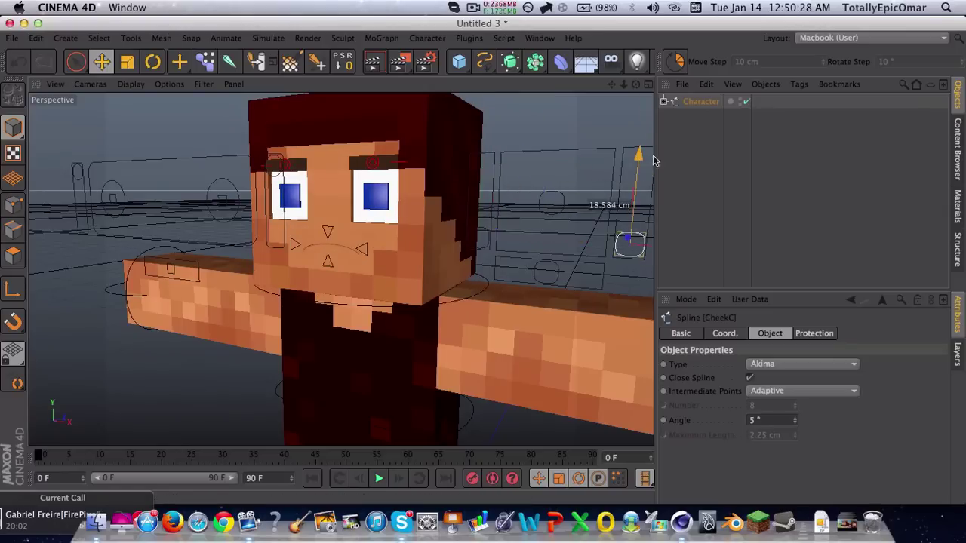
{"action": "scroll", "coordinate": [390, 269], "scroll_direction": "up", "scroll_amount": 10}
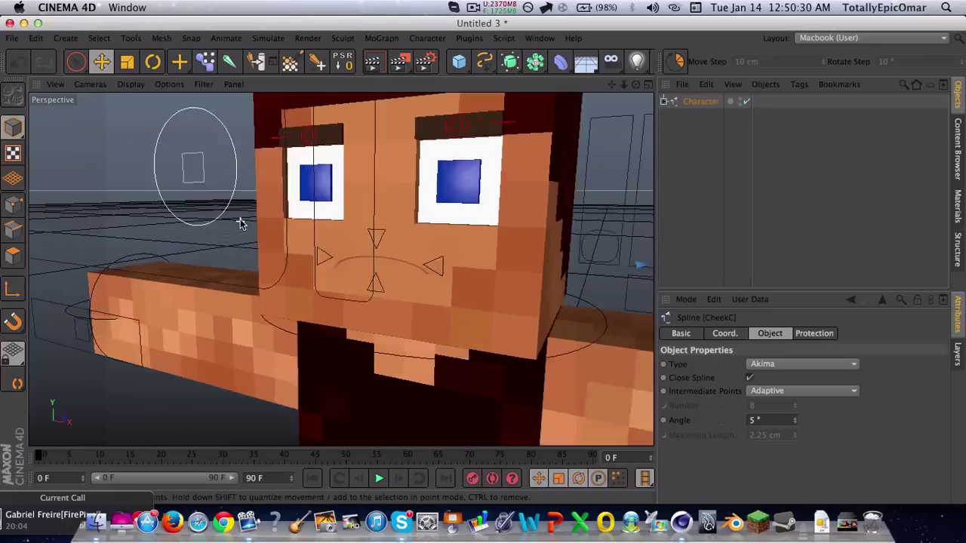
{"action": "scroll", "coordinate": [389, 269], "scroll_direction": "up", "scroll_amount": 2}
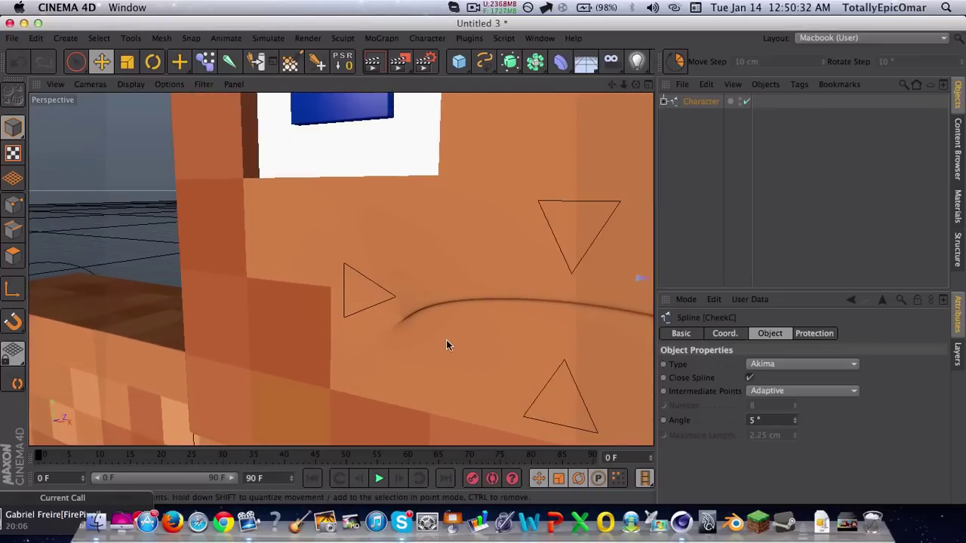
{"action": "scroll", "coordinate": [239, 301], "scroll_direction": "down", "scroll_amount": 2}
{"action": "scroll", "coordinate": [239, 300], "scroll_direction": "down", "scroll_amount": 5}
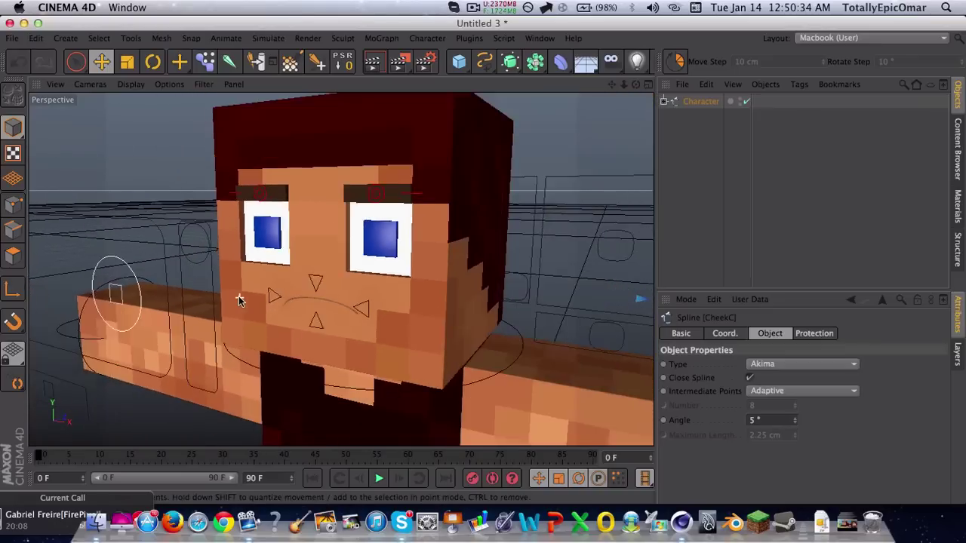
Step: Widen the frowning mouth by moving the XSize controller to the outer end of the Mouth controller's frame
{"action": "left_click", "coordinate": [111, 380]}
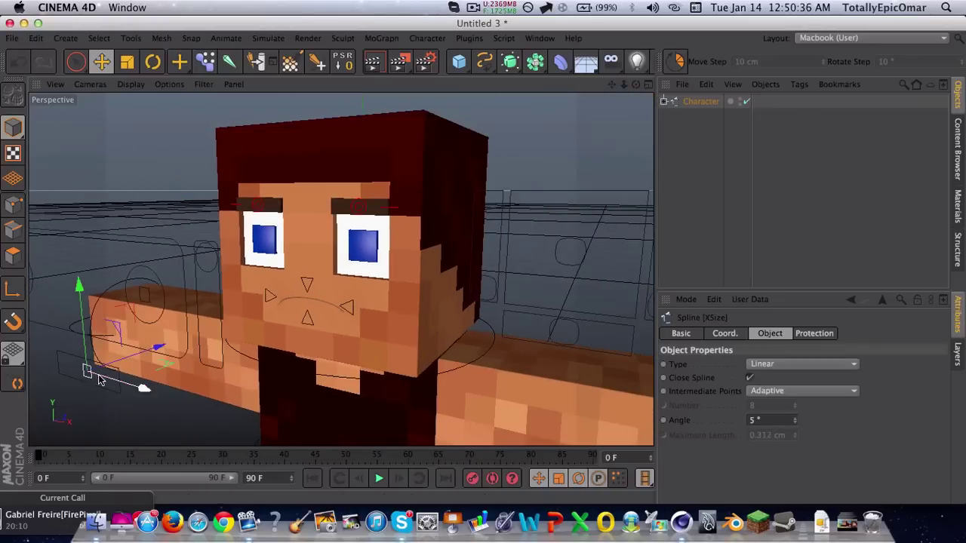
{"action": "scroll", "coordinate": [384, 327], "scroll_direction": "up", "scroll_amount": 3}
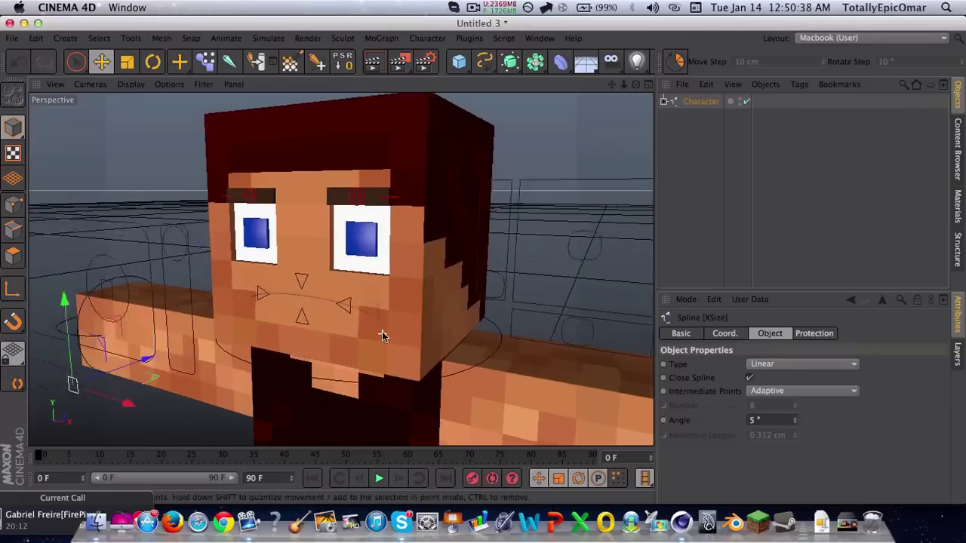
{"action": "scroll", "coordinate": [384, 335], "scroll_direction": "down", "scroll_amount": 1}
{"action": "scroll", "coordinate": [381, 336], "scroll_direction": "down", "scroll_amount": 4}
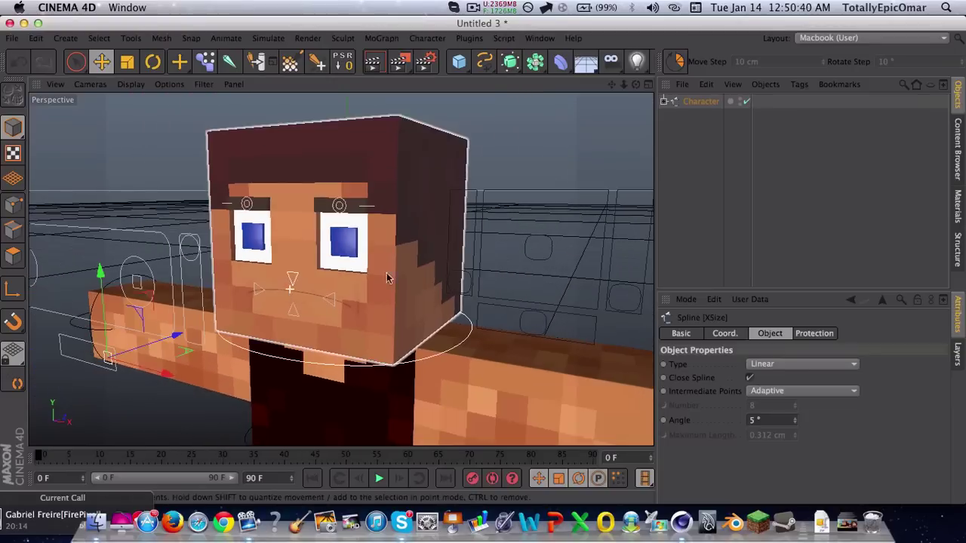
Step: Undo the frown, cheek and mouth-width moves, and try lowering the SmileC controller again
{"action": "left_click_drag", "start_coordinate": [625, 216], "coordinate": [527, 192]}
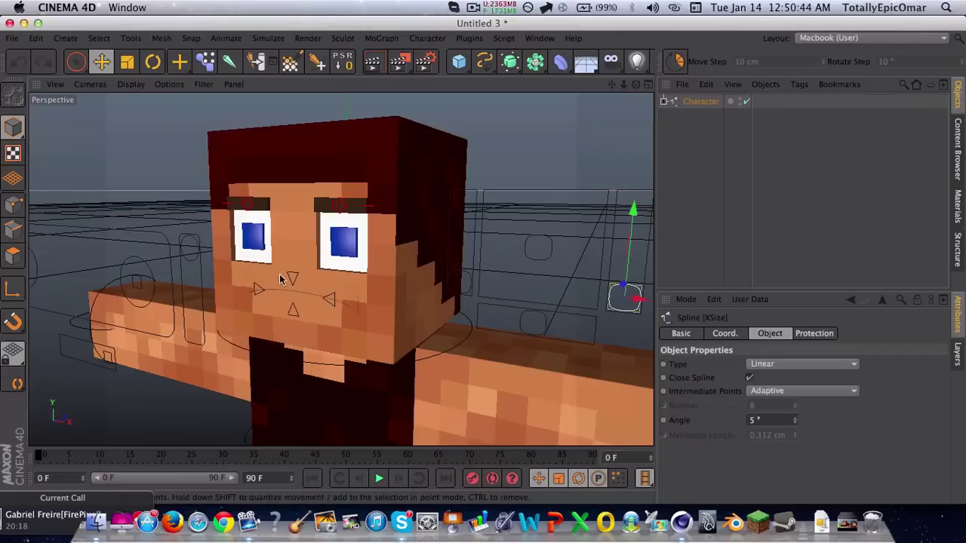
{"action": "key", "text": "super+z"}
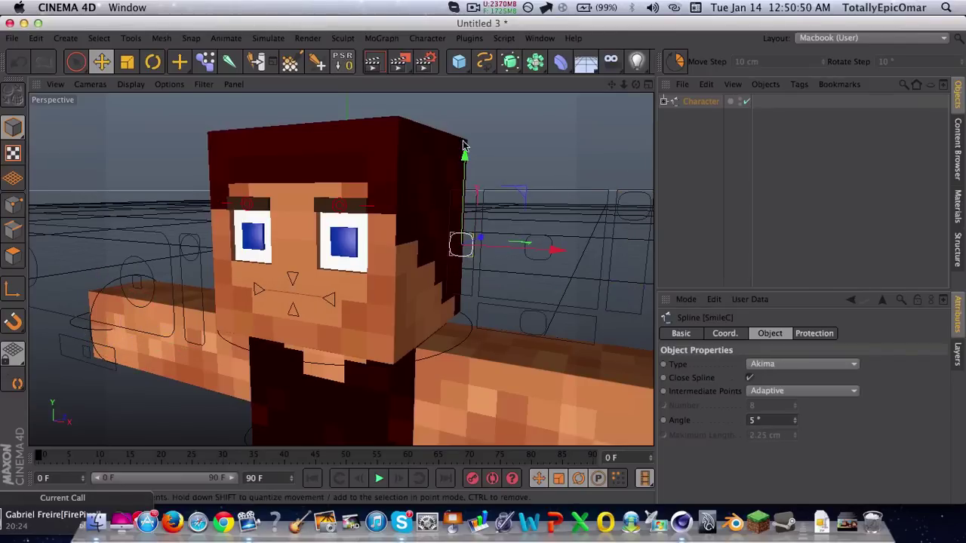
{"action": "left_click_drag", "start_coordinate": [464, 155], "coordinate": [463, 192]}
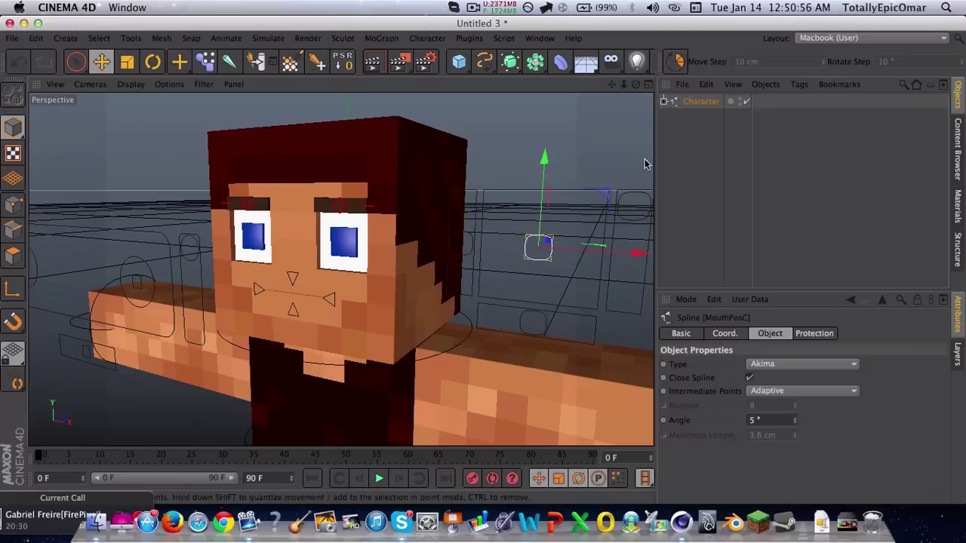
Step: Try shifting the mouth down with the MouthPosC controller and widening it by moving XSize about 9.4 cm, and undo both
{"action": "left_click_drag", "start_coordinate": [606, 195], "coordinate": [435, 359]}
{"action": "left_click", "coordinate": [89, 352]}
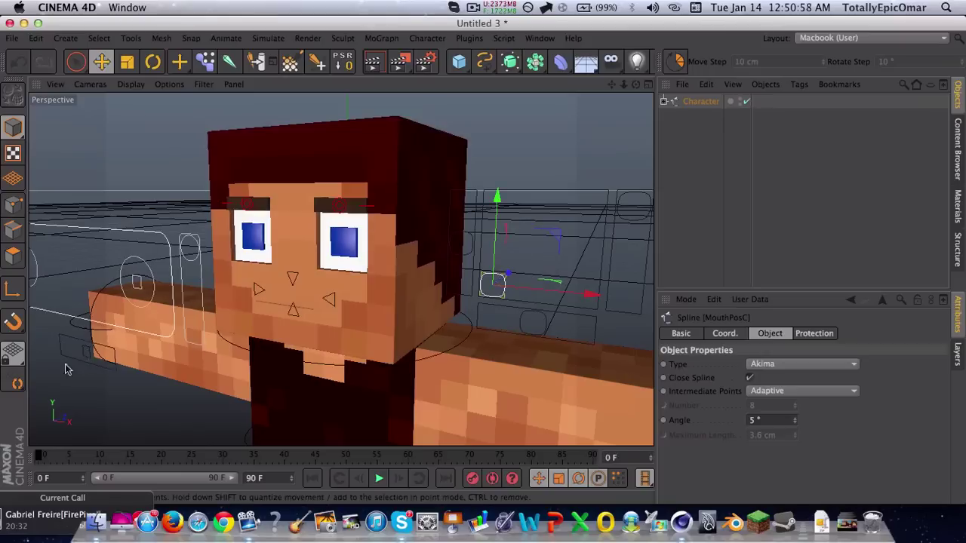
{"action": "left_click_drag", "start_coordinate": [246, 385], "coordinate": [195, 376]}
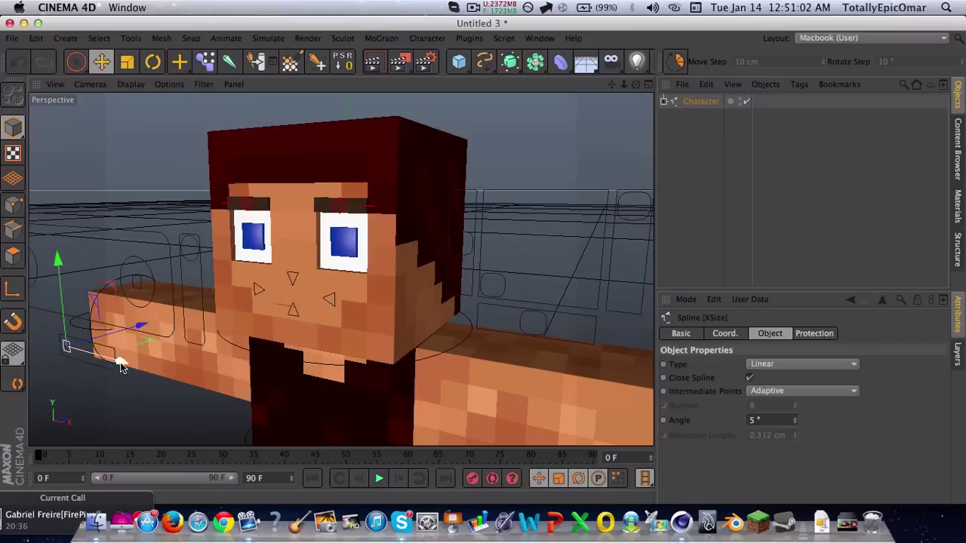
{"action": "left_click_drag", "start_coordinate": [120, 362], "coordinate": [274, 423]}
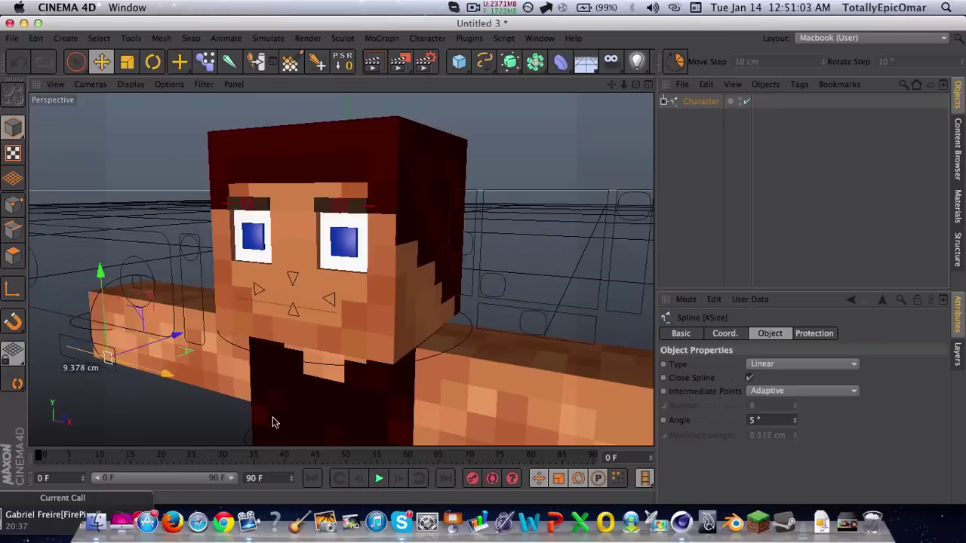
{"action": "left_click", "coordinate": [365, 358]}
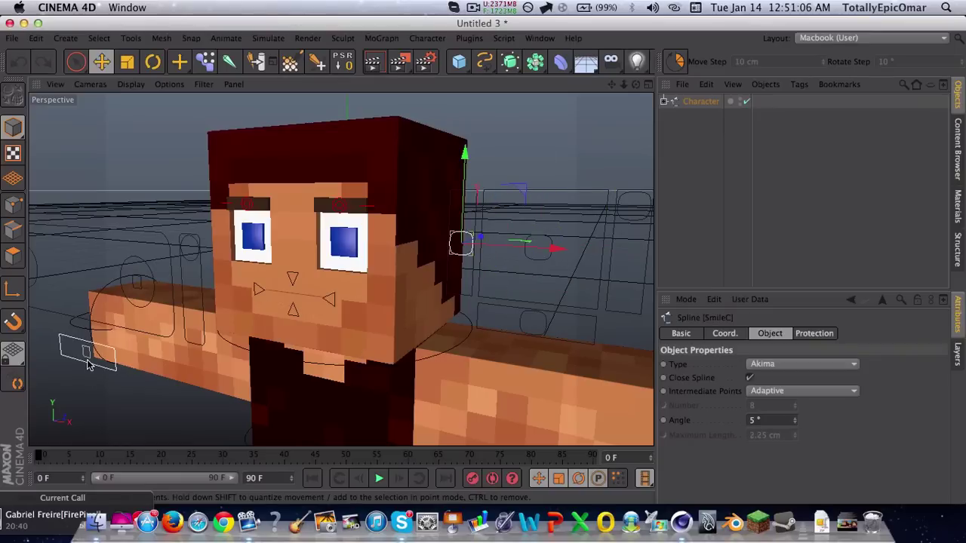
Step: Open the mouth by lowering the Mouth controller, try raising the Top lip controller, and undo the lip move
{"action": "left_click_drag", "start_coordinate": [78, 275], "coordinate": [82, 317]}
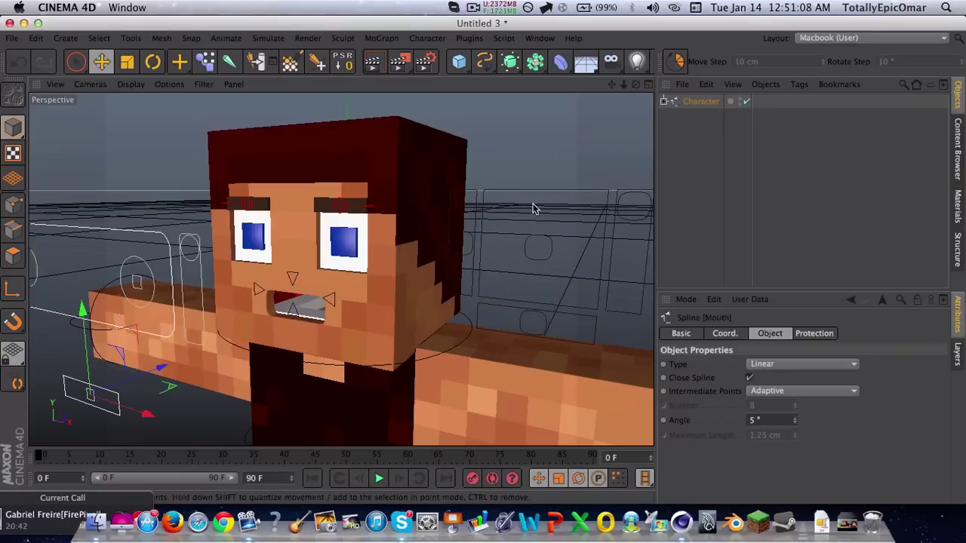
{"action": "left_click", "coordinate": [540, 323]}
{"action": "left_click_drag", "start_coordinate": [636, 84], "coordinate": [534, 323]}
{"action": "left_click", "coordinate": [420, 228]}
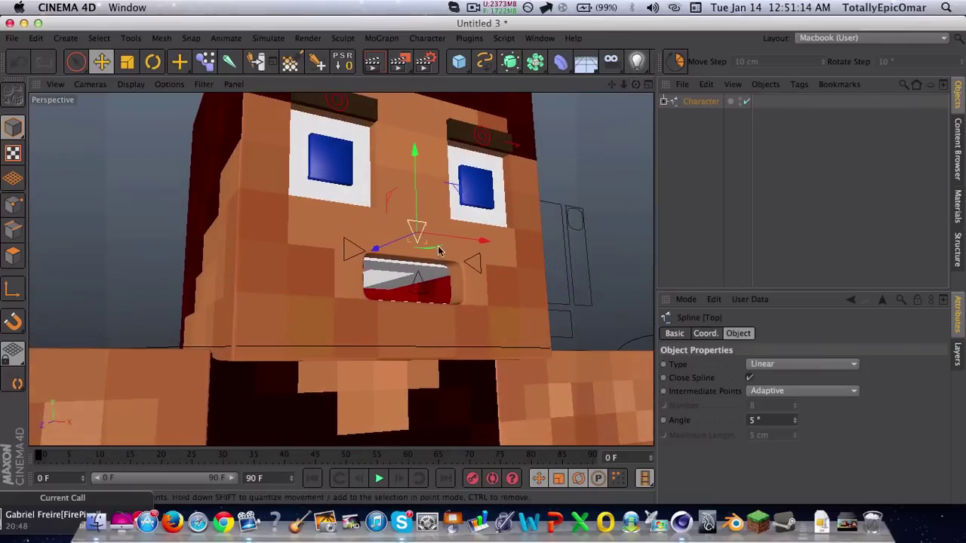
{"action": "left_click_drag", "start_coordinate": [413, 275], "coordinate": [413, 200]}
{"action": "key", "text": "super+z"}
{"action": "scroll", "coordinate": [345, 258], "scroll_direction": "down", "scroll_amount": 2}
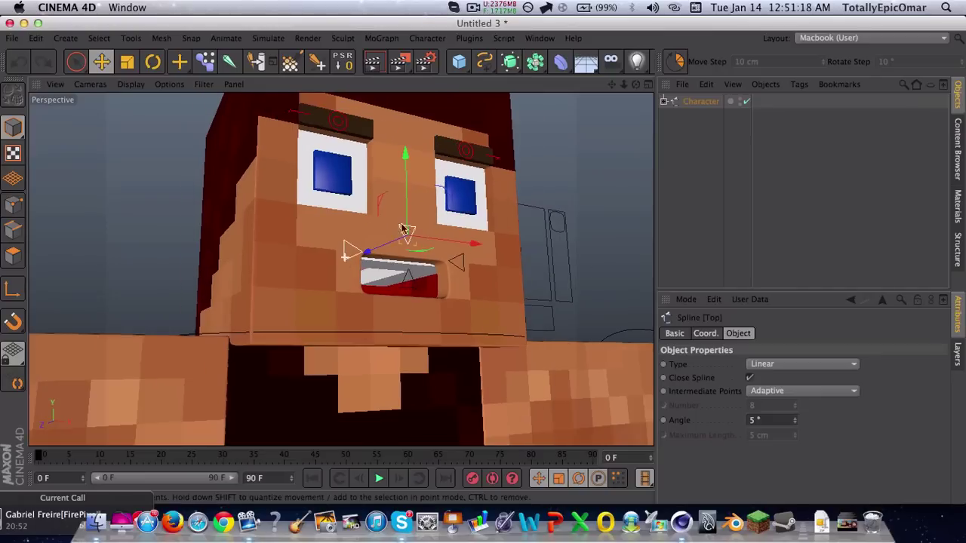
Step: Move the TeethC controller about 9.4 cm across its frame to part the teeth, and bring it back until they close
{"action": "left_click_drag", "start_coordinate": [636, 84], "coordinate": [529, 260]}
{"action": "left_click", "coordinate": [627, 282]}
{"action": "scroll", "coordinate": [405, 294], "scroll_direction": "down", "scroll_amount": 5}
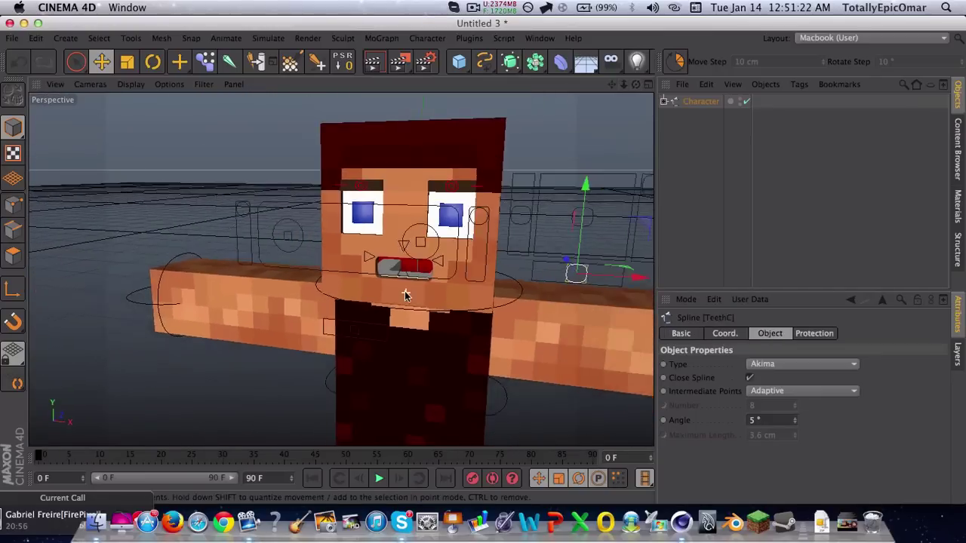
{"action": "left_click_drag", "start_coordinate": [619, 283], "coordinate": [505, 306]}
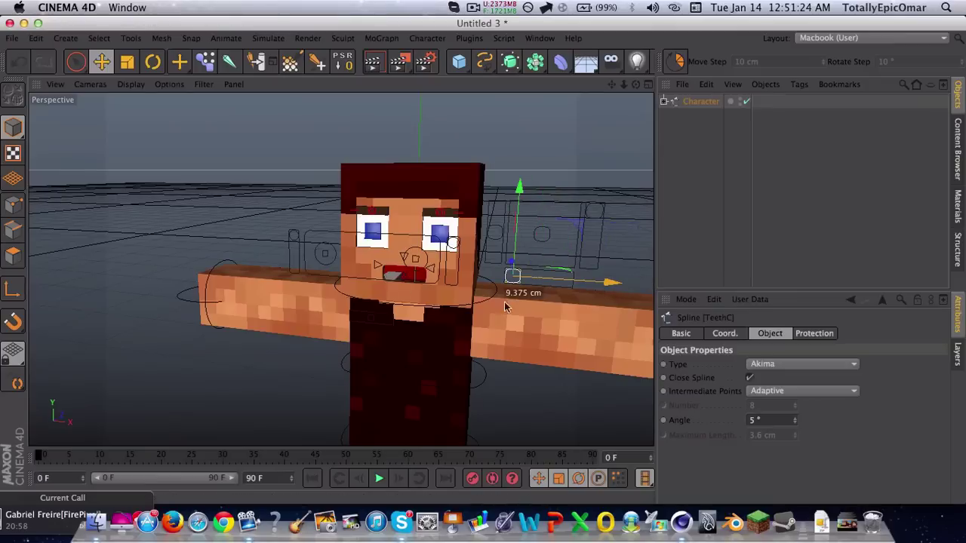
{"action": "scroll", "coordinate": [453, 291], "scroll_direction": "up", "scroll_amount": 5}
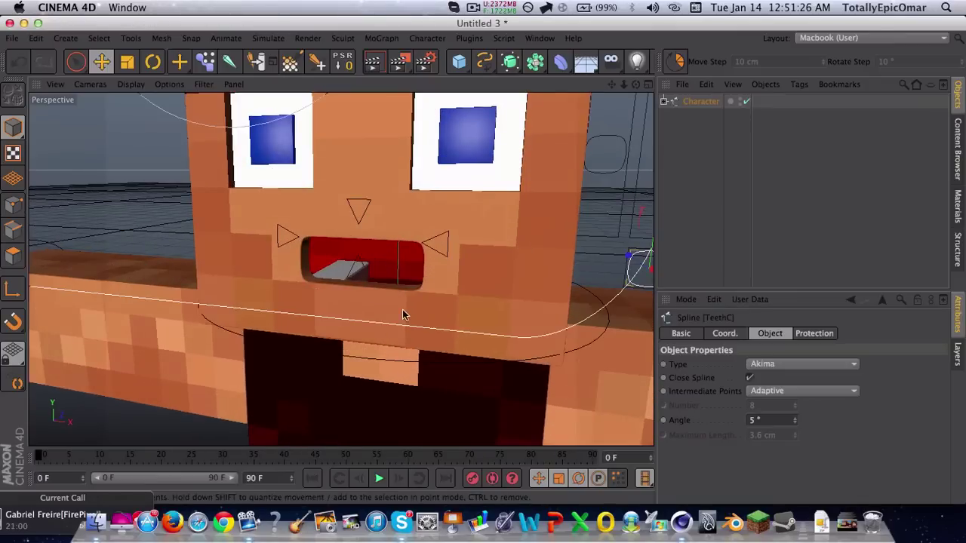
{"action": "scroll", "coordinate": [259, 286], "scroll_direction": "down", "scroll_amount": 5}
{"action": "left_click_drag", "start_coordinate": [561, 283], "coordinate": [655, 290]}
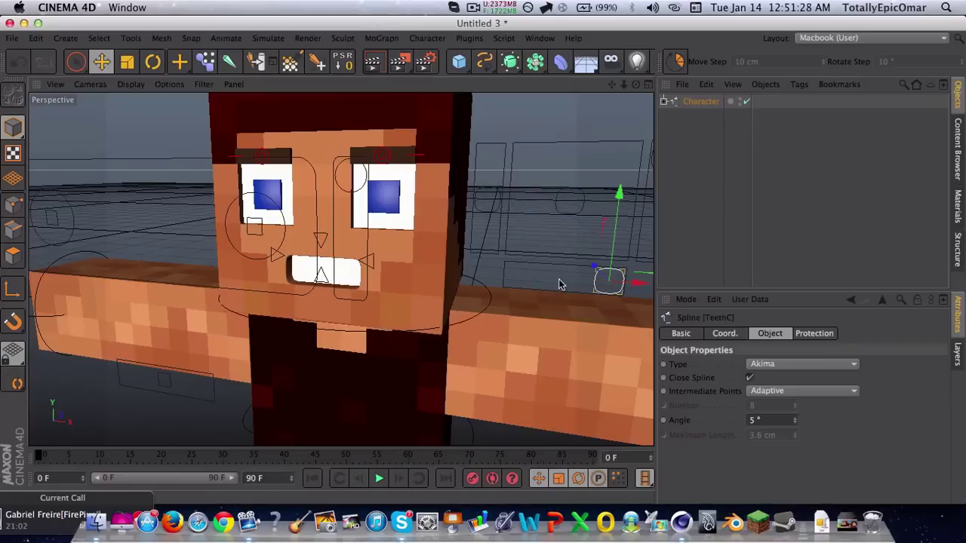
Step: Try widening the toothy mouth by moving XSize to the inner end of the Mouth frame, and undo all the mouth and teeth moves
{"action": "left_click", "coordinate": [165, 381]}
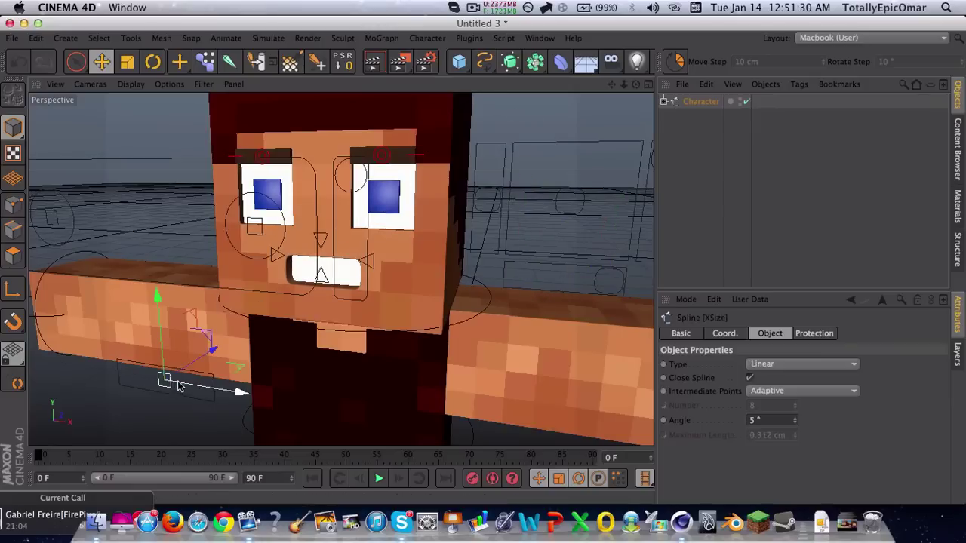
{"action": "left_click_drag", "start_coordinate": [179, 386], "coordinate": [405, 434]}
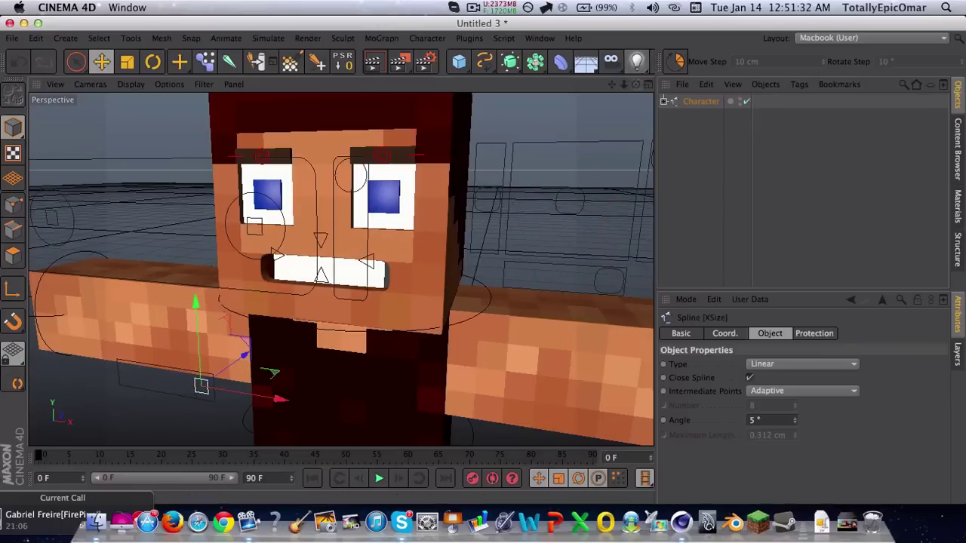
{"action": "left_click_drag", "start_coordinate": [635, 84], "coordinate": [700, 66]}
{"action": "scroll", "coordinate": [566, 190], "scroll_direction": "down", "scroll_amount": 5}
{"action": "key", "text": "super+z"}
{"action": "key", "text": "super+z"}
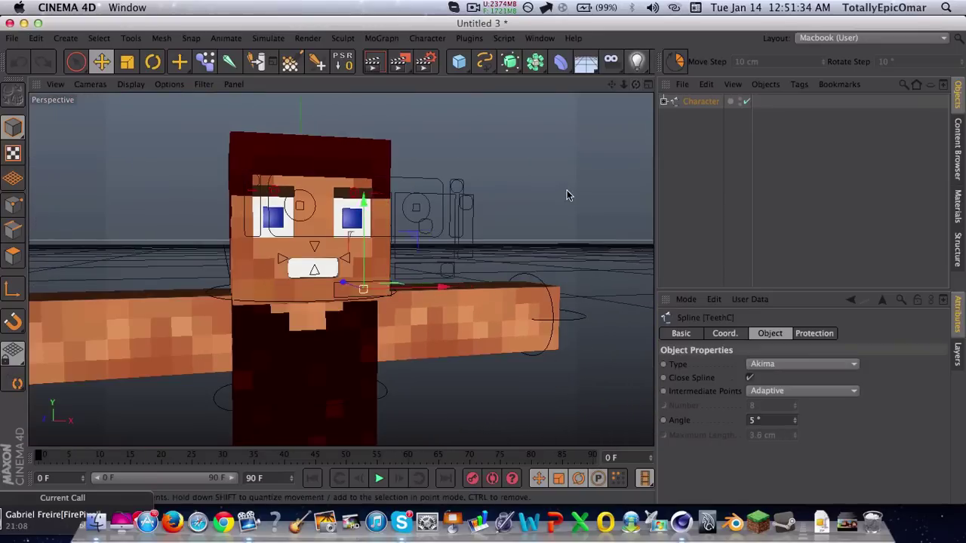
{"action": "key", "text": "super+z"}
{"action": "key", "text": "super+z"}
{"action": "key", "text": "super+z"}
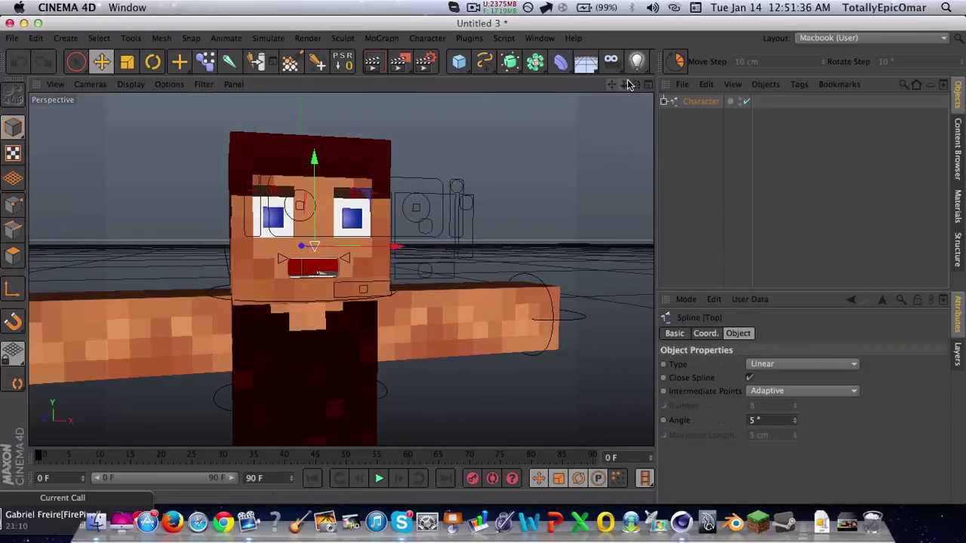
{"action": "left_click_drag", "start_coordinate": [632, 85], "coordinate": [638, 89]}
{"action": "key", "text": "super+z"}
{"action": "key", "text": "super+z"}
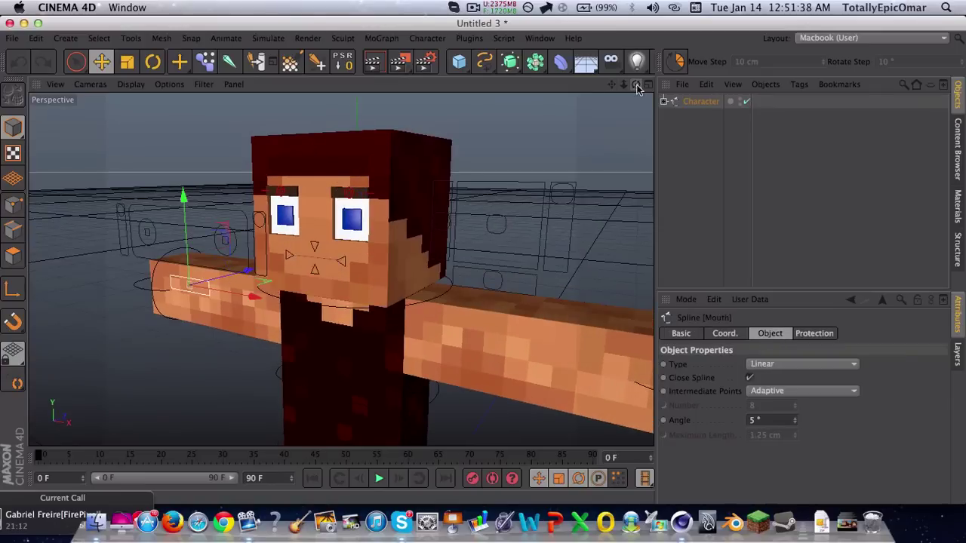
Step: Try steering both eyes together by moving the Pupils controller down and sideways
{"action": "scroll", "coordinate": [473, 168], "scroll_direction": "down", "scroll_amount": 5}
{"action": "scroll", "coordinate": [432, 186], "scroll_direction": "up", "scroll_amount": 5}
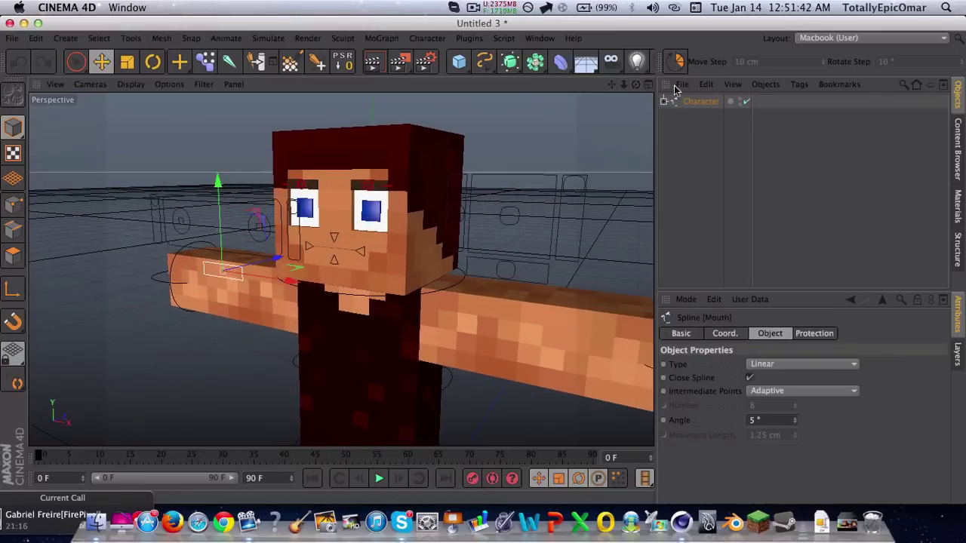
{"action": "left_click_drag", "start_coordinate": [636, 84], "coordinate": [638, 84]}
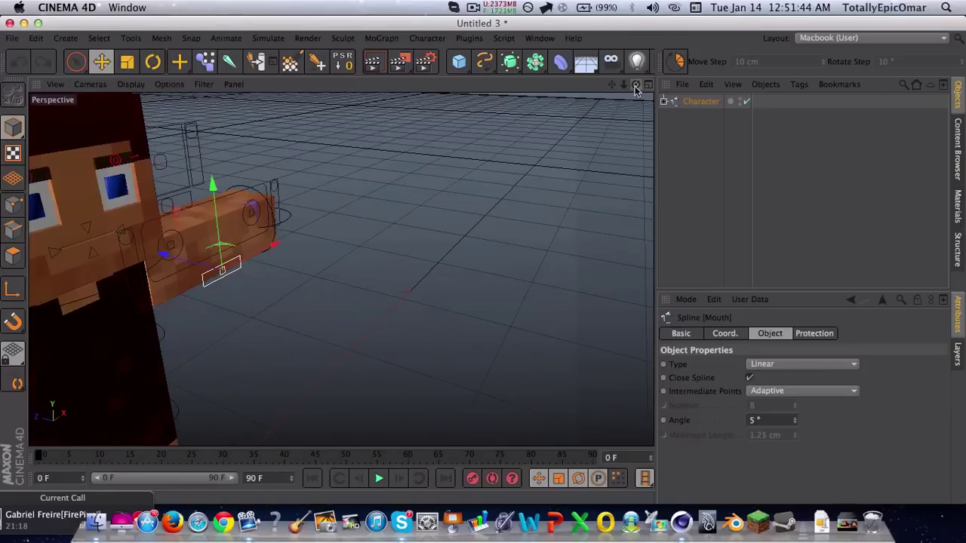
{"action": "left_click", "coordinate": [188, 216]}
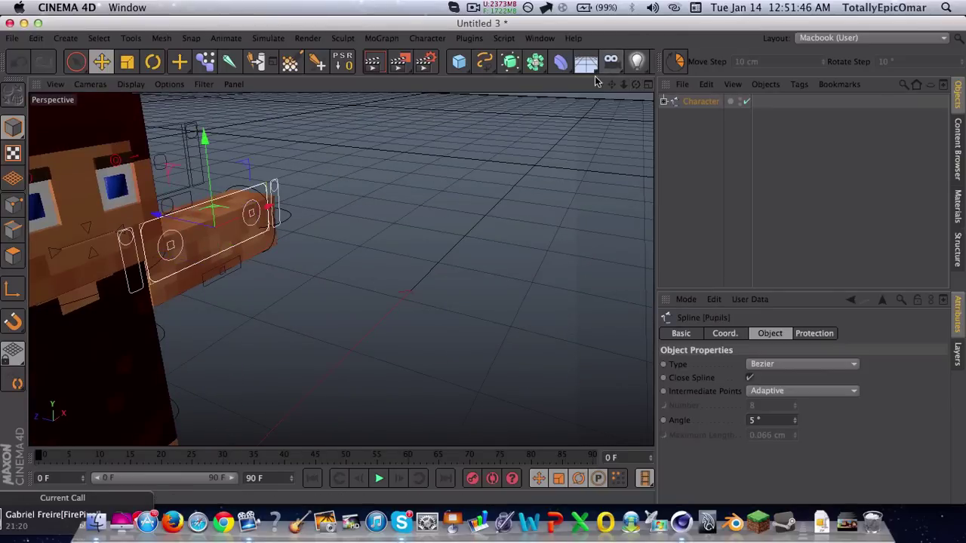
{"action": "left_click_drag", "start_coordinate": [636, 84], "coordinate": [636, 86]}
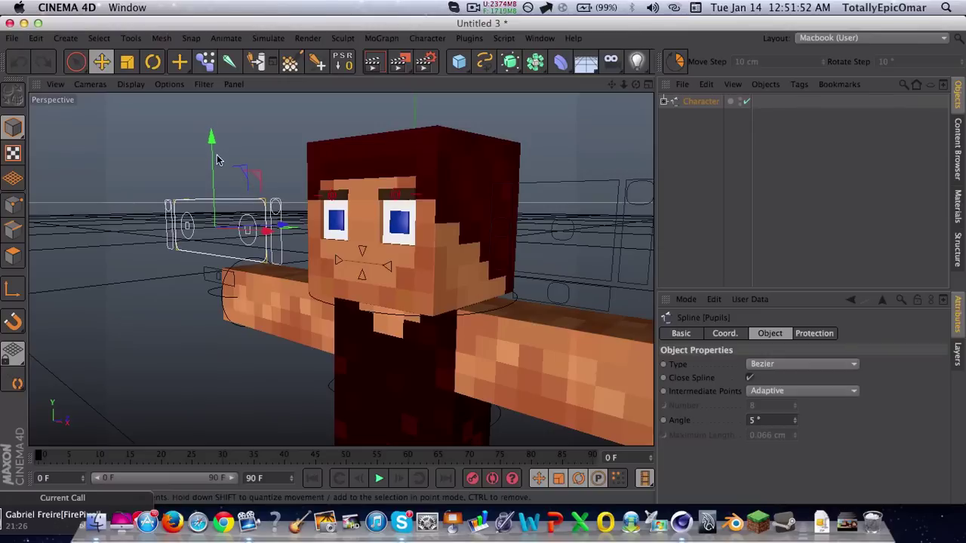
{"action": "left_click_drag", "start_coordinate": [215, 161], "coordinate": [212, 235]}
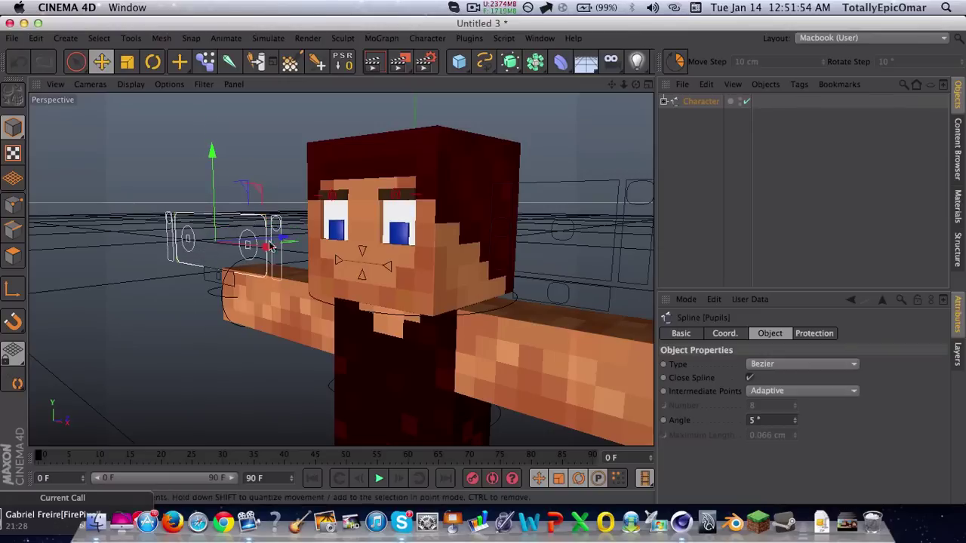
{"action": "mouse_move", "coordinate": [270, 247]}
{"action": "left_mouse_down"}
{"action": "mouse_move", "coordinate": [277, 236]}
{"action": "mouse_move", "coordinate": [264, 234]}
{"action": "left_mouse_up"}
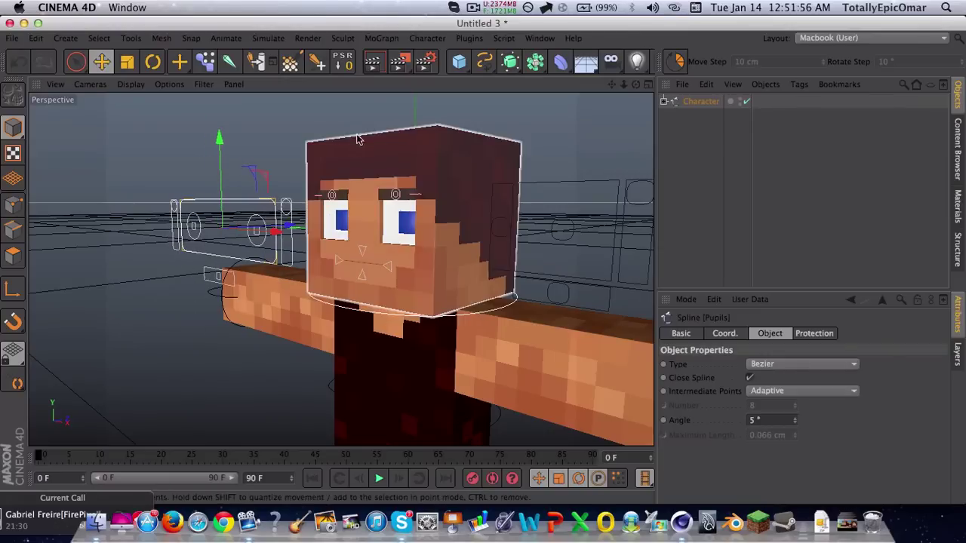
{"action": "left_click_drag", "start_coordinate": [263, 162], "coordinate": [271, 227]}
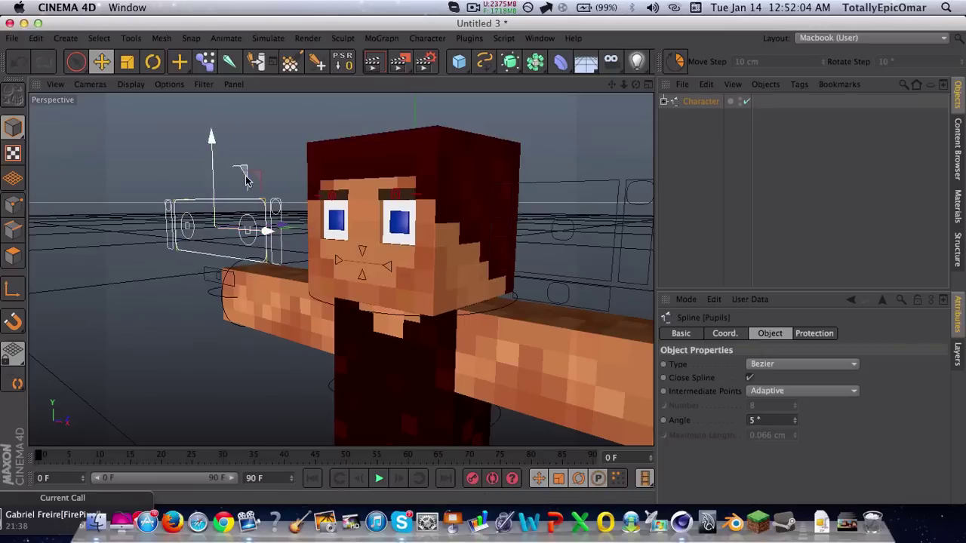
{"action": "left_click_drag", "start_coordinate": [213, 154], "coordinate": [230, 198]}
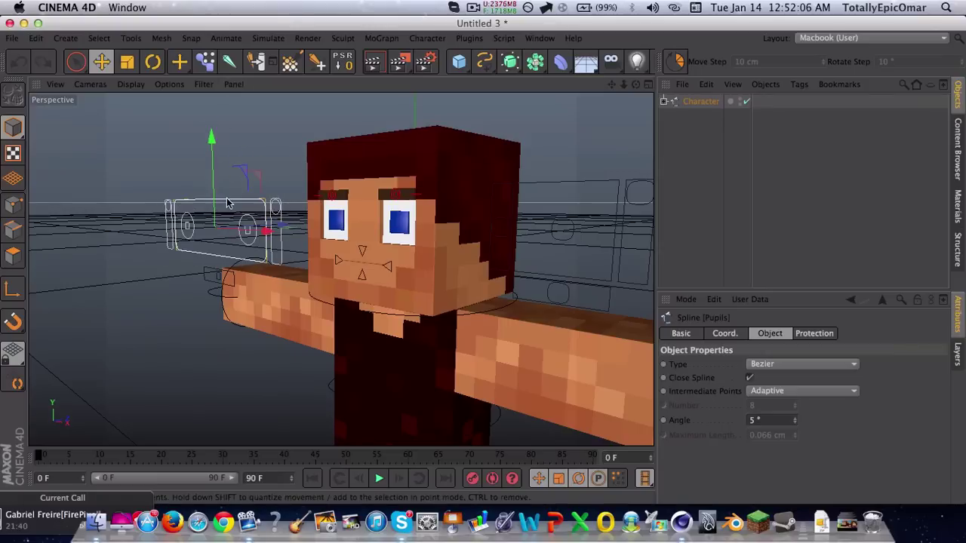
Step: Try moving each pupil on its own, shifting the LPupil controller down and outward and moving the RPupil controller
{"action": "scroll", "coordinate": [249, 234], "scroll_direction": "up", "scroll_amount": 2}
{"action": "left_click", "coordinate": [270, 226]}
{"action": "scroll", "coordinate": [275, 218], "scroll_direction": "up", "scroll_amount": 2}
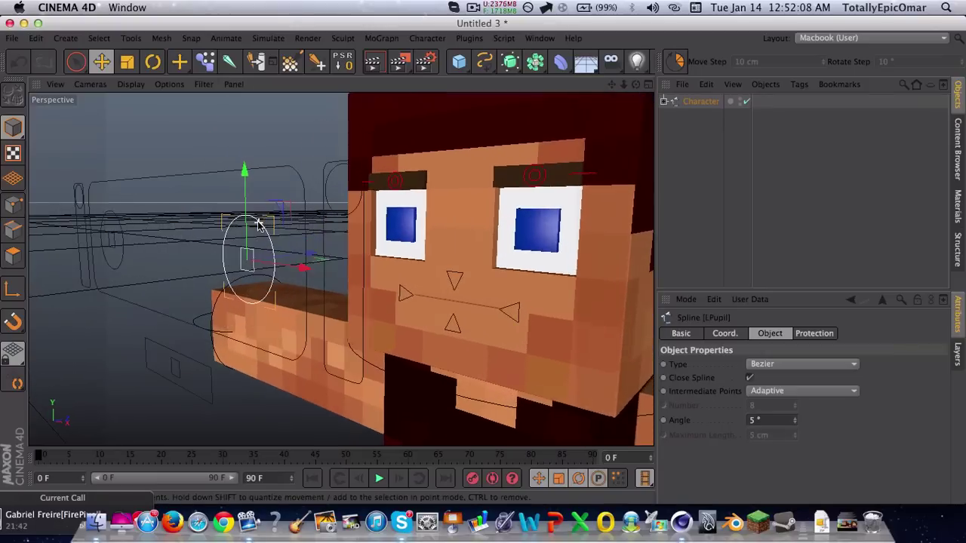
{"action": "left_click_drag", "start_coordinate": [283, 212], "coordinate": [311, 265]}
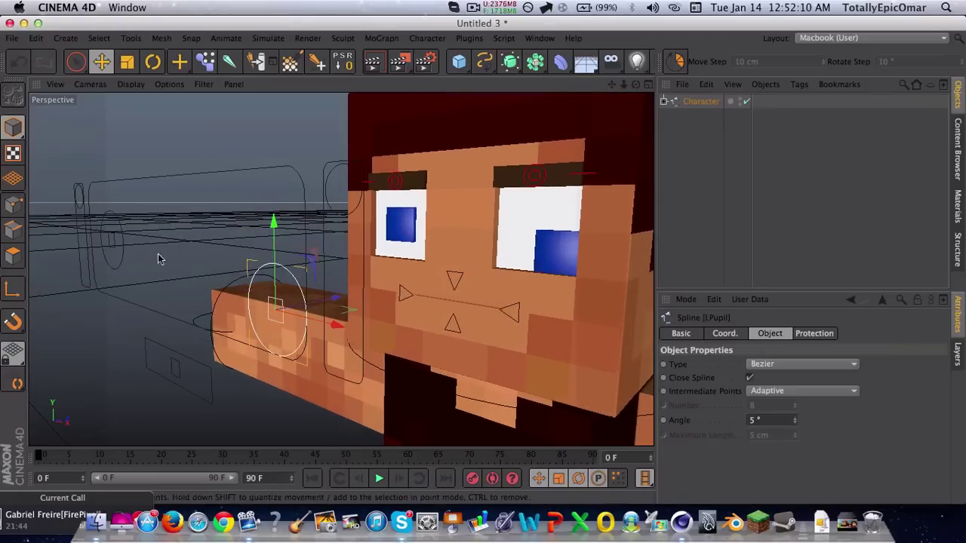
{"action": "left_click", "coordinate": [108, 224]}
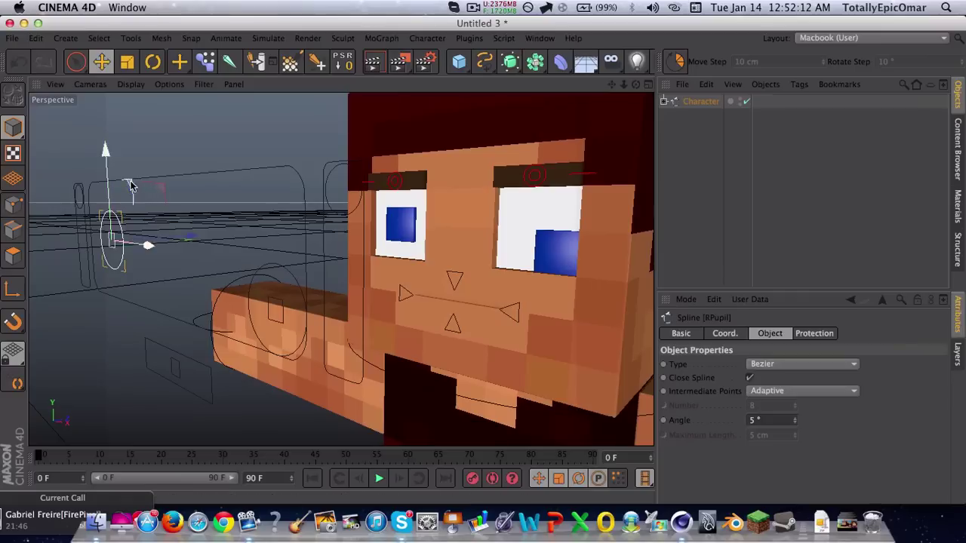
{"action": "left_click_drag", "start_coordinate": [102, 155], "coordinate": [179, 105]}
Step: Try enlarging the left pupil by raising its Scale controller and shifting it sideways with LPupil, and undo the moves
{"action": "left_click", "coordinate": [228, 188]}
{"action": "mouse_move", "coordinate": [217, 143]}
{"action": "left_mouse_down"}
{"action": "mouse_move", "coordinate": [225, 158]}
{"action": "mouse_move", "coordinate": [214, 140]}
{"action": "left_mouse_up"}
{"action": "scroll", "coordinate": [214, 140], "scroll_direction": "up", "scroll_amount": 5}
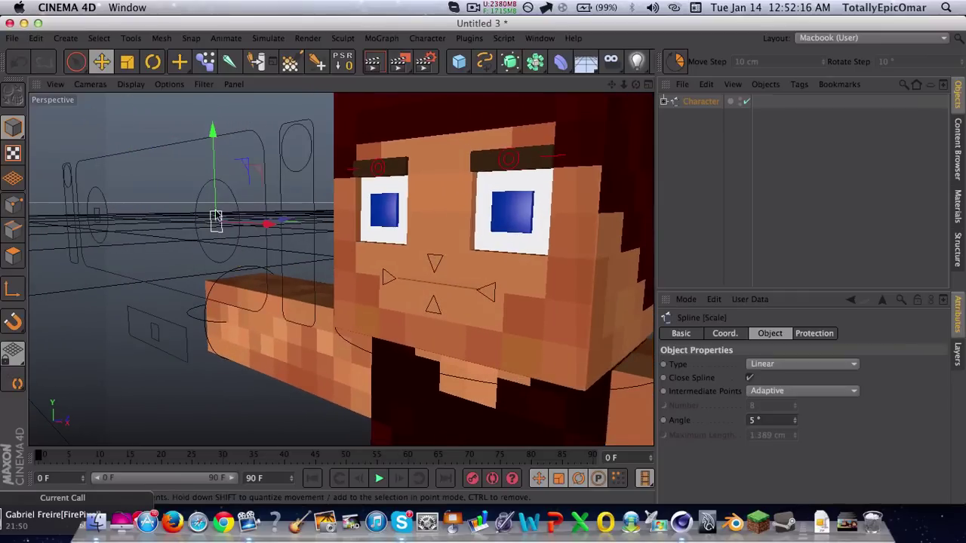
{"action": "left_click_drag", "start_coordinate": [215, 218], "coordinate": [215, 178]}
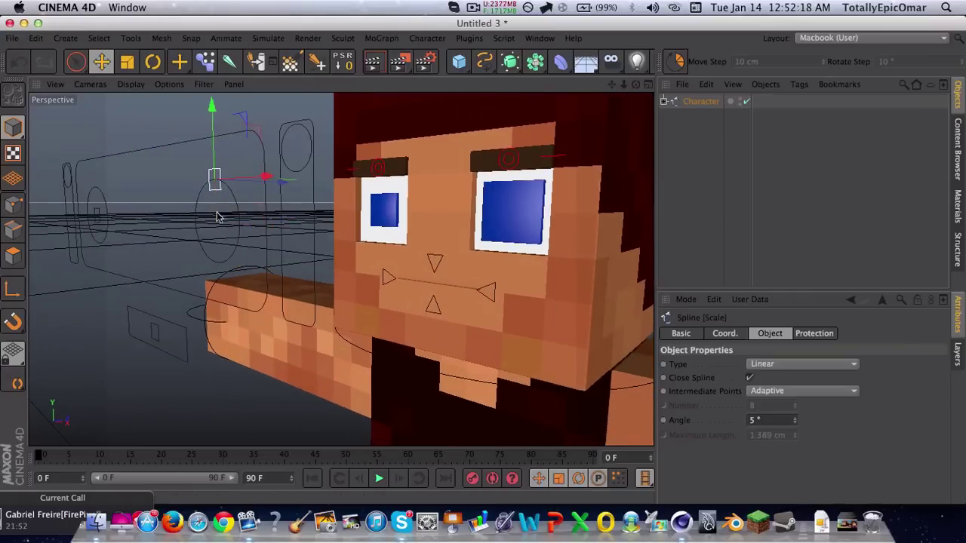
{"action": "left_click", "coordinate": [233, 263]}
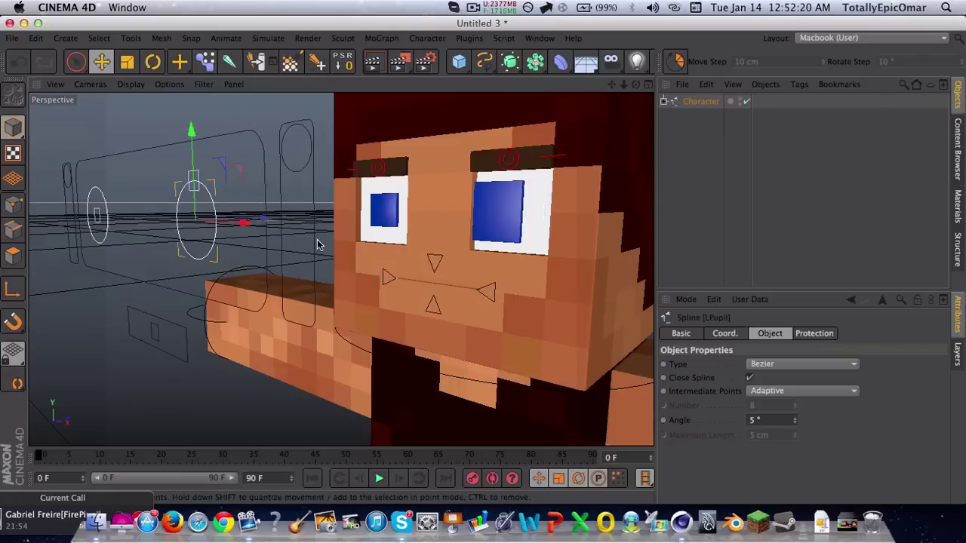
{"action": "scroll", "coordinate": [318, 243], "scroll_direction": "down", "scroll_amount": 3}
{"action": "key", "text": "super+z"}
{"action": "key", "text": "super+z"}
{"action": "key", "text": "super+z"}
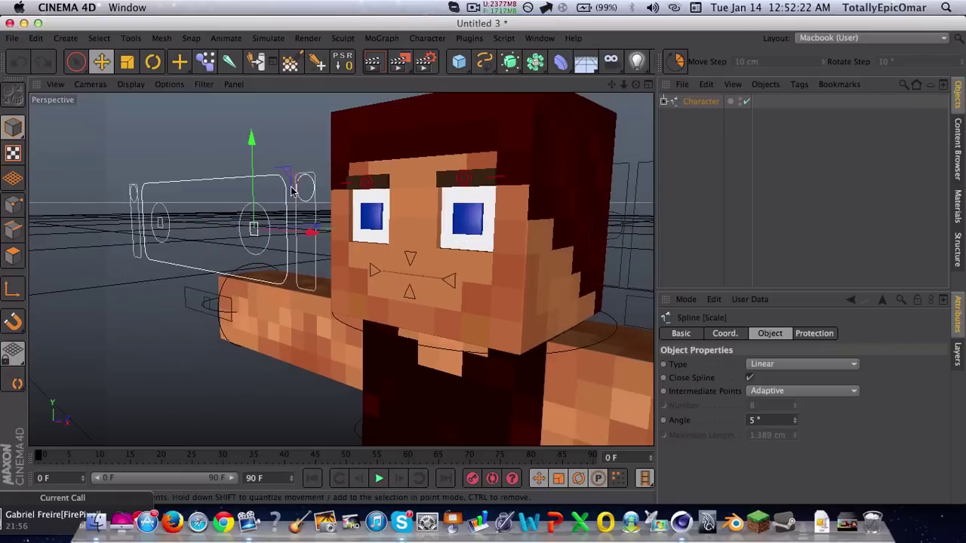
Step: Try closing both eyes by selecting the REyelidC and LEyelidC controllers together and lowering them to the end of their frames
{"action": "left_click_drag", "start_coordinate": [306, 164], "coordinate": [381, 170]}
{"action": "left_click", "coordinate": [131, 186]}
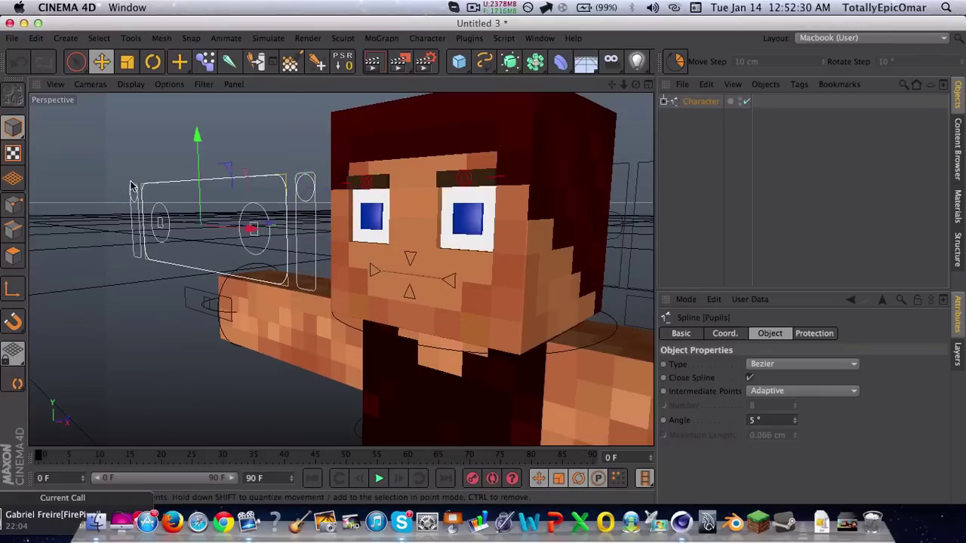
{"action": "left_click", "coordinate": [131, 198]}
{"action": "left_click_drag", "start_coordinate": [129, 140], "coordinate": [153, 132]}
{"action": "scroll", "coordinate": [315, 188], "scroll_direction": "down", "scroll_amount": 5}
{"action": "scroll", "coordinate": [317, 189], "scroll_direction": "up", "scroll_amount": 2}
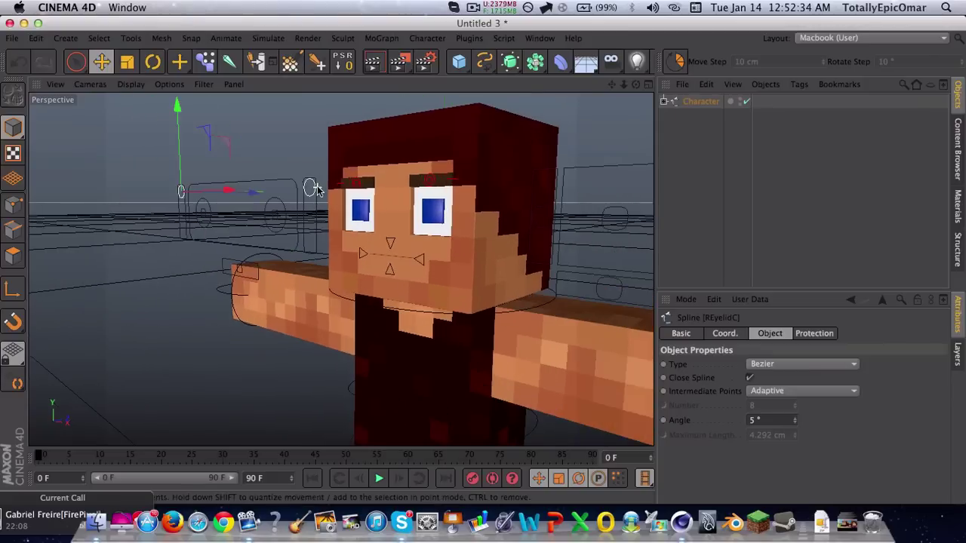
{"action": "left_click_drag", "start_coordinate": [635, 84], "coordinate": [567, 89]}
{"action": "scroll", "coordinate": [251, 198], "scroll_direction": "up", "scroll_amount": 3}
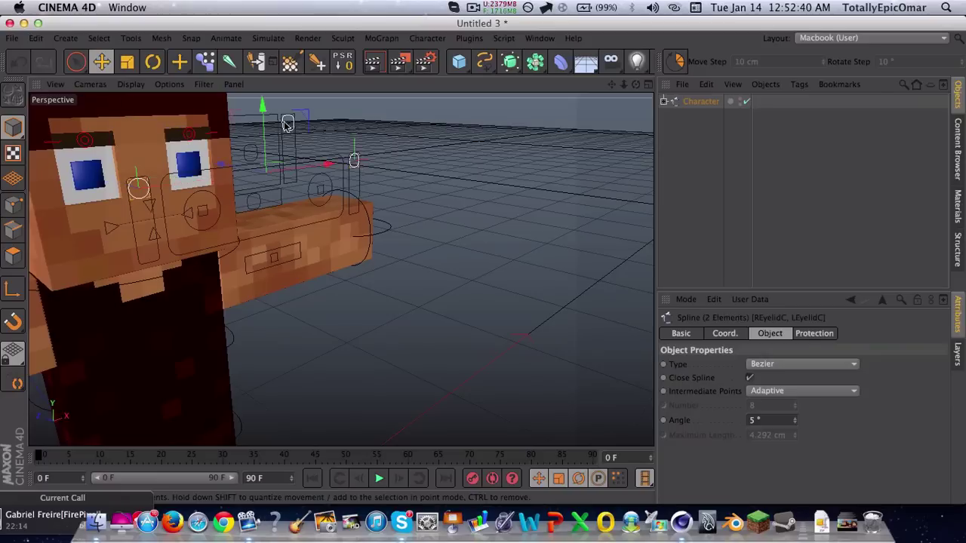
{"action": "left_click_drag", "start_coordinate": [287, 123], "coordinate": [261, 258]}
{"action": "left_click_drag", "start_coordinate": [261, 199], "coordinate": [273, 354]}
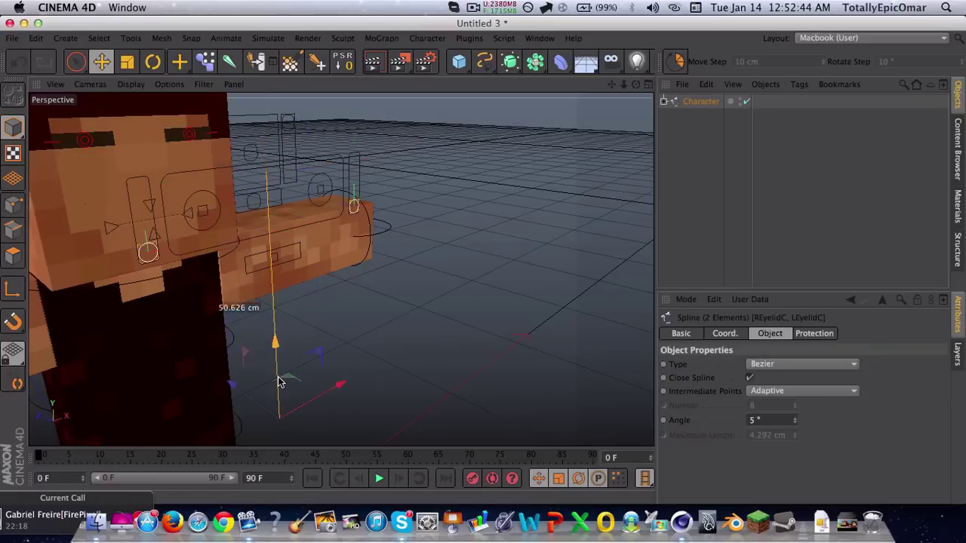
Step: Reset the position of the LEyelidC controller and of the REyelidC controller with Reset PSR to reopen both eyes
{"action": "left_click", "coordinate": [348, 324]}
{"action": "left_click", "coordinate": [354, 204]}
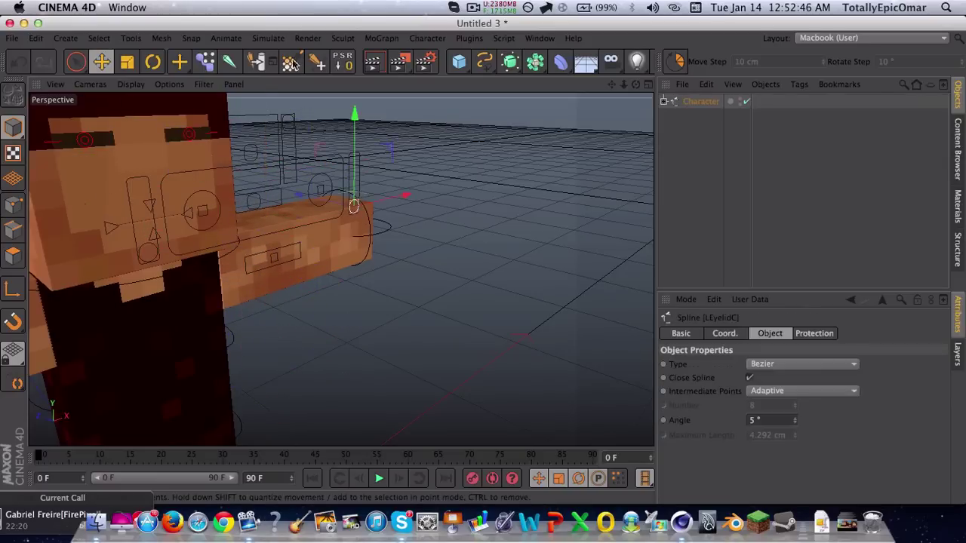
{"action": "left_click", "coordinate": [333, 59]}
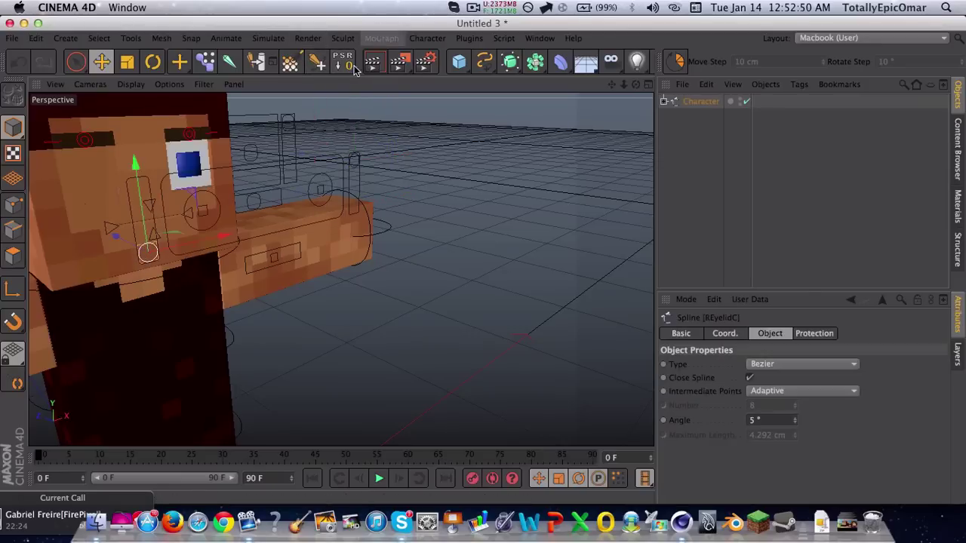
{"action": "left_click", "coordinate": [343, 62]}
{"action": "left_click", "coordinate": [480, 6]}
{"action": "left_click", "coordinate": [481, 6]}
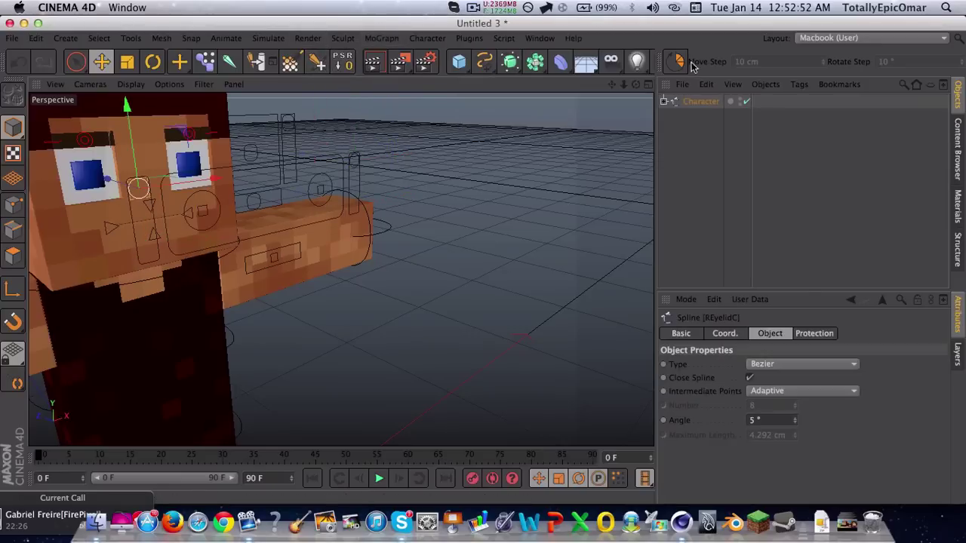
Step: Try thickening the left eyebrow by raising the Size controller at its outer end, and undo the move
{"action": "left_click_drag", "start_coordinate": [632, 89], "coordinate": [280, 274]}
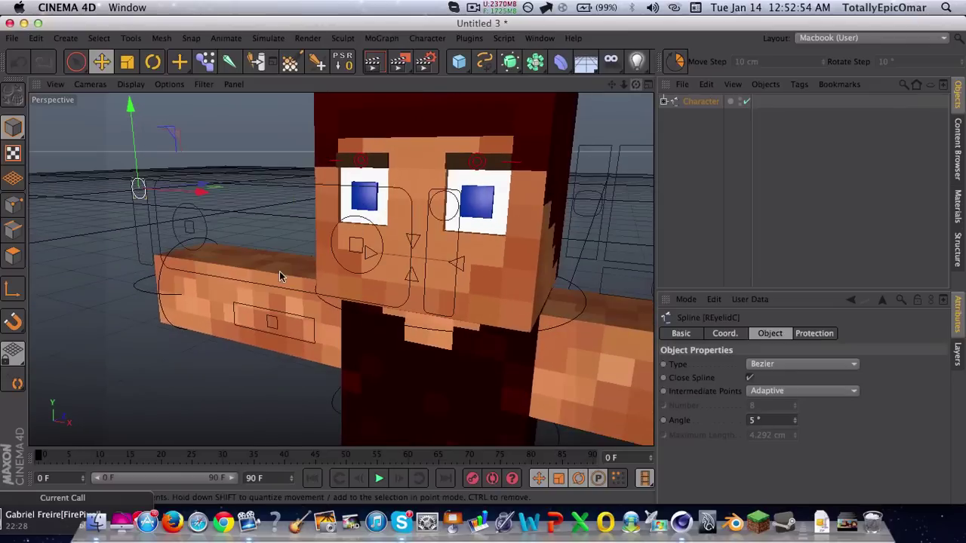
{"action": "scroll", "coordinate": [242, 297], "scroll_direction": "down", "scroll_amount": 5}
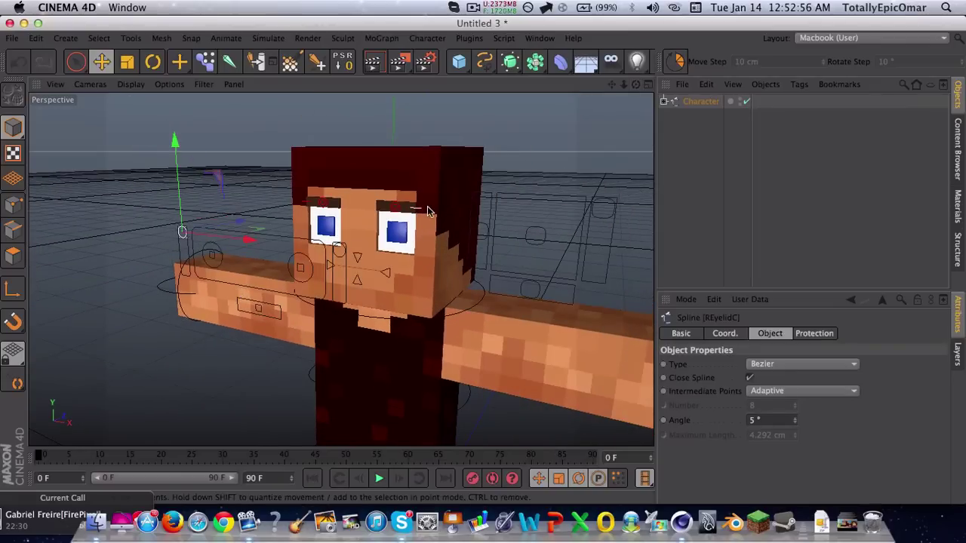
{"action": "scroll", "coordinate": [413, 211], "scroll_direction": "up", "scroll_amount": 4}
{"action": "left_click", "coordinate": [418, 208]}
{"action": "scroll", "coordinate": [418, 208], "scroll_direction": "up", "scroll_amount": 5}
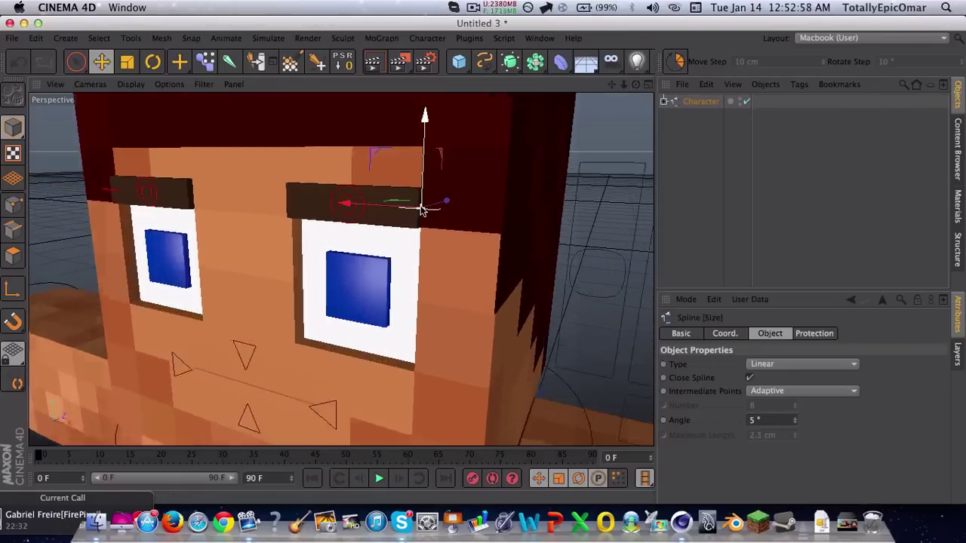
{"action": "left_click_drag", "start_coordinate": [635, 85], "coordinate": [636, 91]}
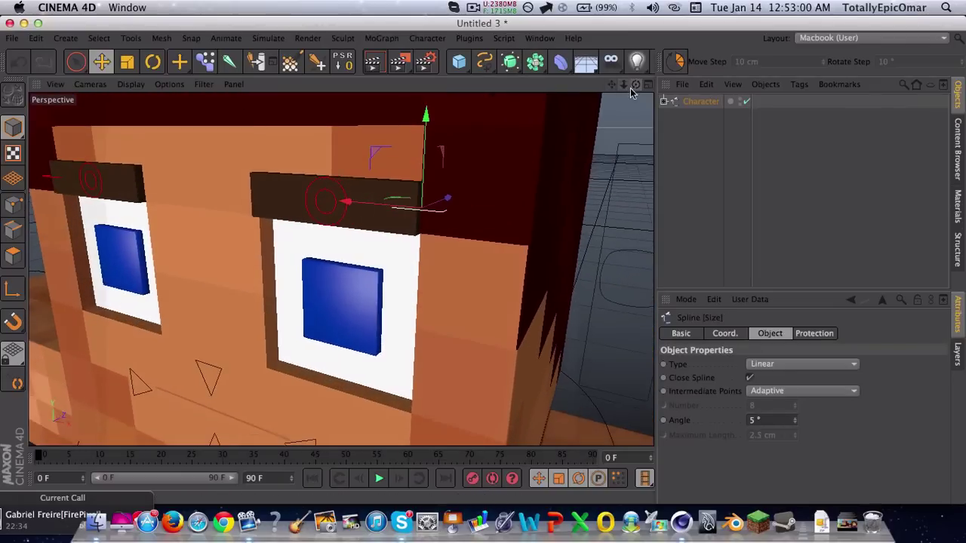
{"action": "scroll", "coordinate": [381, 208], "scroll_direction": "up", "scroll_amount": 2}
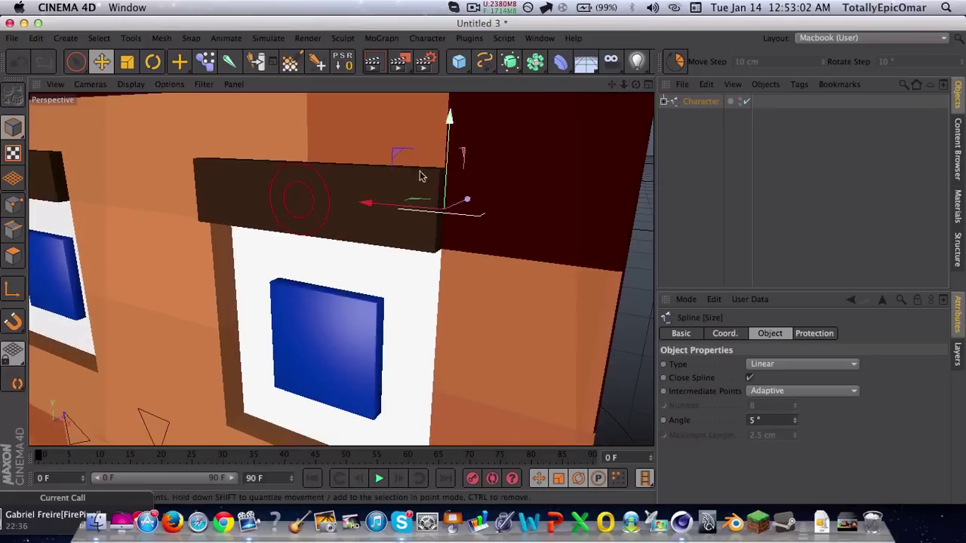
{"action": "scroll", "coordinate": [387, 202], "scroll_direction": "down", "scroll_amount": 3}
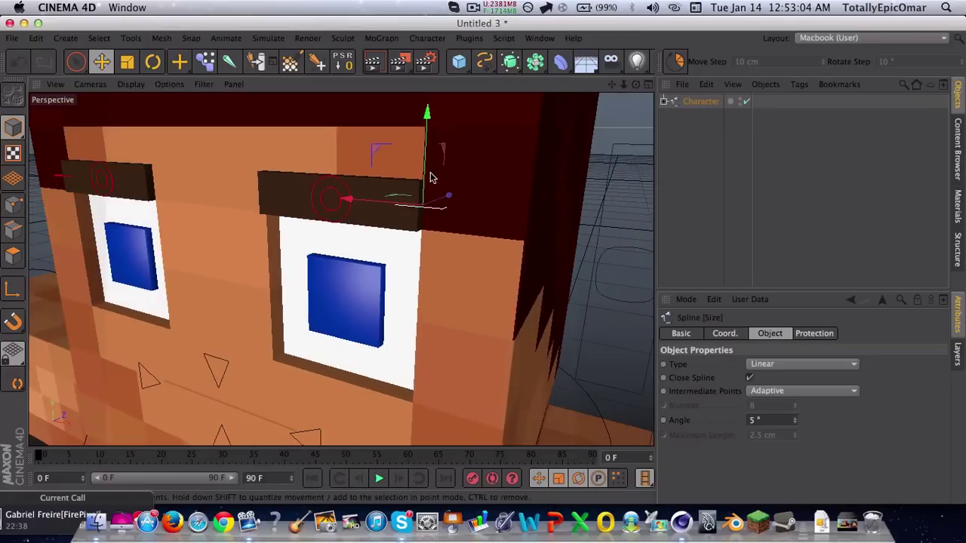
{"action": "left_click_drag", "start_coordinate": [427, 151], "coordinate": [428, 128]}
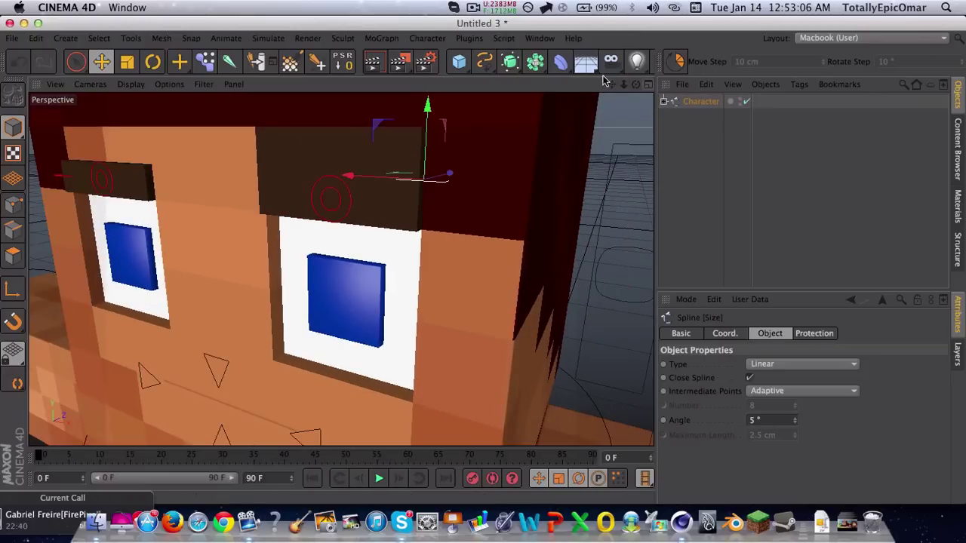
{"action": "key", "text": "super+z"}
Step: Try thickening both eyebrows by raising the Size controller of each one, and undo the size changes
{"action": "left_click_drag", "start_coordinate": [408, 227], "coordinate": [416, 157]}
{"action": "left_click_drag", "start_coordinate": [390, 190], "coordinate": [533, 178]}
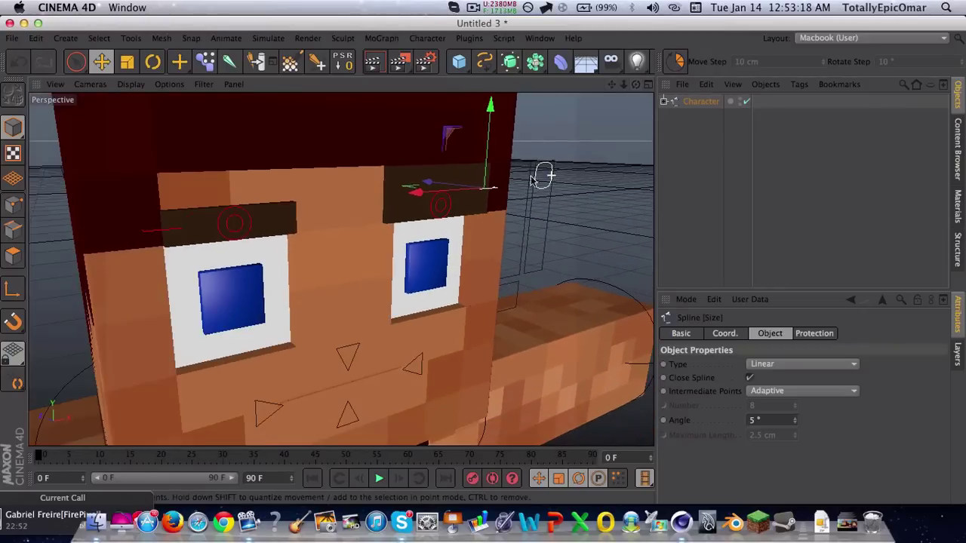
{"action": "left_click", "coordinate": [159, 233]}
{"action": "left_click_drag", "start_coordinate": [159, 184], "coordinate": [160, 92]}
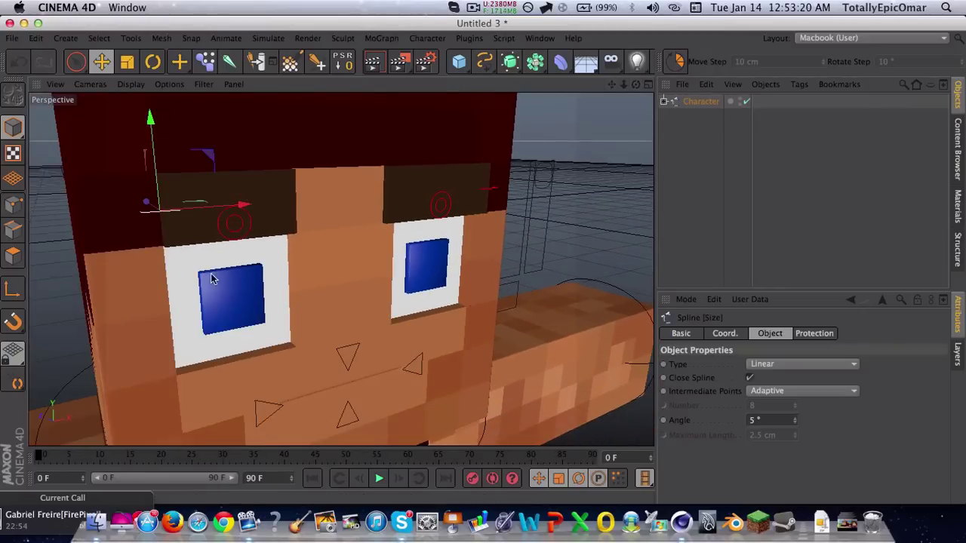
{"action": "left_click_drag", "start_coordinate": [182, 212], "coordinate": [163, 213]}
{"action": "scroll", "coordinate": [430, 196], "scroll_direction": "down", "scroll_amount": 5}
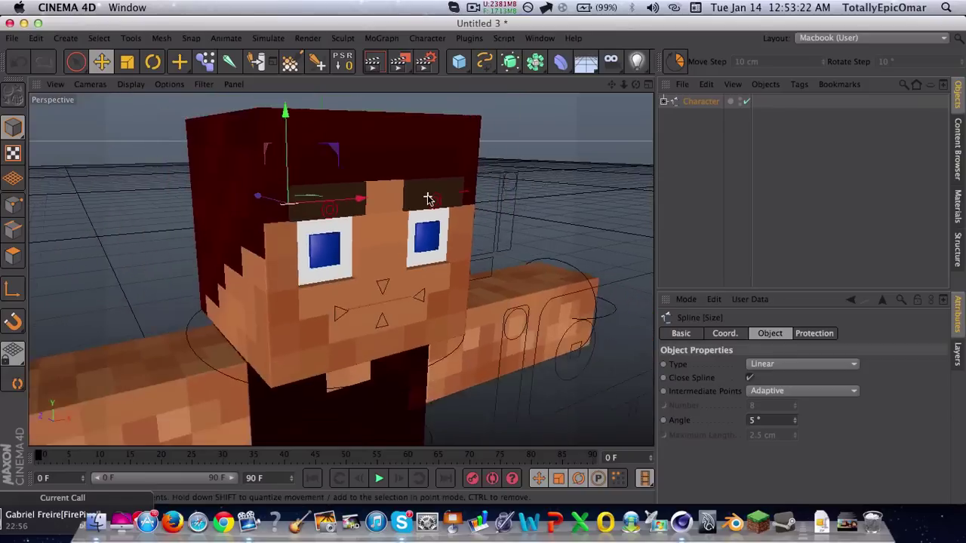
{"action": "scroll", "coordinate": [428, 198], "scroll_direction": "up", "scroll_amount": 5}
{"action": "left_click", "coordinate": [425, 196]}
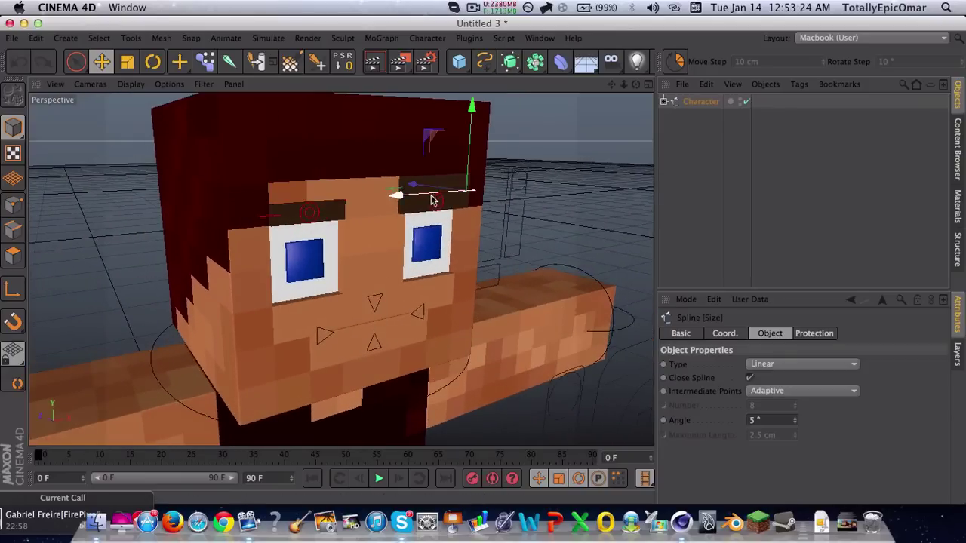
Step: Set the Character's Eyebrow color user data to dark brown with RGB 64, 29, 0
{"action": "left_click", "coordinate": [571, 164]}
{"action": "left_click", "coordinate": [729, 99]}
{"action": "left_click", "coordinate": [716, 105]}
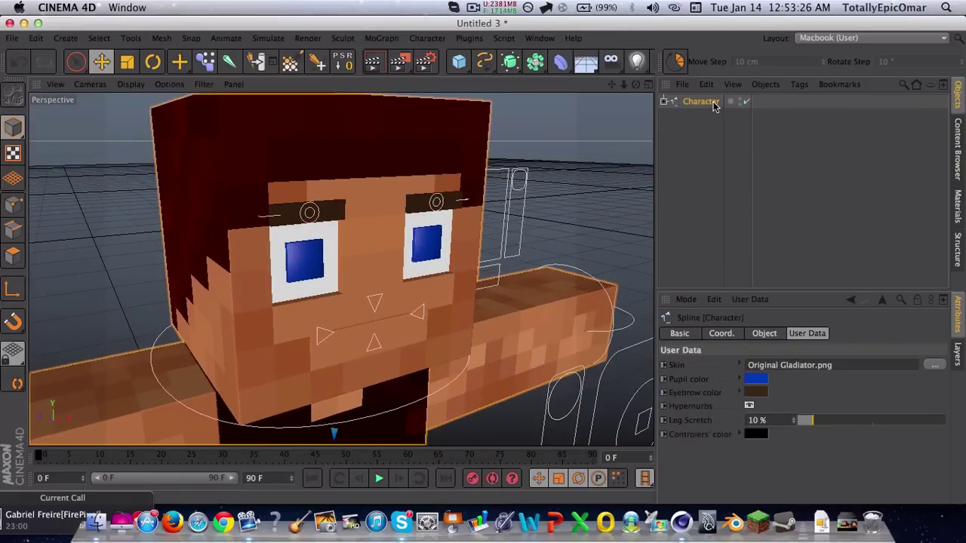
{"action": "left_click", "coordinate": [757, 393]}
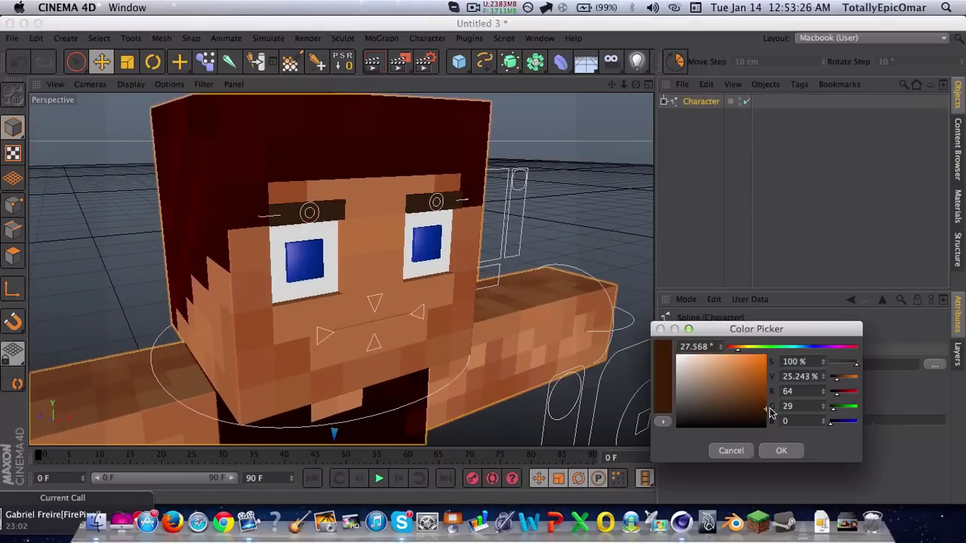
{"action": "left_click", "coordinate": [782, 450]}
{"action": "left_click", "coordinate": [462, 195]}
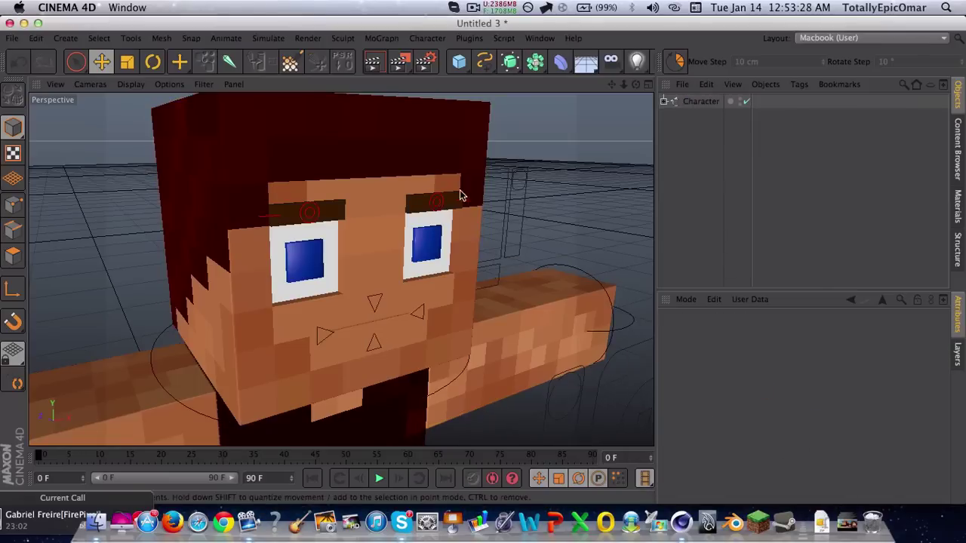
Step: Try enlarging the recoloured right eyebrow by raising its Size controller, and undo the move
{"action": "left_click", "coordinate": [262, 217]}
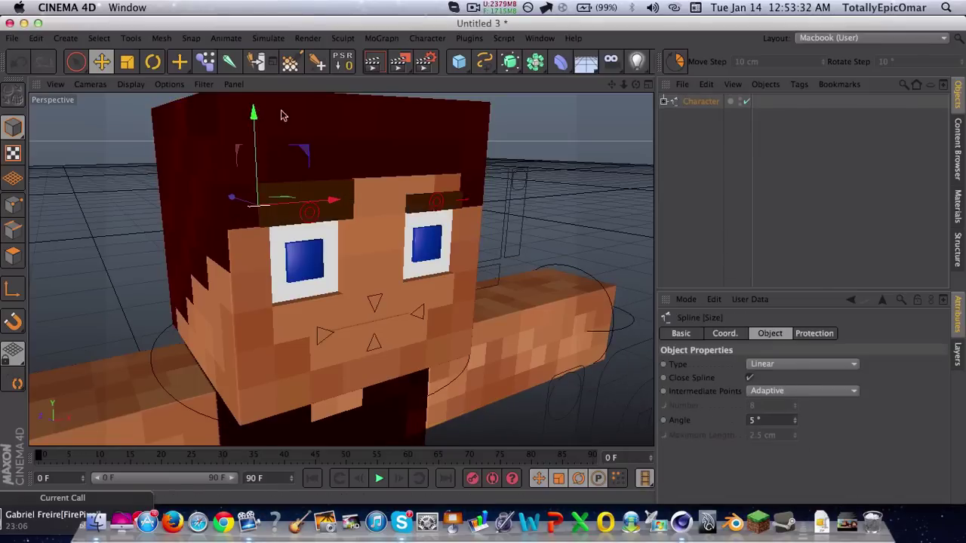
{"action": "left_click", "coordinate": [613, 123]}
{"action": "key", "text": "super+z"}
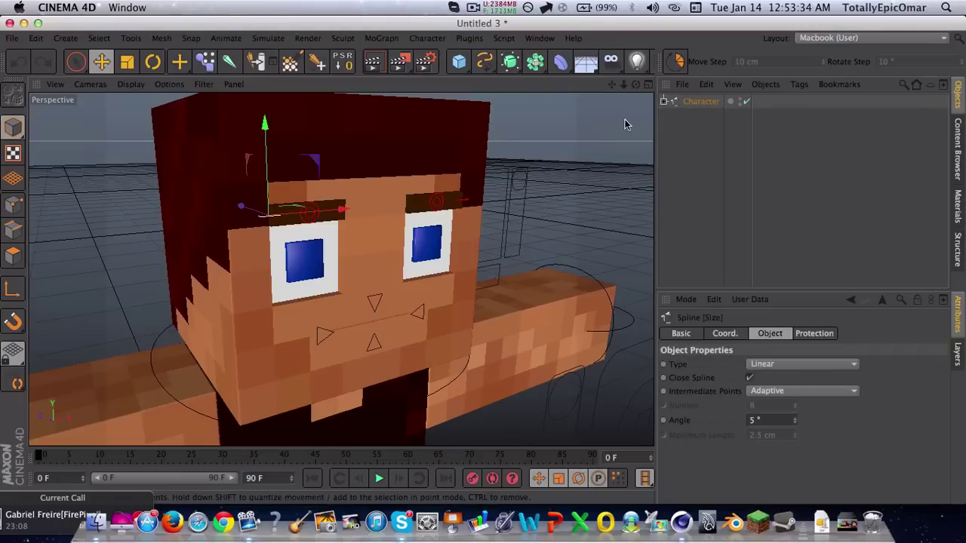
Step: Try shifting the whole right eyebrow across the face with the outer REyebrow controller
{"action": "scroll", "coordinate": [313, 205], "scroll_direction": "up", "scroll_amount": 5}
{"action": "left_click", "coordinate": [320, 221]}
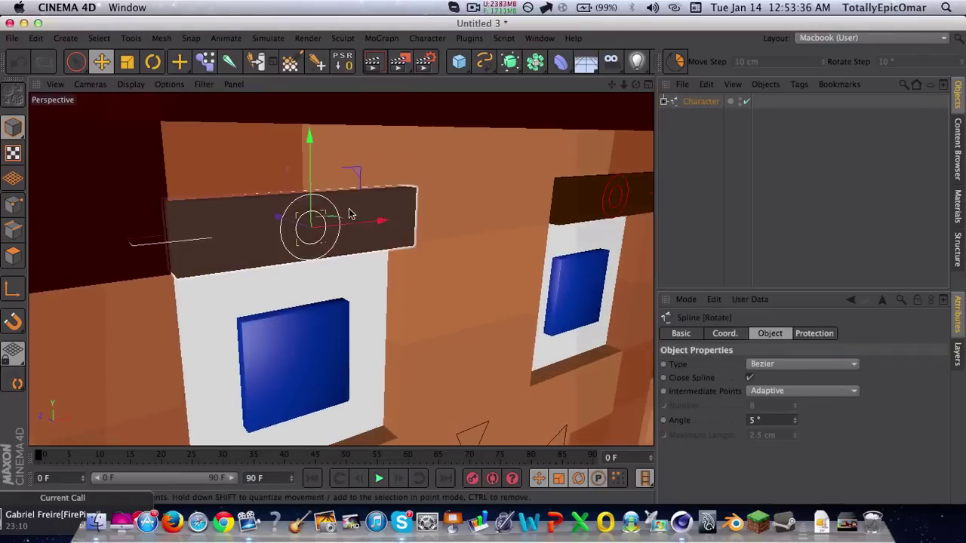
{"action": "left_click", "coordinate": [353, 209]}
{"action": "left_click", "coordinate": [338, 211]}
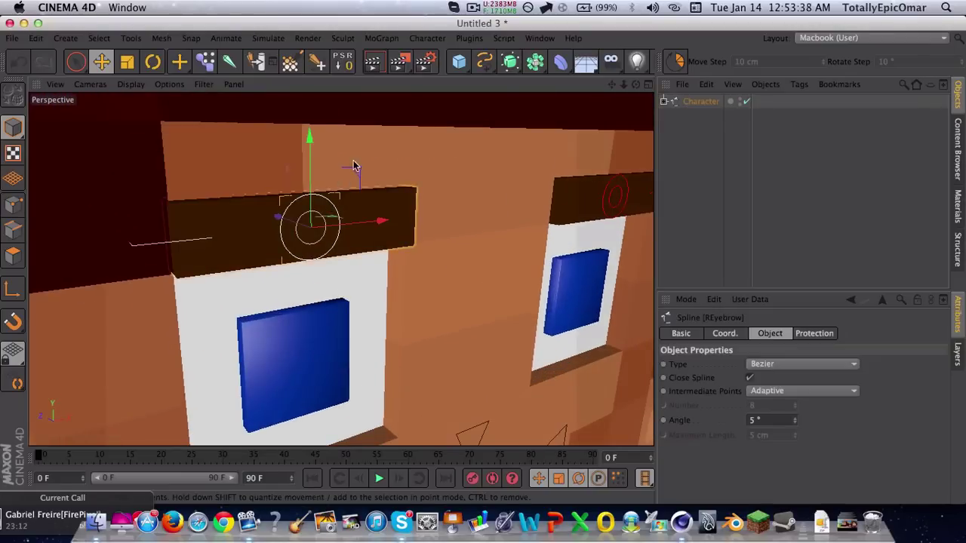
{"action": "left_click_drag", "start_coordinate": [355, 166], "coordinate": [482, 262]}
{"action": "scroll", "coordinate": [318, 153], "scroll_direction": "down", "scroll_amount": 5}
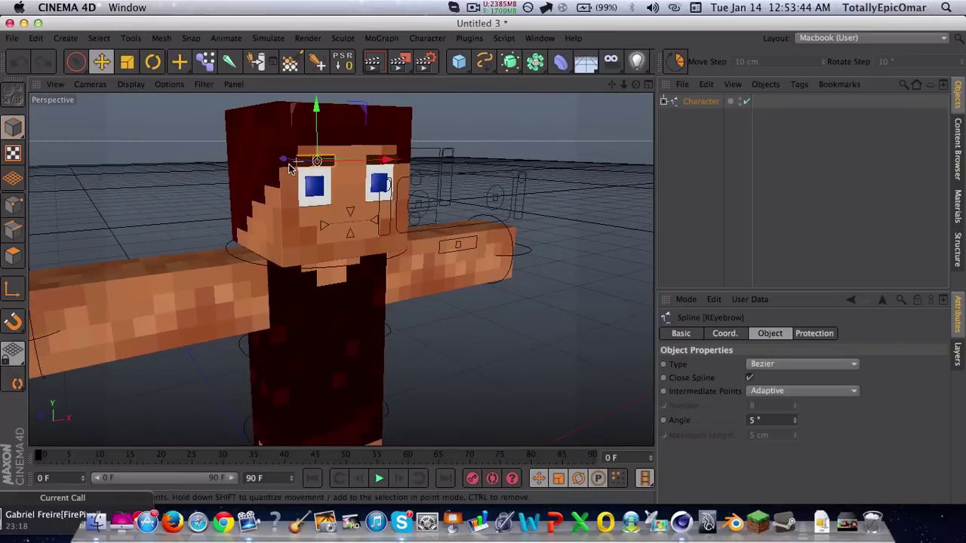
Step: Try removing the right eyebrow by moving the REyebrow controller away and by deleting it, undoing each change
{"action": "left_click", "coordinate": [289, 168]}
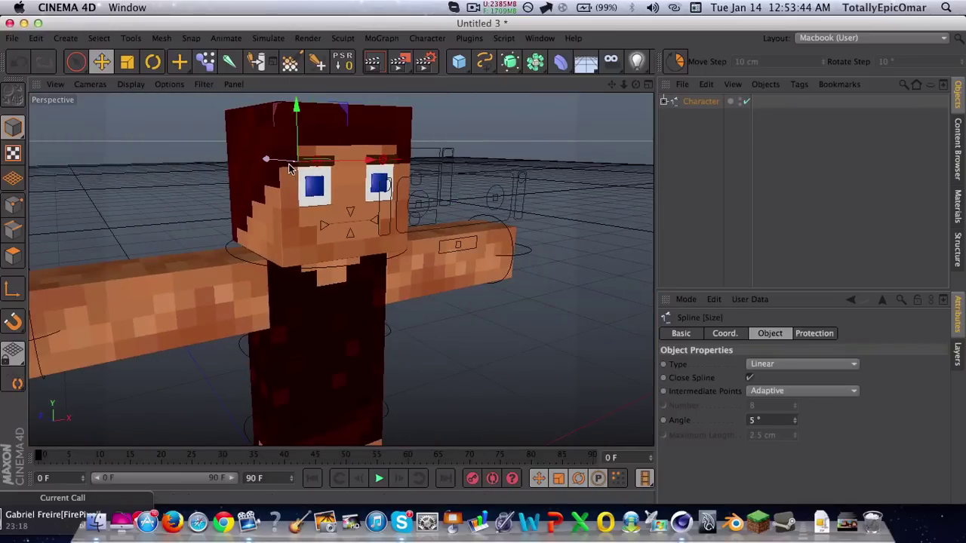
{"action": "left_click", "coordinate": [317, 154]}
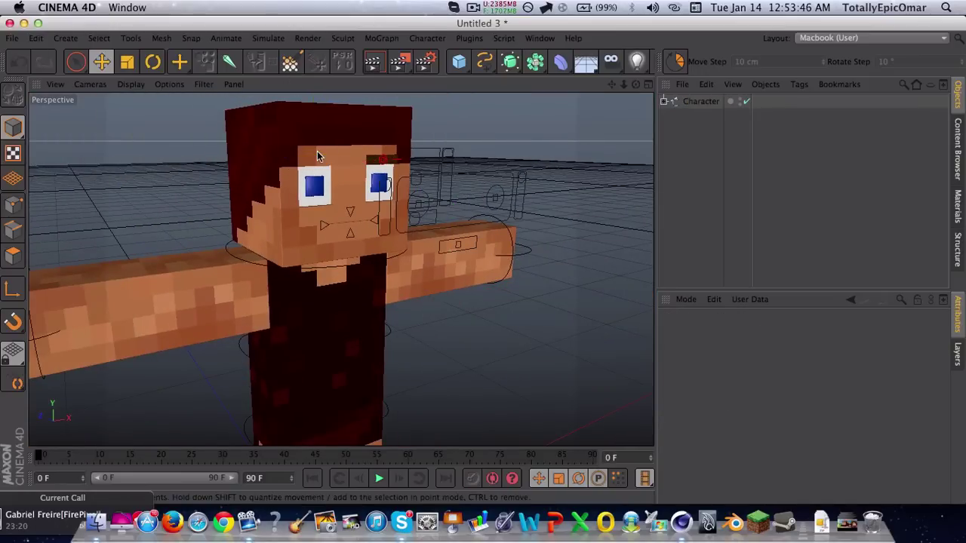
{"action": "scroll", "coordinate": [316, 151], "scroll_direction": "up", "scroll_amount": 2}
{"action": "scroll", "coordinate": [317, 151], "scroll_direction": "up", "scroll_amount": 2}
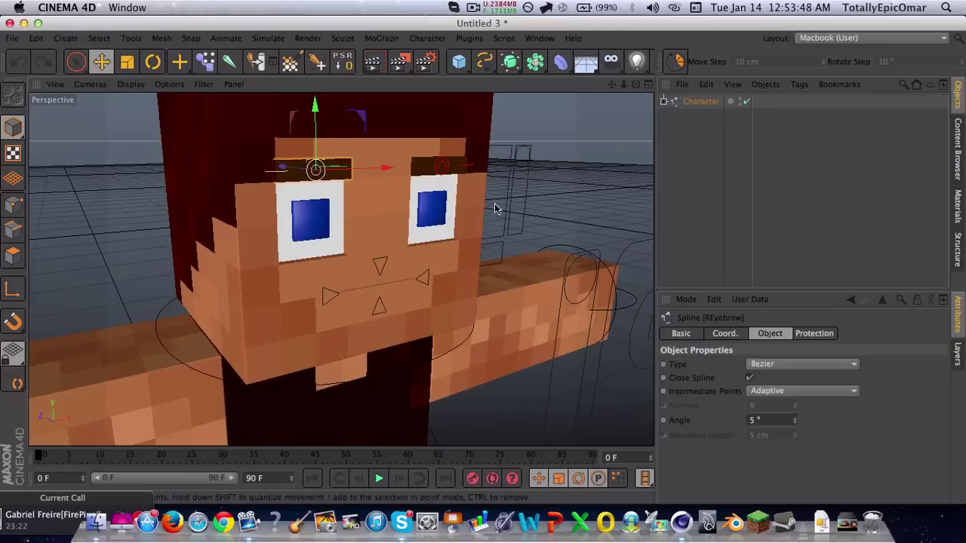
{"action": "left_click_drag", "start_coordinate": [390, 175], "coordinate": [87, 246]}
{"action": "key", "text": "super+z"}
{"action": "key", "text": "Delete"}
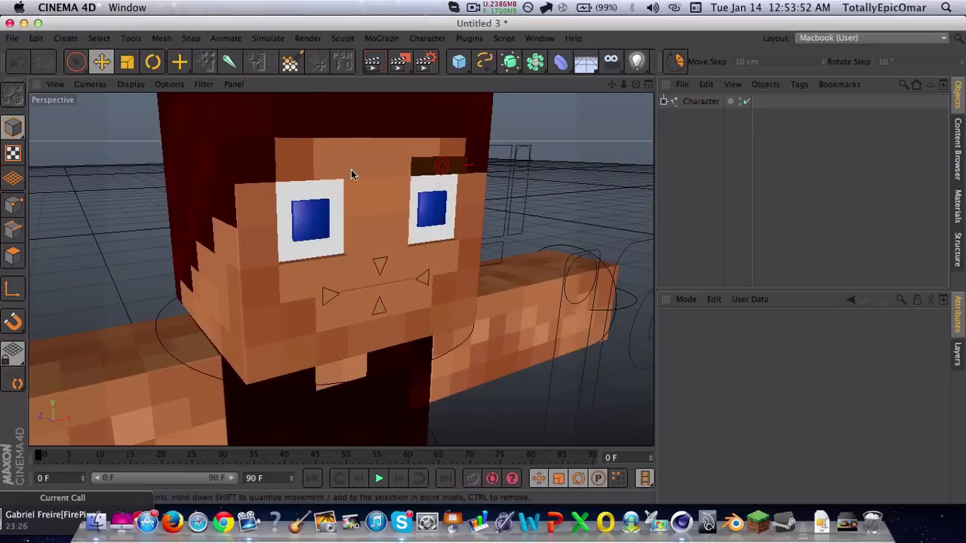
{"action": "key", "text": "super+z"}
{"action": "scroll", "coordinate": [453, 158], "scroll_direction": "up", "scroll_amount": 3}
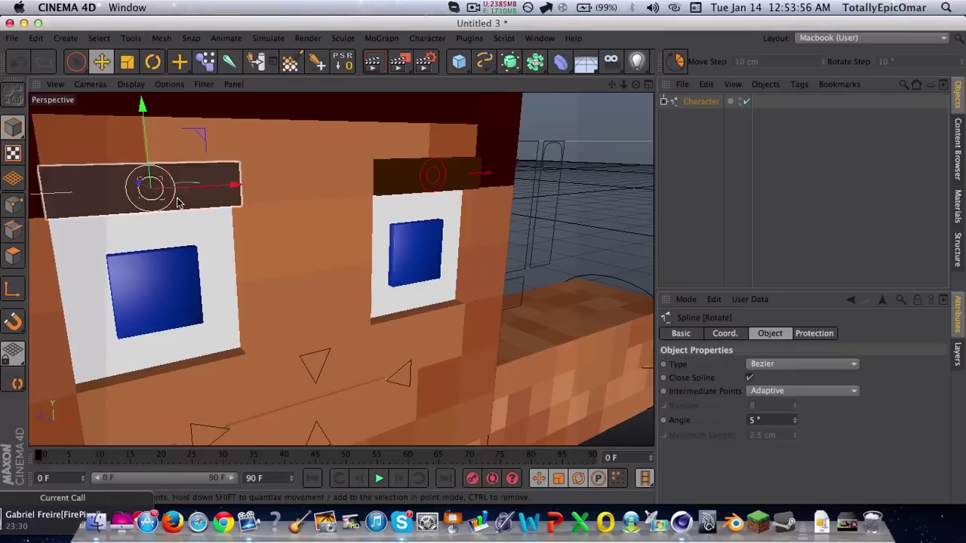
{"action": "key", "text": "r"}
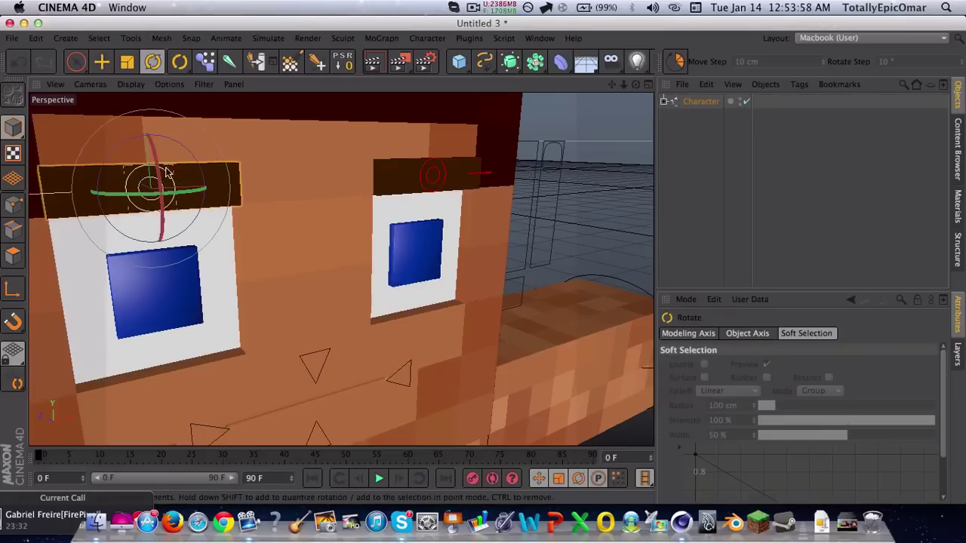
{"action": "key", "text": "e"}
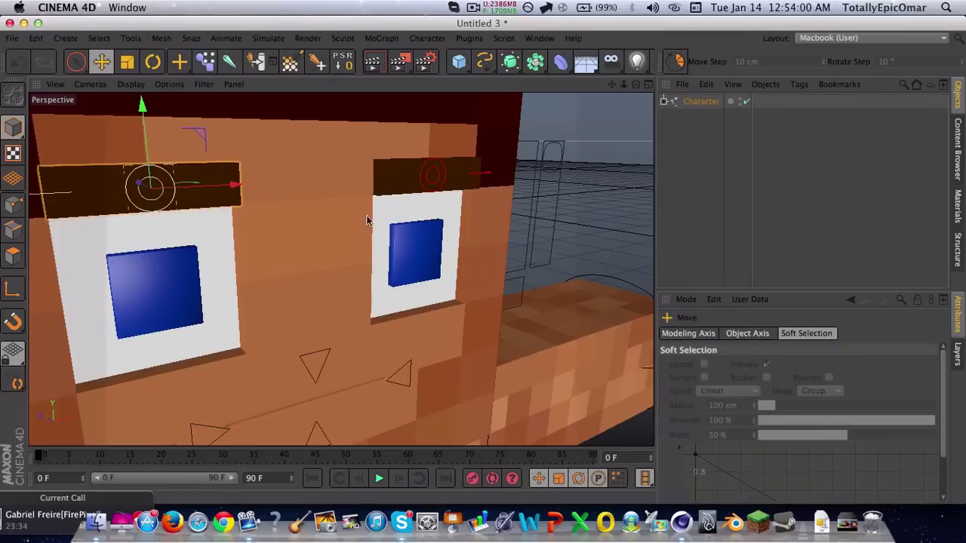
{"action": "scroll", "coordinate": [433, 259], "scroll_direction": "down", "scroll_amount": 5}
{"action": "scroll", "coordinate": [232, 225], "scroll_direction": "up", "scroll_amount": 5}
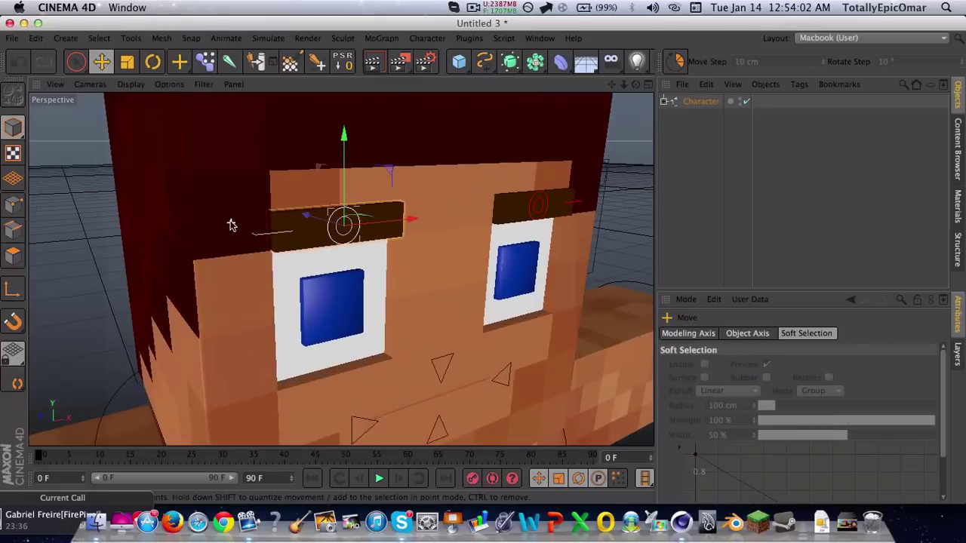
Step: Try tilting the right eyebrow by moving its inner Rotate controller up, down and sideways
{"action": "scroll", "coordinate": [346, 238], "scroll_direction": "up", "scroll_amount": 3}
{"action": "left_click", "coordinate": [355, 220]}
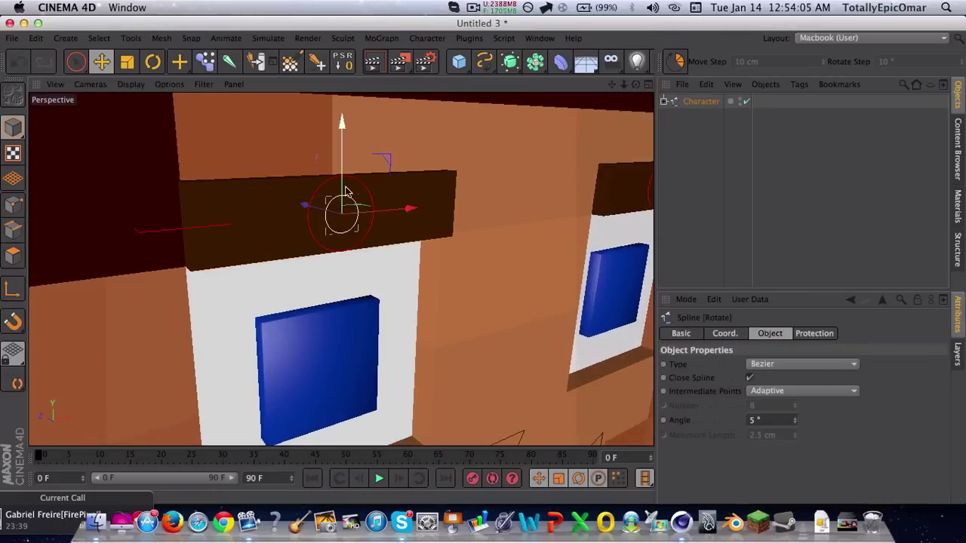
{"action": "scroll", "coordinate": [339, 222], "scroll_direction": "up", "scroll_amount": 3}
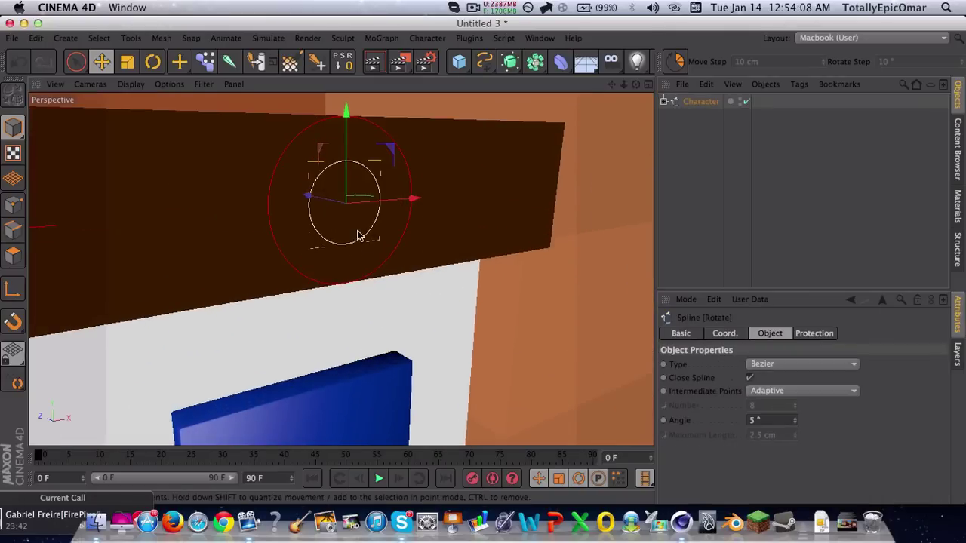
{"action": "scroll", "coordinate": [359, 235], "scroll_direction": "down", "scroll_amount": 3}
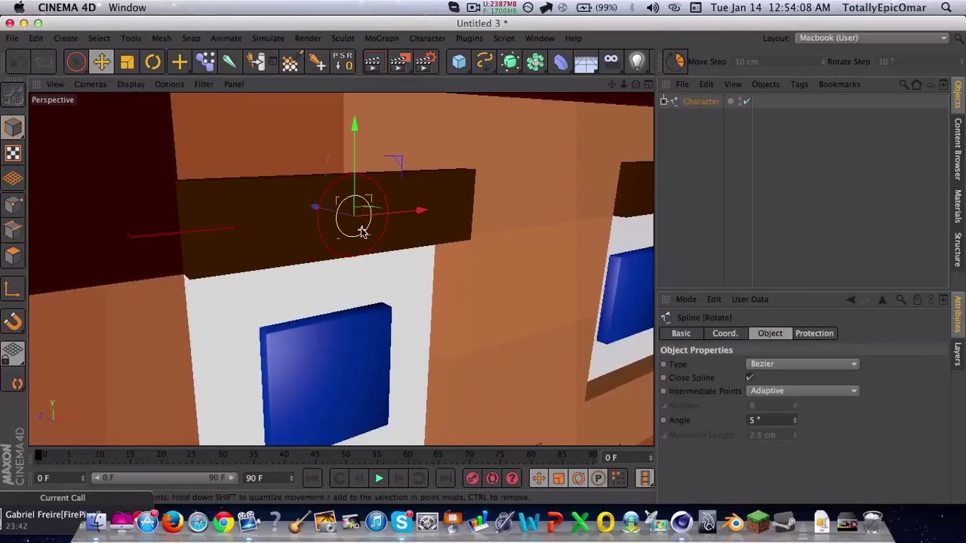
{"action": "left_click_drag", "start_coordinate": [365, 181], "coordinate": [346, 306]}
{"action": "scroll", "coordinate": [347, 249], "scroll_direction": "down", "scroll_amount": 5}
{"action": "left_click_drag", "start_coordinate": [350, 190], "coordinate": [354, 97]}
{"action": "left_click_drag", "start_coordinate": [351, 220], "coordinate": [414, 233]}
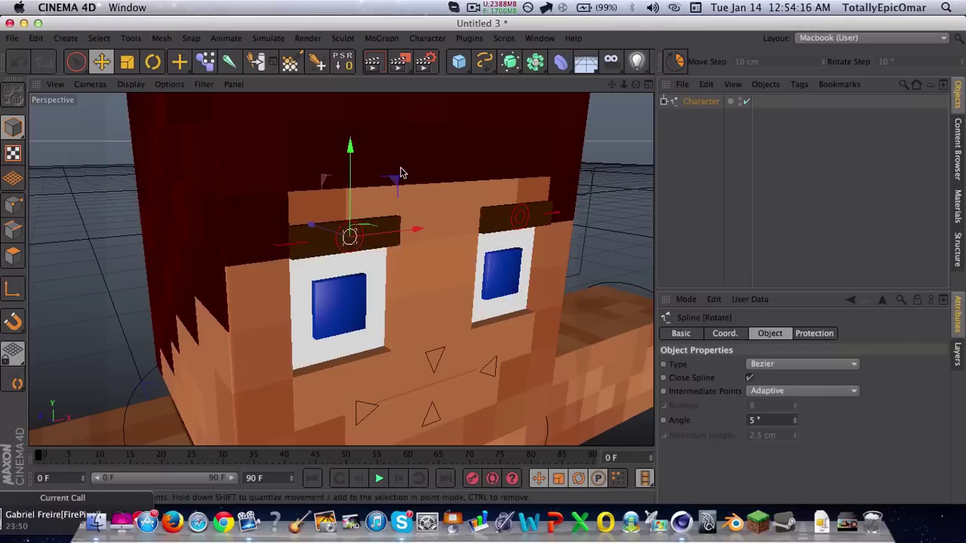
{"action": "left_click_drag", "start_coordinate": [354, 216], "coordinate": [400, 264], "text": "alt"}
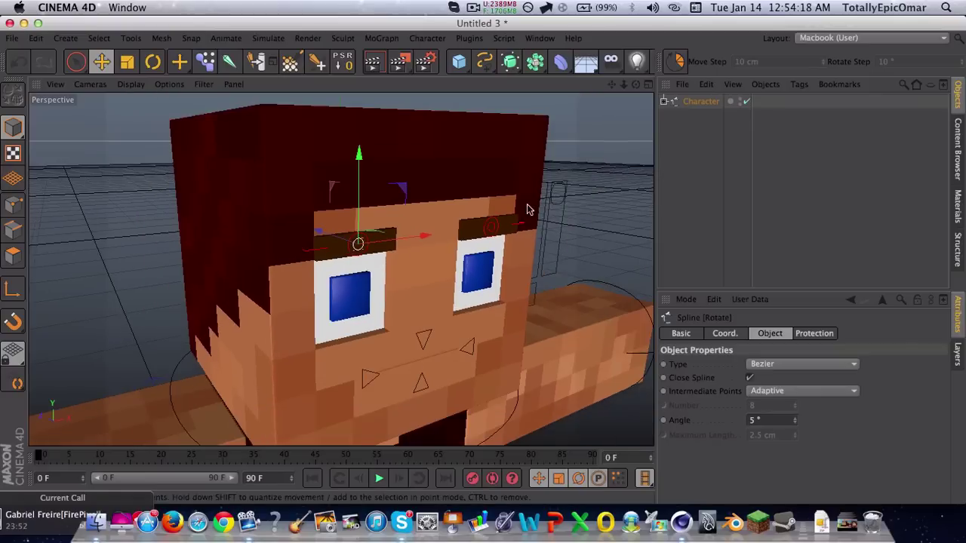
Step: Try raising the left eyebrow with the LEyebrow controller, and undo the move
{"action": "left_click", "coordinate": [496, 228]}
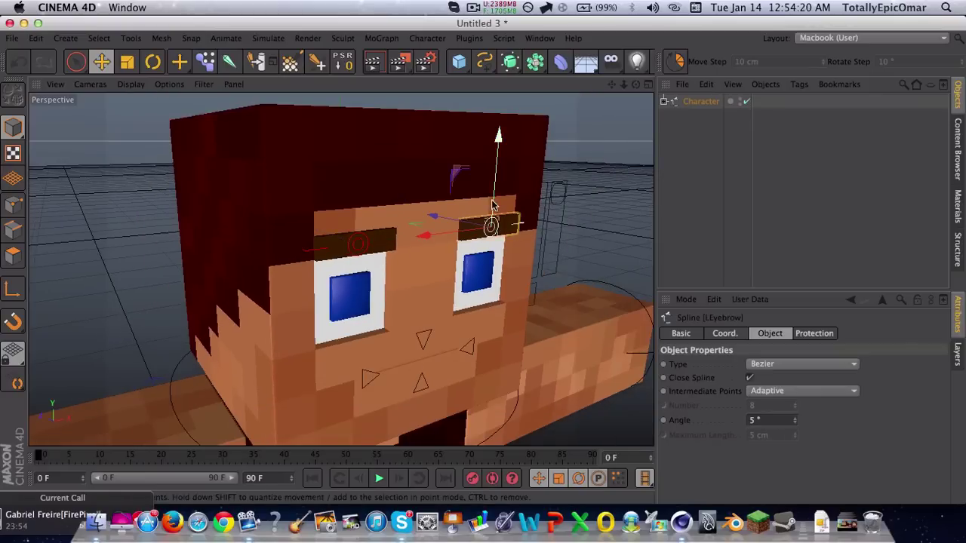
{"action": "left_click_drag", "start_coordinate": [492, 204], "coordinate": [500, 111]}
{"action": "key", "text": "super+z"}
Step: Spread both legs into a stride with the LLeg Goal and RLeg Goal controllers, and set the Character's Leg Stretch to 100%
{"action": "scroll", "coordinate": [499, 112], "scroll_direction": "down", "scroll_amount": 5}
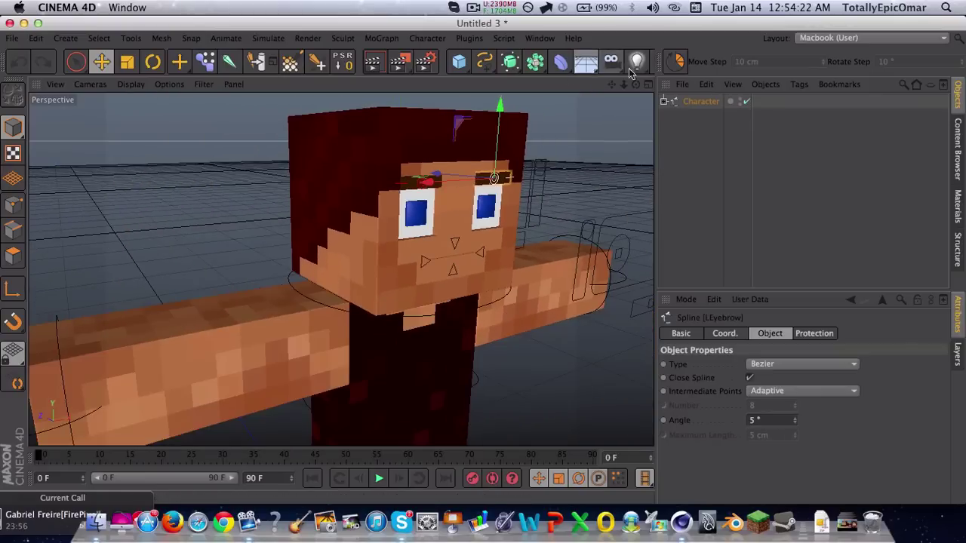
{"action": "scroll", "coordinate": [490, 274], "scroll_direction": "down", "scroll_amount": 8}
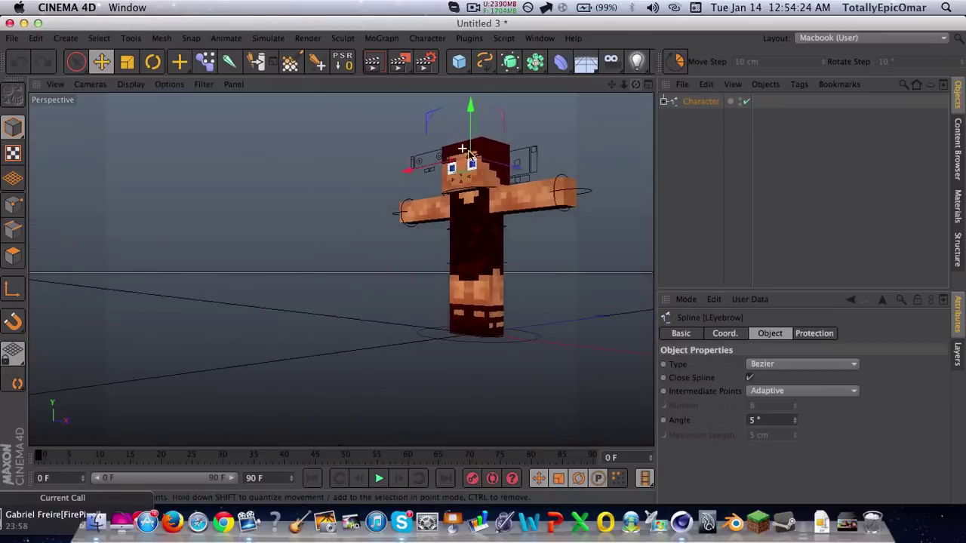
{"action": "scroll", "coordinate": [490, 276], "scroll_direction": "up", "scroll_amount": 10}
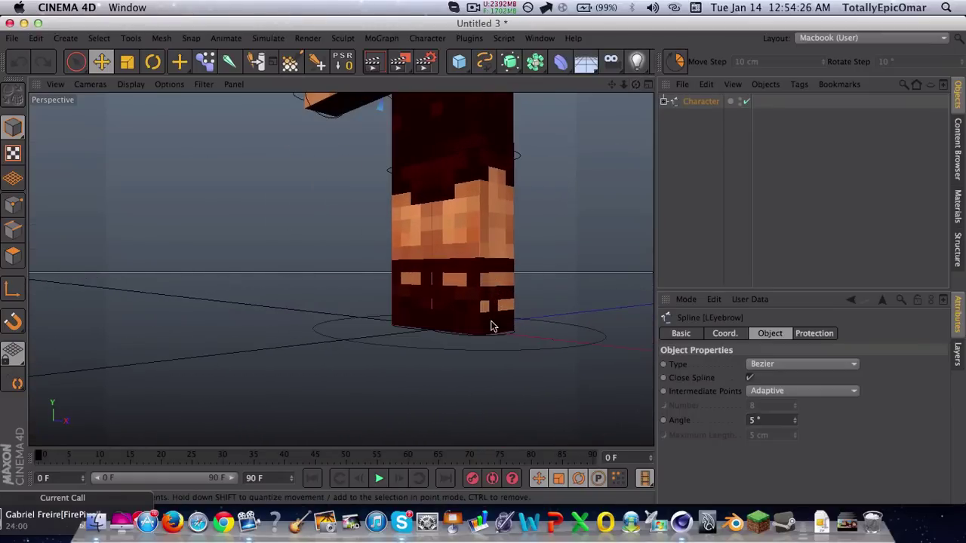
{"action": "left_click", "coordinate": [492, 326]}
{"action": "left_click_drag", "start_coordinate": [513, 305], "coordinate": [625, 250]}
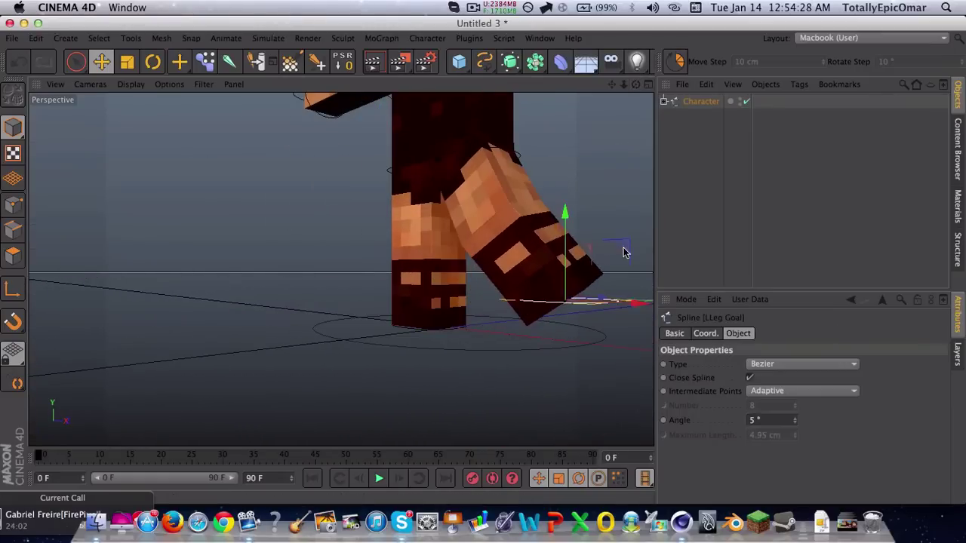
{"action": "left_click_drag", "start_coordinate": [462, 283], "coordinate": [315, 198]}
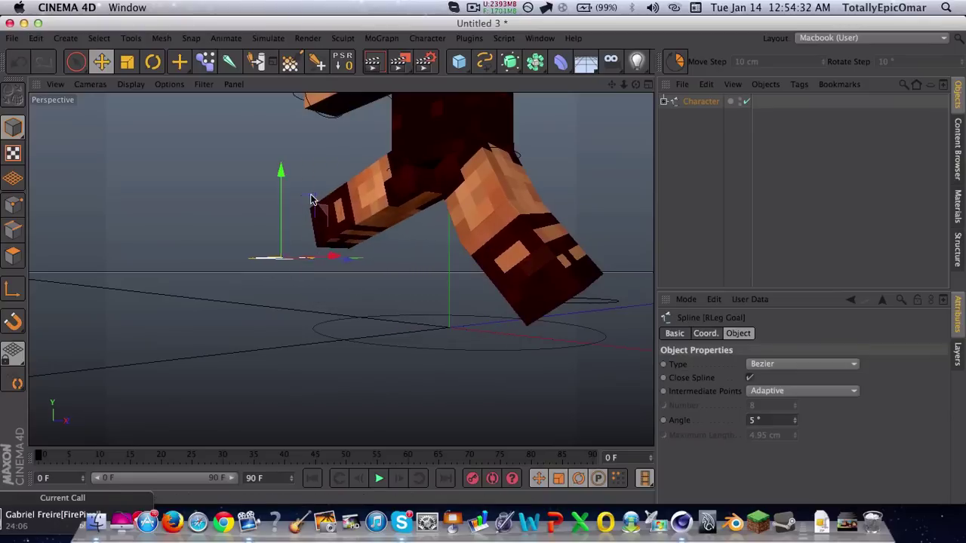
{"action": "left_click", "coordinate": [701, 101]}
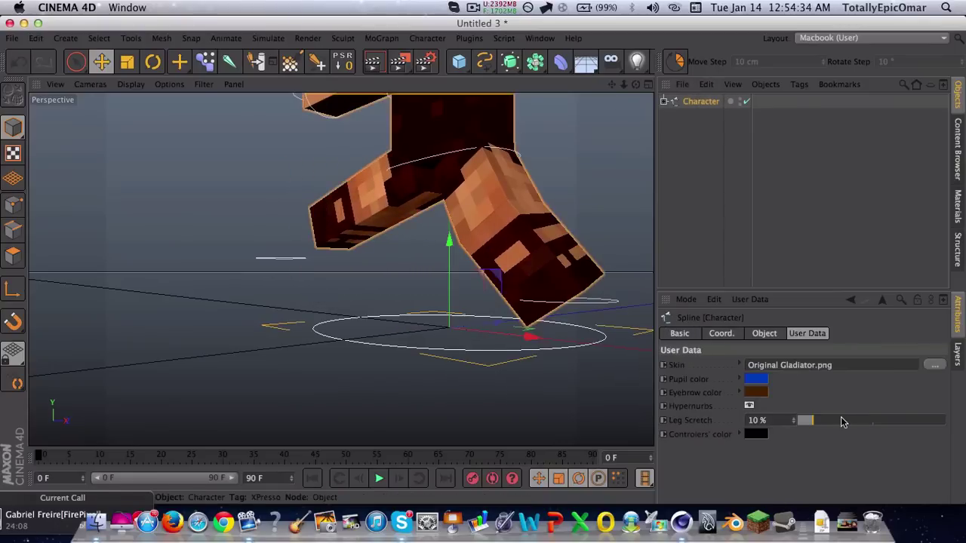
{"action": "left_click_drag", "start_coordinate": [842, 423], "coordinate": [946, 421]}
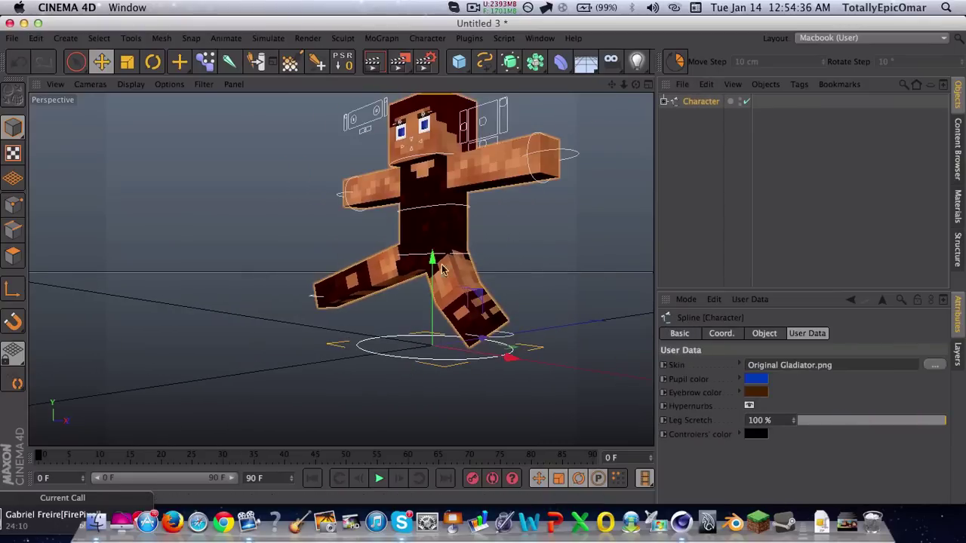
Step: Bend the torso with its chest controller and tilt the head sideways using the Rotate tool
{"action": "left_click", "coordinate": [453, 215]}
{"action": "key", "text": "r"}
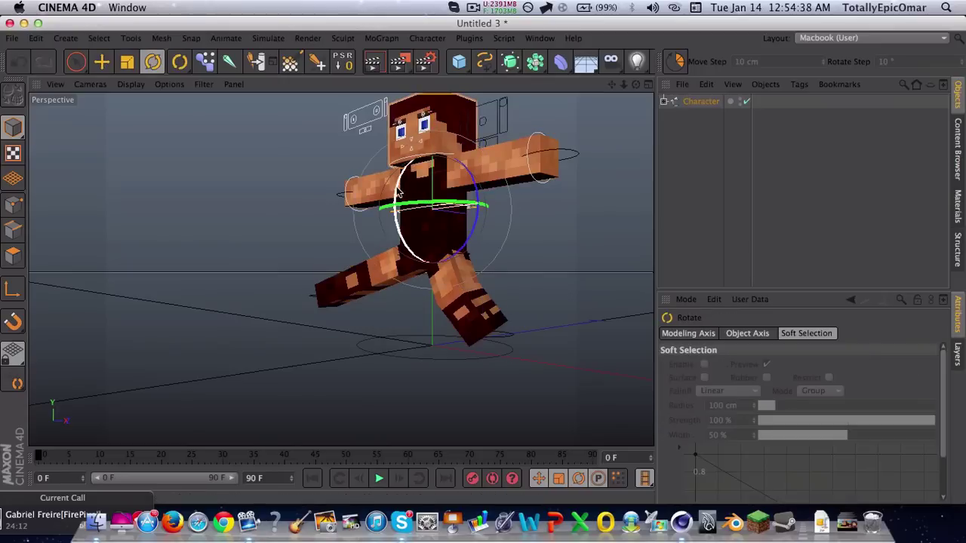
{"action": "left_click_drag", "start_coordinate": [398, 192], "coordinate": [449, 204]}
{"action": "left_click", "coordinate": [419, 158]}
{"action": "left_click_drag", "start_coordinate": [485, 176], "coordinate": [593, 160]}
Step: Lower the left arm beside the body by moving its goal controller down and inward
{"action": "key", "text": "e"}
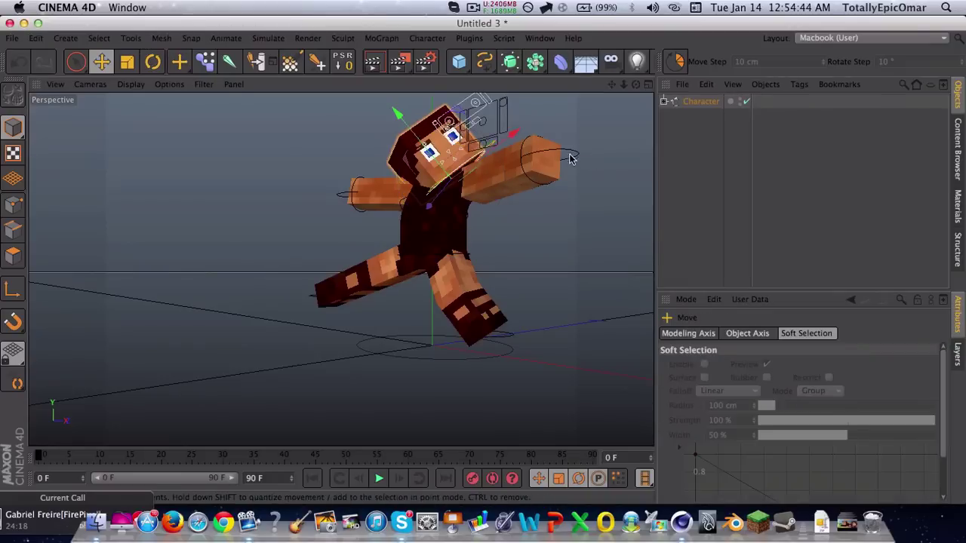
{"action": "left_click", "coordinate": [570, 155]}
{"action": "left_click_drag", "start_coordinate": [567, 123], "coordinate": [500, 276]}
{"action": "key", "text": "r"}
{"action": "key", "text": "e"}
Step: Bend the right arm in toward the body with the RArm Goal controller and rotate the right wrist
{"action": "left_click", "coordinate": [355, 191]}
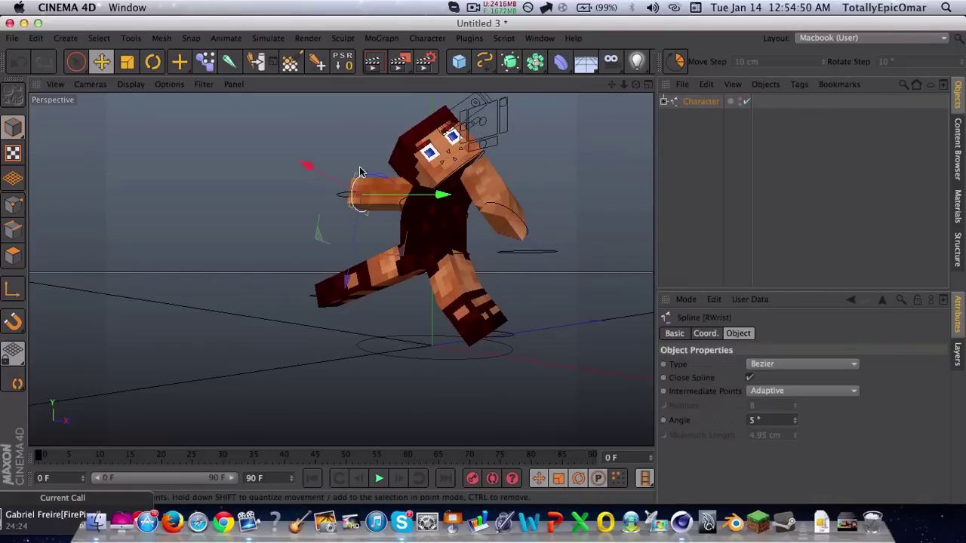
{"action": "left_click_drag", "start_coordinate": [320, 238], "coordinate": [407, 237]}
{"action": "left_click_drag", "start_coordinate": [391, 131], "coordinate": [408, 155]}
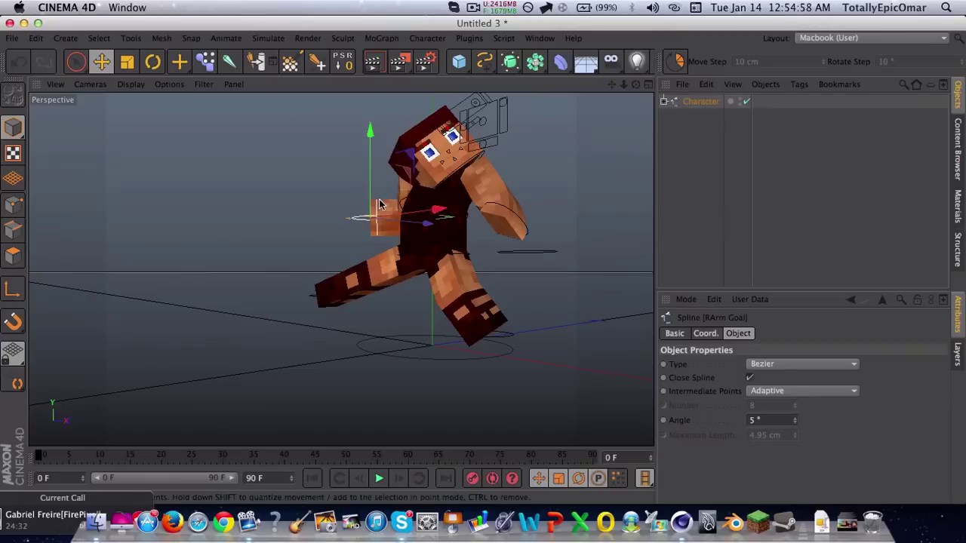
{"action": "key", "text": "r"}
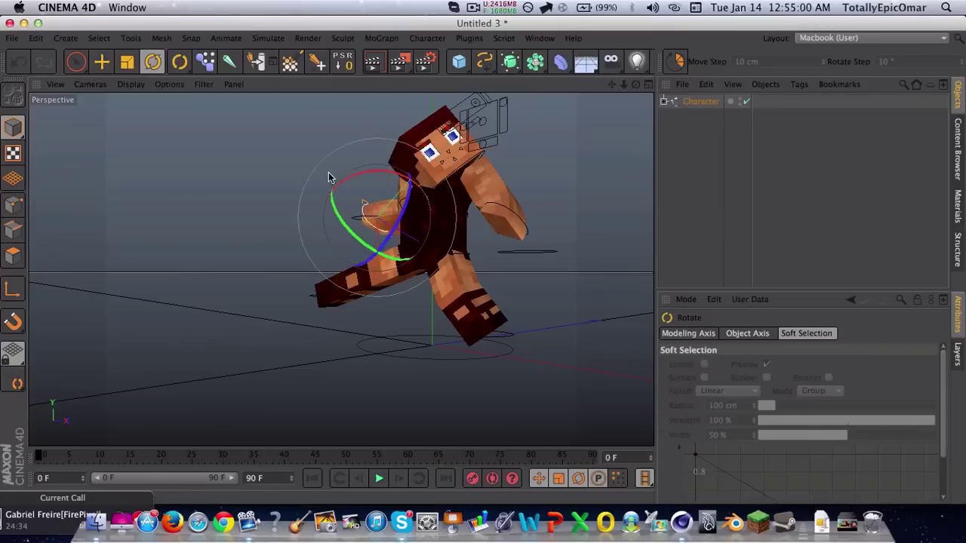
{"action": "key", "text": "e"}
Step: Try turning the tilted head about its vertical axis, and undo the rotation
{"action": "scroll", "coordinate": [433, 107], "scroll_direction": "up", "scroll_amount": 10}
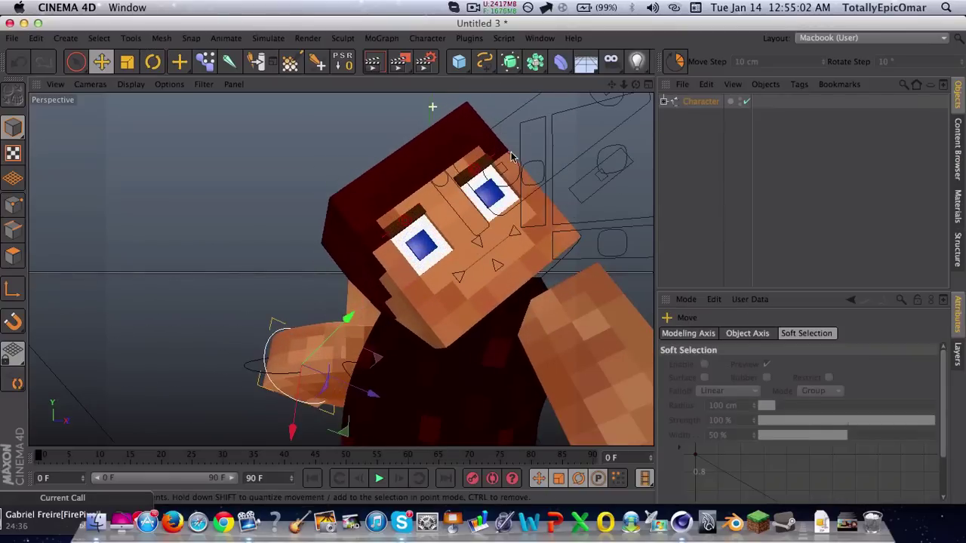
{"action": "left_click", "coordinate": [507, 176]}
{"action": "left_click_drag", "start_coordinate": [507, 176], "coordinate": [443, 201], "text": "alt"}
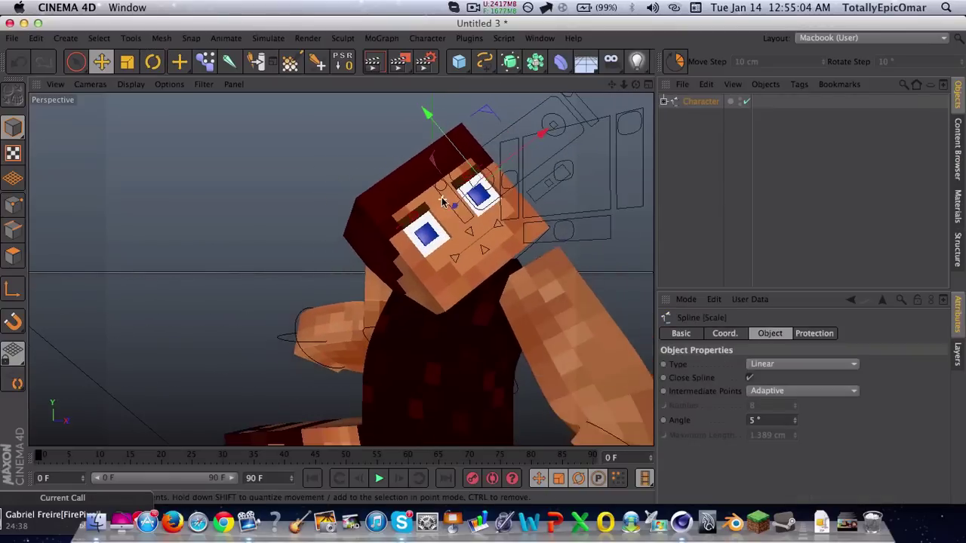
{"action": "left_click", "coordinate": [444, 312]}
{"action": "key", "text": "r"}
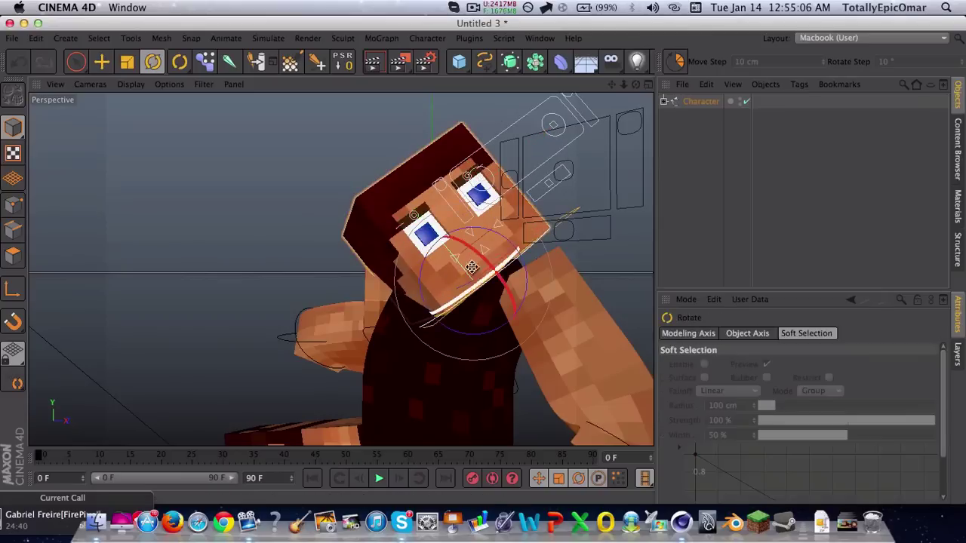
{"action": "left_click_drag", "start_coordinate": [466, 316], "coordinate": [555, 305]}
{"action": "key", "text": "super+z"}
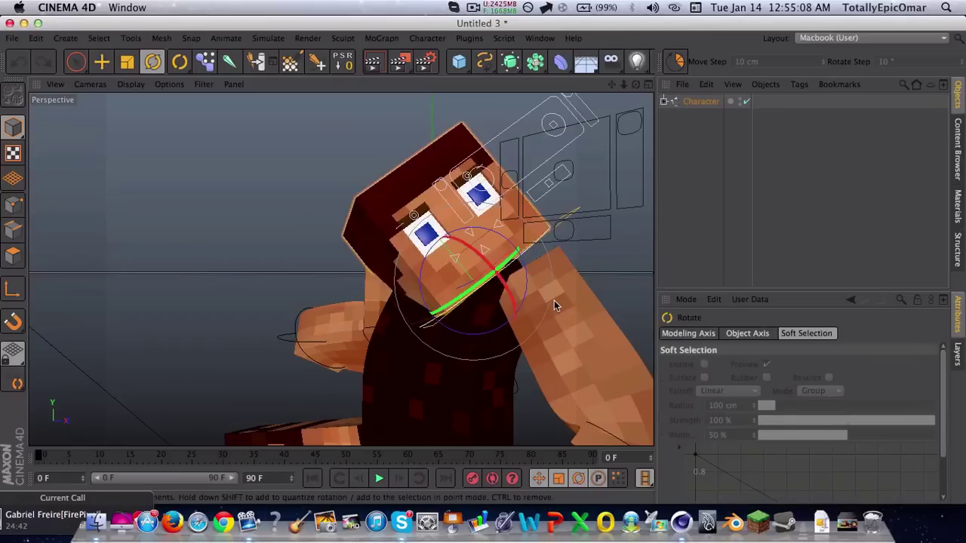
{"action": "key", "text": "e"}
Step: Enlarge the right pupil with its Scale controller and shift it toward the nose with the RPupil controller
{"action": "left_click", "coordinate": [477, 181]}
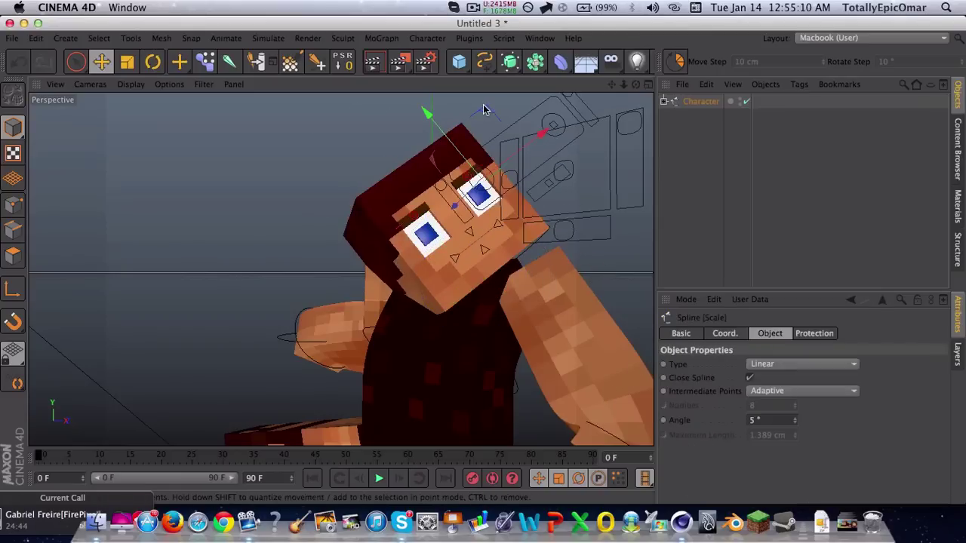
{"action": "mouse_move", "coordinate": [485, 109]}
{"action": "left_mouse_down"}
{"action": "mouse_move", "coordinate": [478, 282]}
{"action": "mouse_move", "coordinate": [483, 104]}
{"action": "left_mouse_up"}
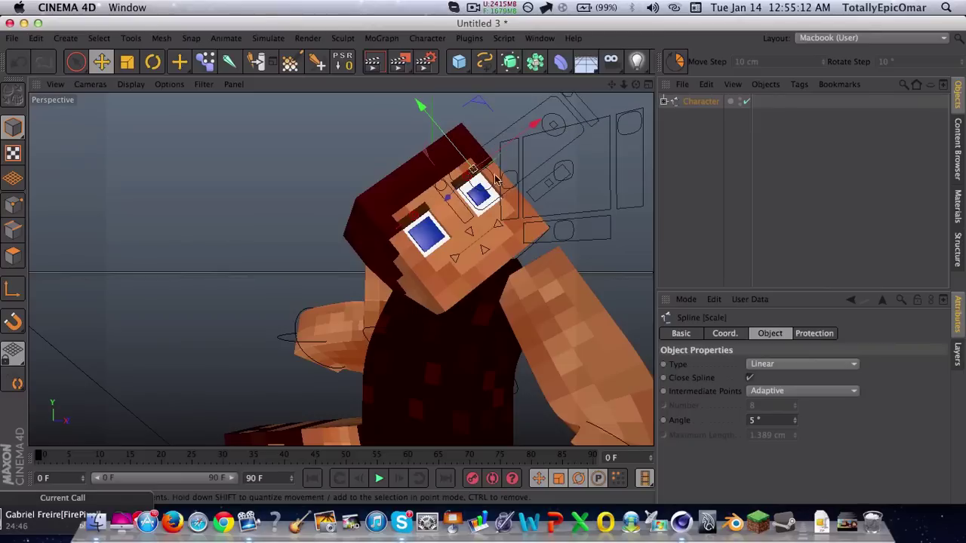
{"action": "left_click", "coordinate": [492, 172]}
{"action": "left_click_drag", "start_coordinate": [540, 130], "coordinate": [551, 121]}
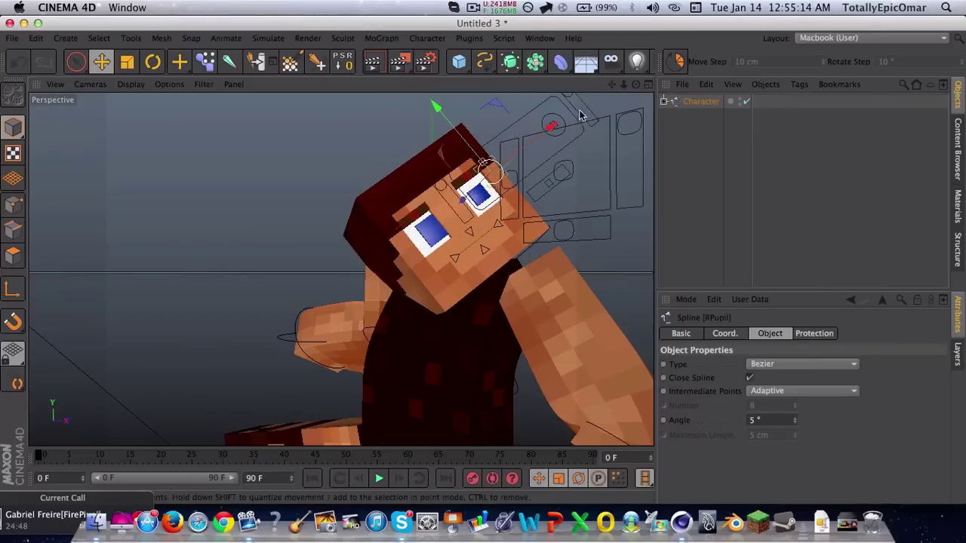
Step: Shrink the left pupil with its Scale controller and shift it toward the outer side of the eye with LPupil
{"action": "left_click", "coordinate": [554, 125]}
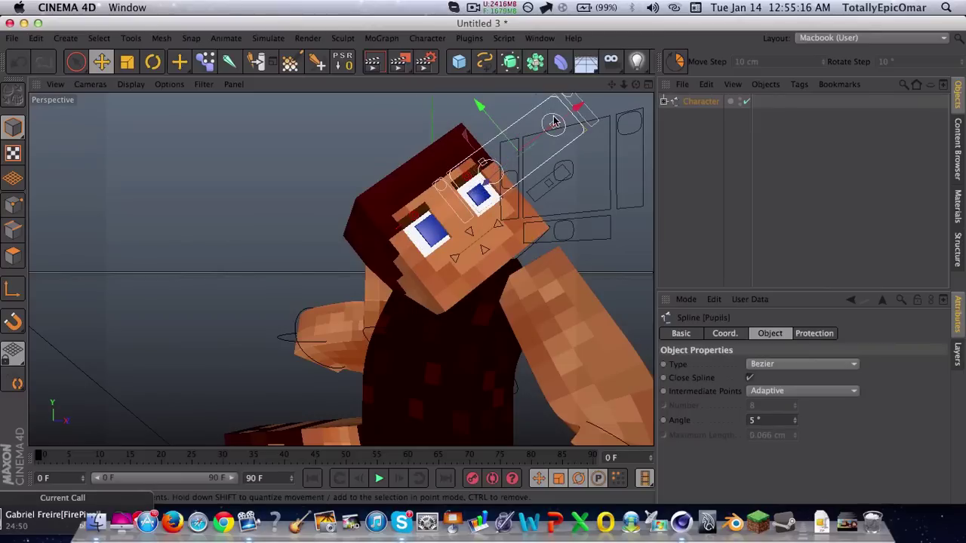
{"action": "left_click", "coordinate": [554, 125]}
{"action": "left_click_drag", "start_coordinate": [552, 122], "coordinate": [627, 188]}
{"action": "left_click", "coordinate": [564, 120]}
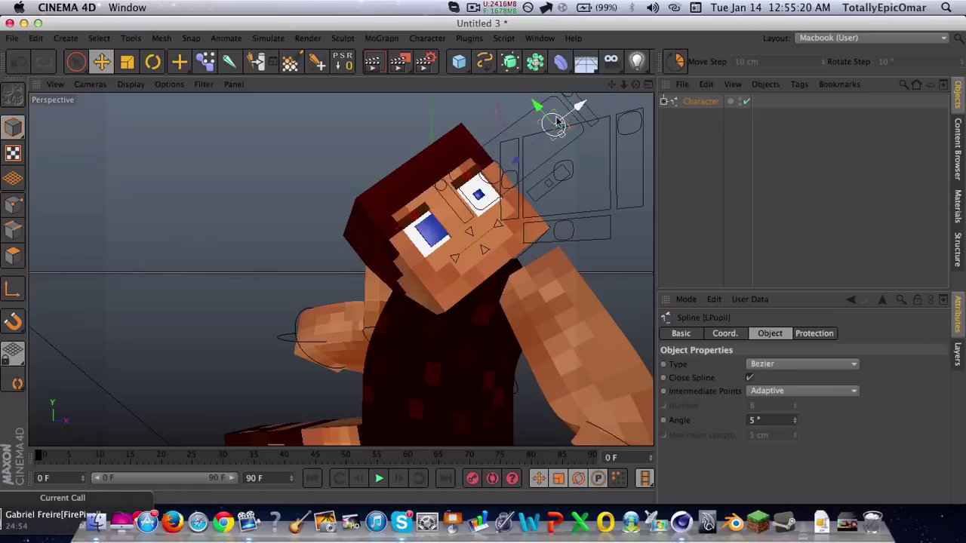
{"action": "left_click_drag", "start_coordinate": [556, 122], "coordinate": [567, 114]}
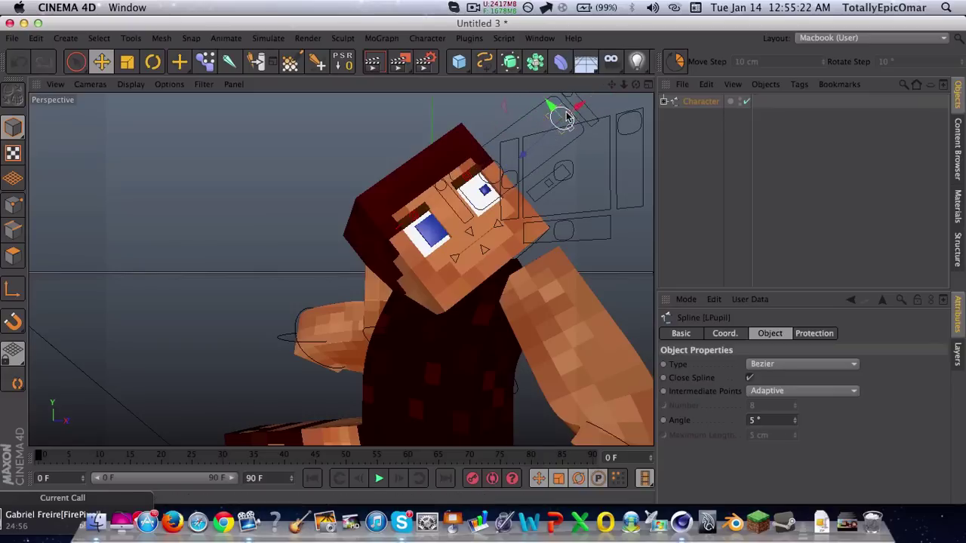
Step: Partly close both eyes by moving the REyelidC and LEyelidC controllers
{"action": "left_click", "coordinate": [442, 187]}
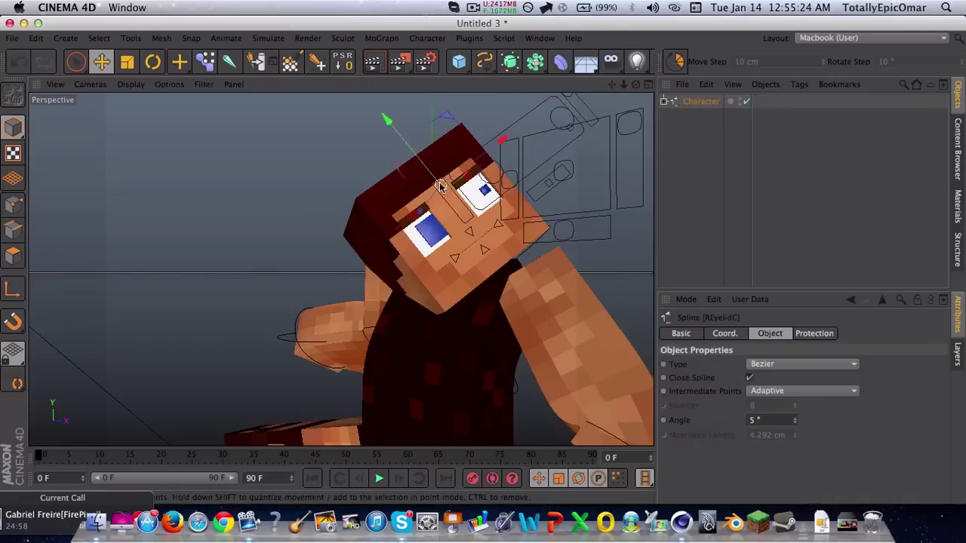
{"action": "left_click_drag", "start_coordinate": [436, 166], "coordinate": [445, 166]}
{"action": "left_click_drag", "start_coordinate": [475, 139], "coordinate": [565, 117], "text": "alt"}
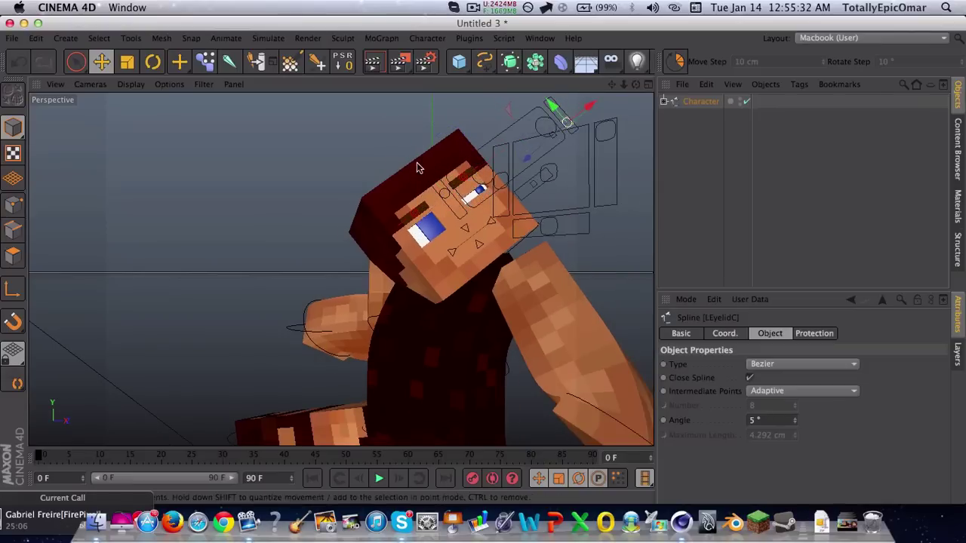
Step: Shift the left pupil toward the nose with the LPupil controller
{"action": "left_click", "coordinate": [547, 127]}
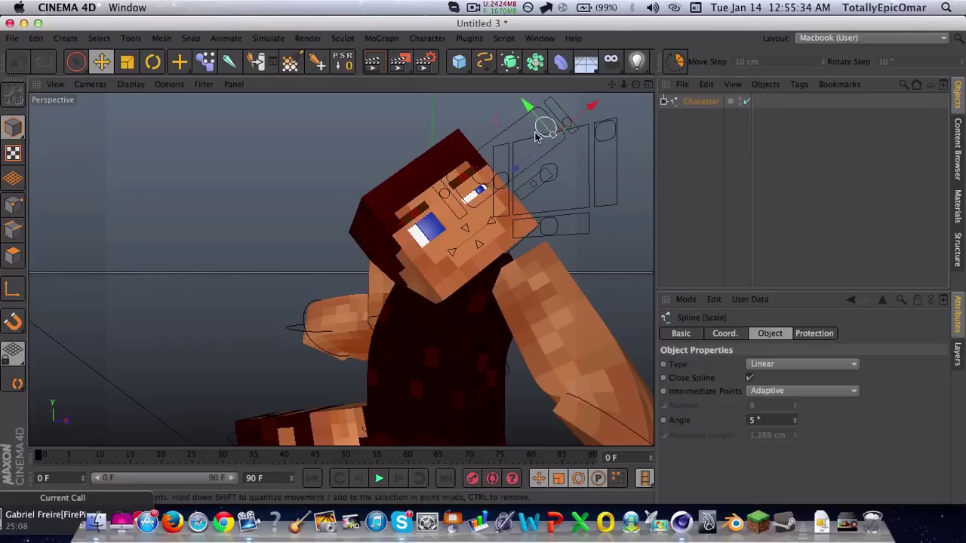
{"action": "left_click_drag", "start_coordinate": [550, 125], "coordinate": [464, 181]}
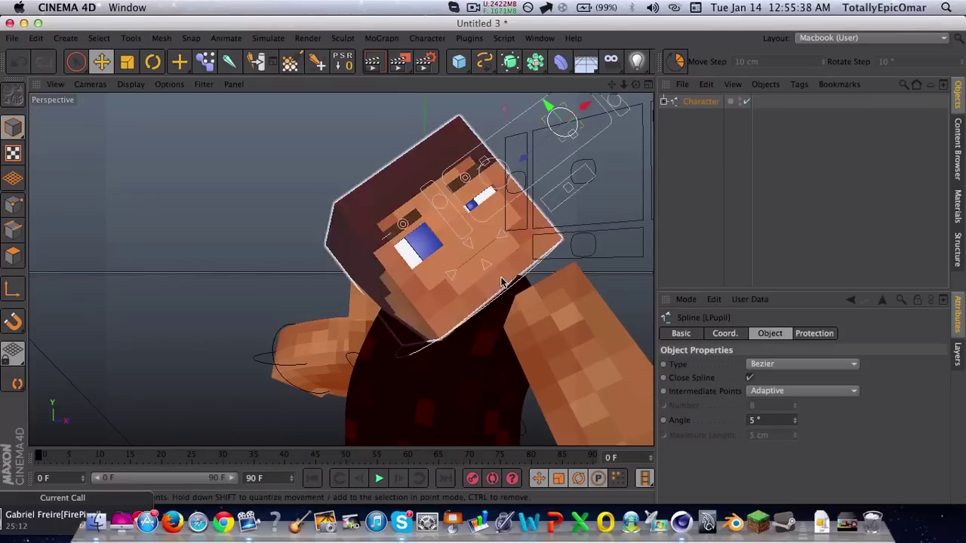
Step: Shape a slightly open, lopsided mouth toward the character's left cheek with the mouth corner and Bottom controllers
{"action": "left_click", "coordinate": [468, 260]}
{"action": "scroll", "coordinate": [467, 261], "scroll_direction": "up", "scroll_amount": 5}
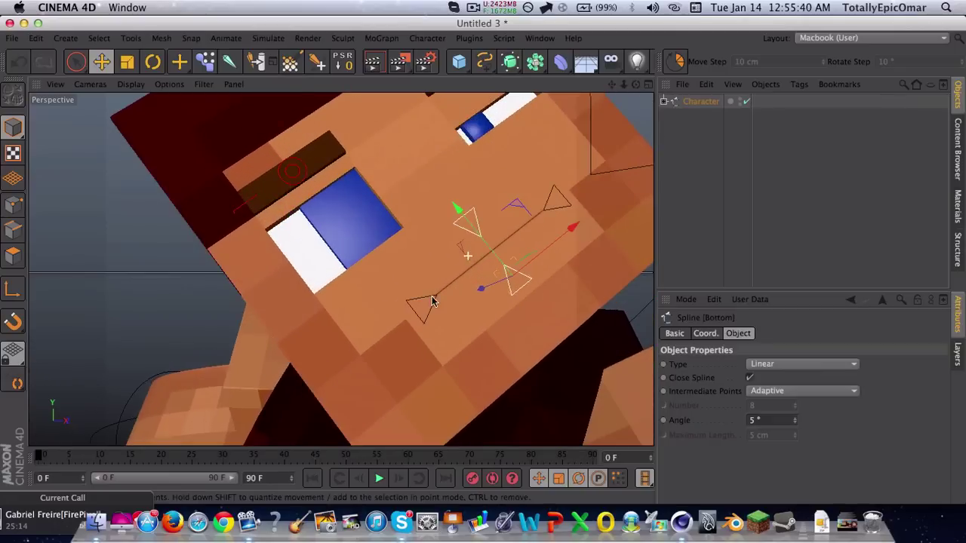
{"action": "left_click", "coordinate": [470, 265]}
{"action": "left_click", "coordinate": [468, 264], "text": "shift"}
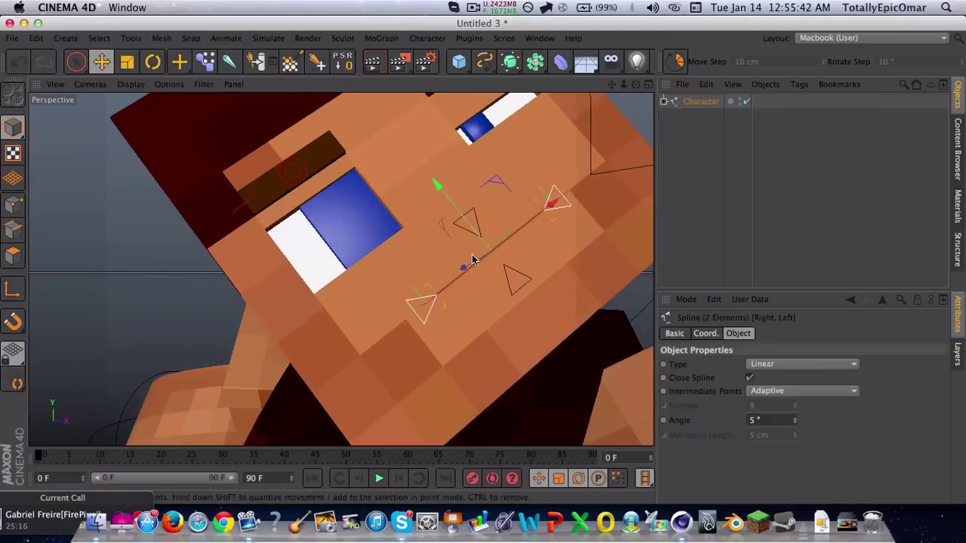
{"action": "left_click_drag", "start_coordinate": [468, 264], "coordinate": [570, 267]}
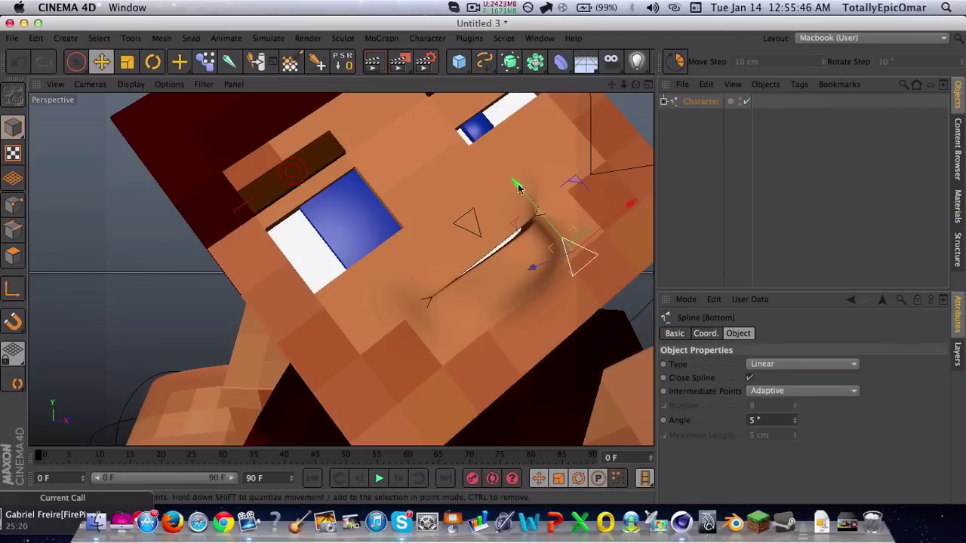
Step: Thicken the right eyebrow with its Size controller
{"action": "scroll", "coordinate": [475, 214], "scroll_direction": "down", "scroll_amount": 5}
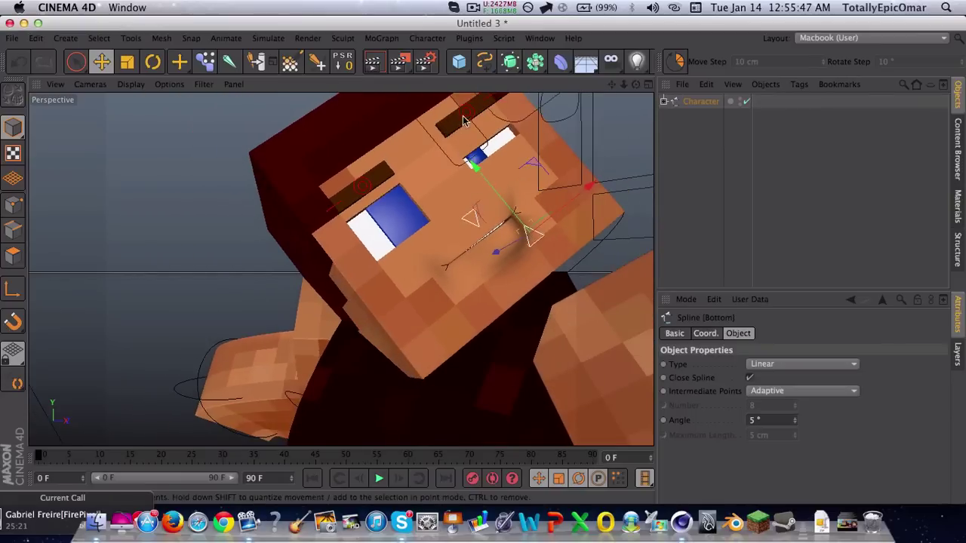
{"action": "left_click", "coordinate": [335, 205]}
{"action": "left_click_drag", "start_coordinate": [283, 142], "coordinate": [227, 145]}
{"action": "scroll", "coordinate": [516, 190], "scroll_direction": "down", "scroll_amount": 7}
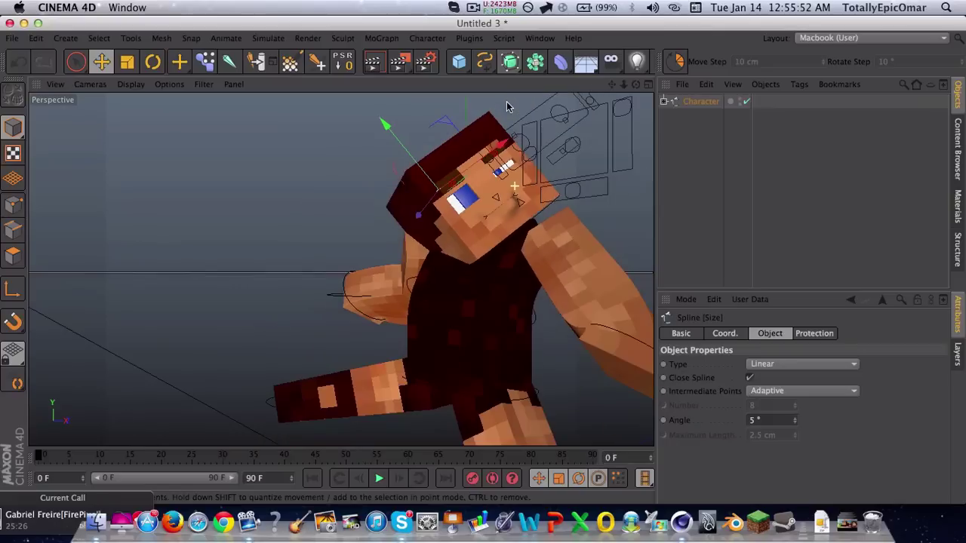
Step: Thicken the left eyebrow with its Size controller
{"action": "scroll", "coordinate": [507, 104], "scroll_direction": "up", "scroll_amount": 8}
{"action": "left_click", "coordinate": [505, 181]}
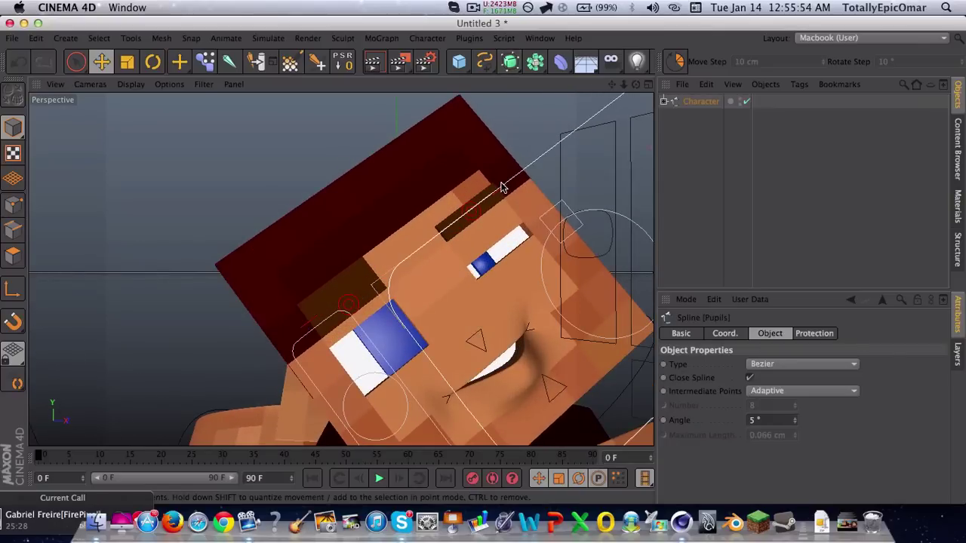
{"action": "scroll", "coordinate": [501, 187], "scroll_direction": "up", "scroll_amount": 3}
{"action": "left_click", "coordinate": [487, 183]}
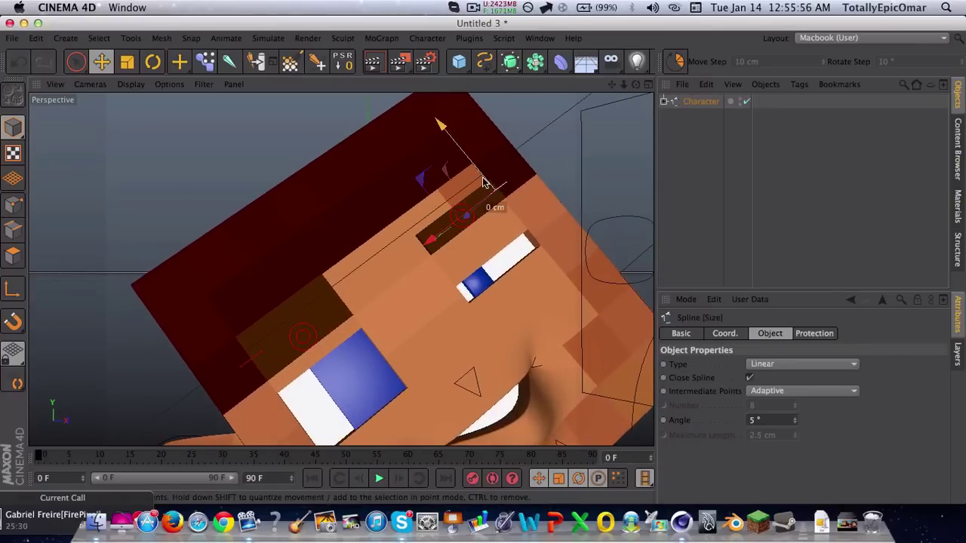
{"action": "scroll", "coordinate": [476, 183], "scroll_direction": "down", "scroll_amount": 5}
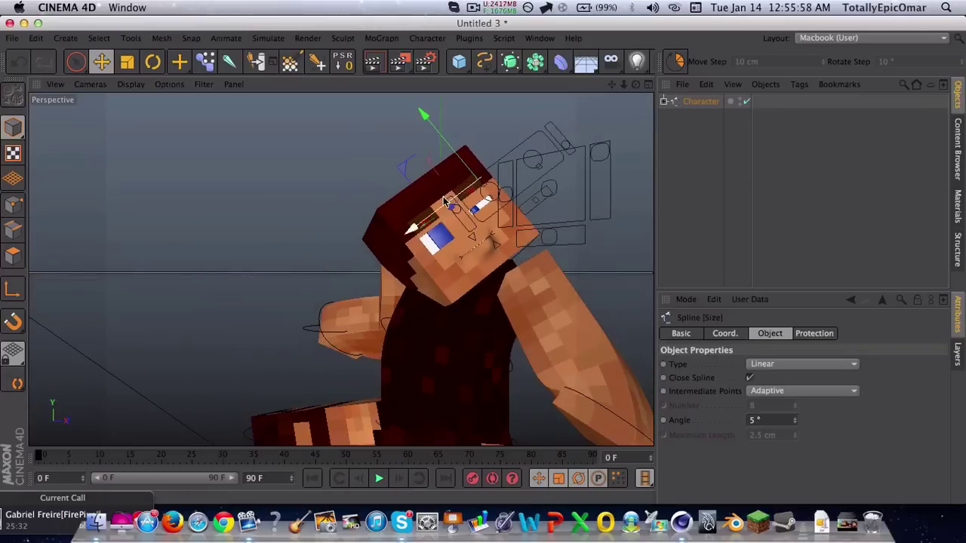
Step: Adjust the right eyebrow's height above the eye with the REyebrow controller, and clear the selection
{"action": "scroll", "coordinate": [445, 202], "scroll_direction": "up", "scroll_amount": 3}
{"action": "left_click", "coordinate": [408, 234]}
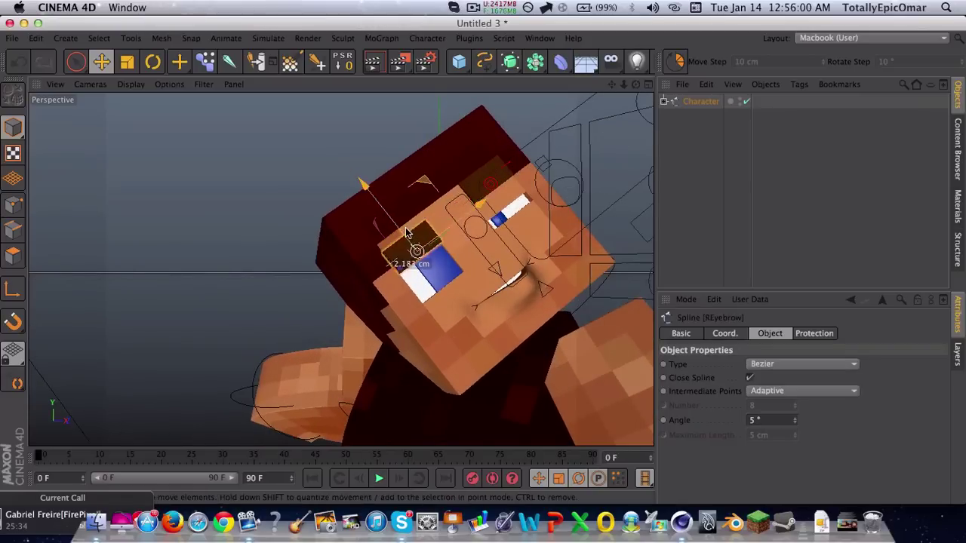
{"action": "scroll", "coordinate": [365, 163], "scroll_direction": "down", "scroll_amount": 4}
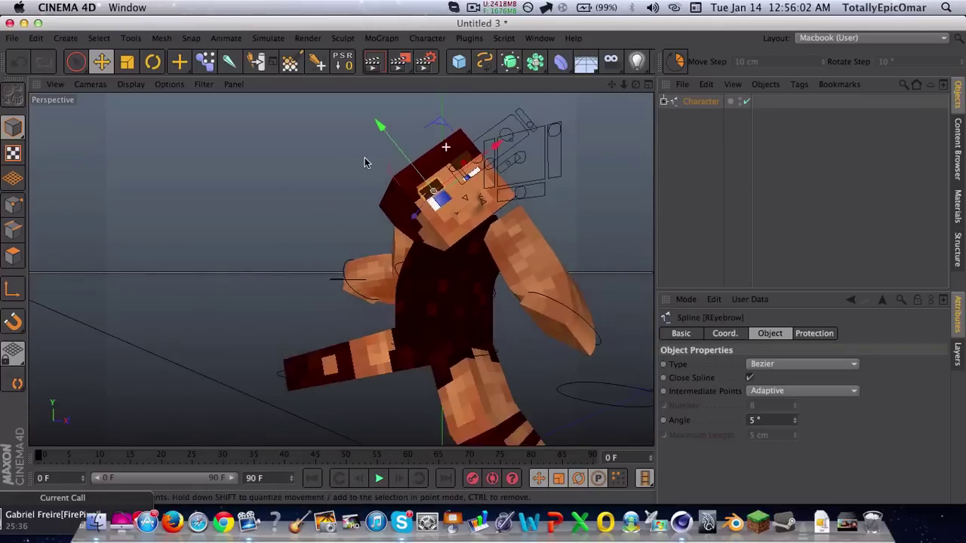
{"action": "scroll", "coordinate": [365, 162], "scroll_direction": "down", "scroll_amount": 3}
{"action": "left_click", "coordinate": [574, 190]}
Step: Raise the right leg high behind the character in a stretched kick with the RLeg Goal controller
{"action": "left_click_drag", "start_coordinate": [501, 189], "coordinate": [420, 208], "text": "alt"}
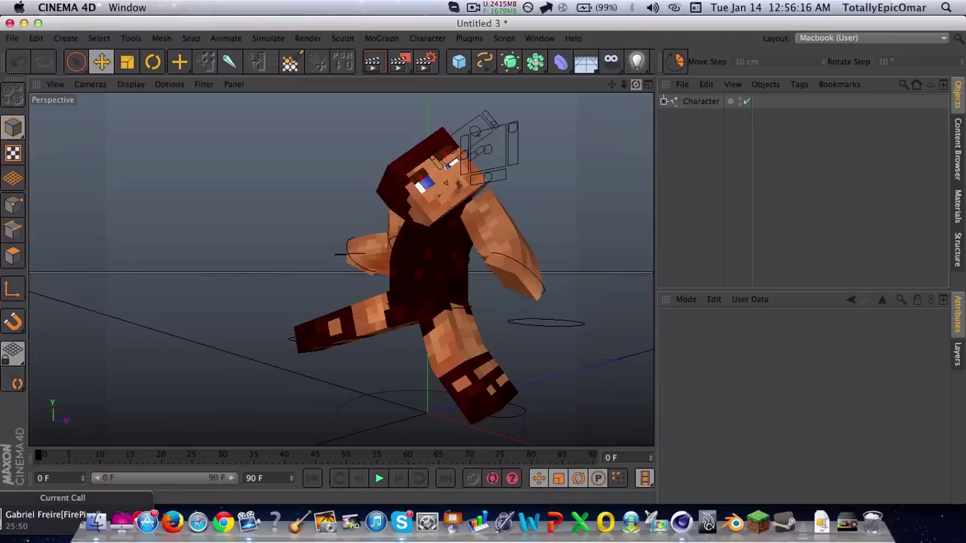
{"action": "left_click_drag", "start_coordinate": [636, 84], "coordinate": [136, 53]}
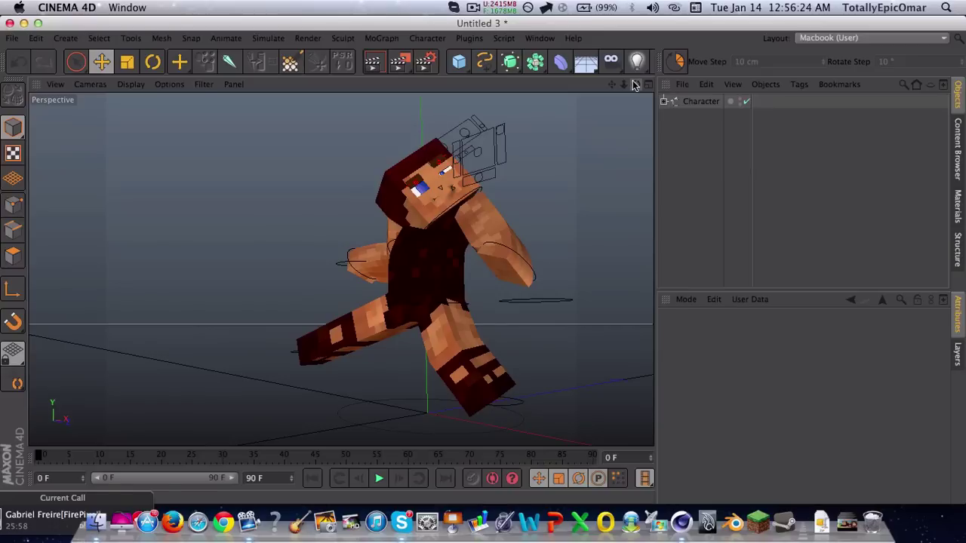
{"action": "mouse_move", "coordinate": [636, 84]}
{"action": "left_mouse_down"}
{"action": "mouse_move", "coordinate": [558, 90]}
{"action": "mouse_move", "coordinate": [627, 86]}
{"action": "left_mouse_up"}
{"action": "left_click_drag", "start_coordinate": [427, 413], "coordinate": [234, 423], "text": "alt"}
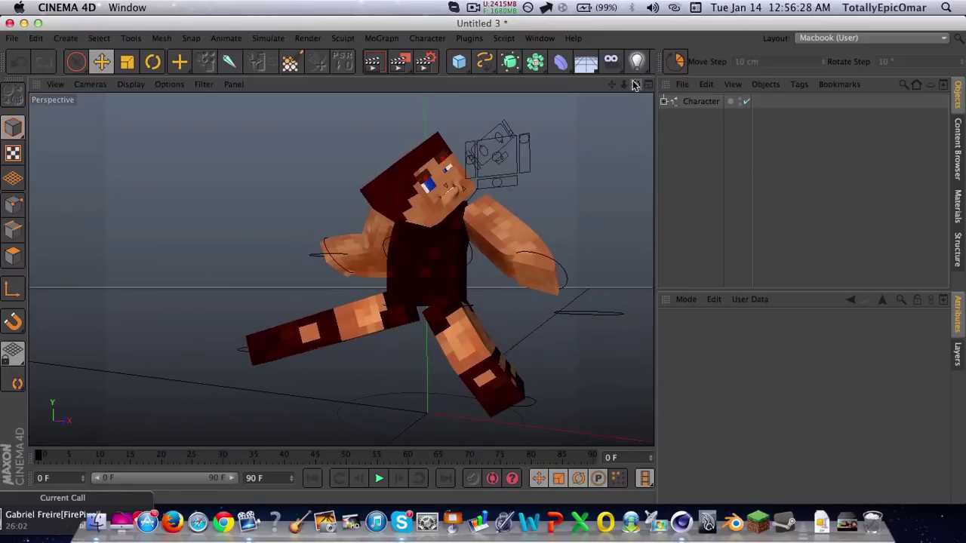
{"action": "left_click", "coordinate": [240, 353]}
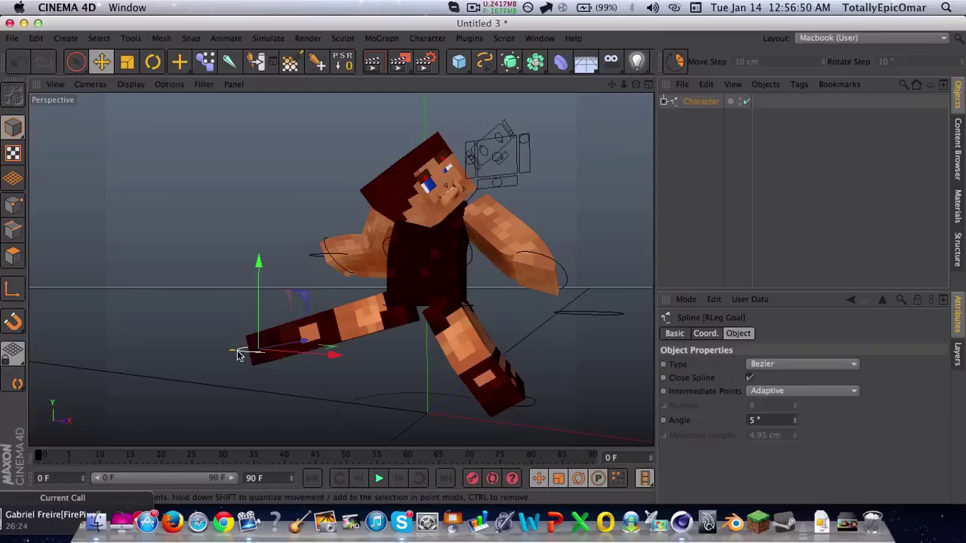
{"action": "left_click_drag", "start_coordinate": [283, 295], "coordinate": [225, 89]}
{"action": "left_click", "coordinate": [356, 178]}
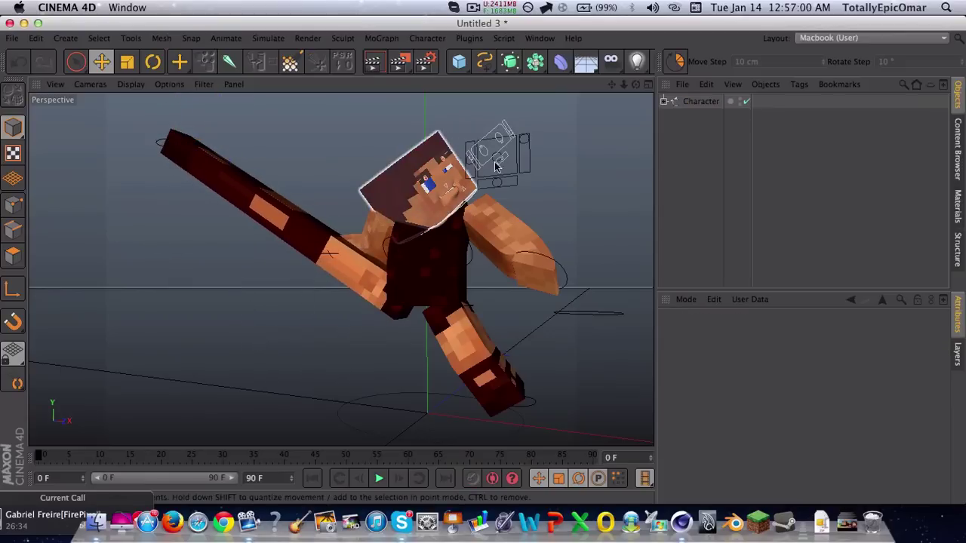
Step: Render the perspective view to preview the posed character, and return to the editable view
{"action": "scroll", "coordinate": [502, 170], "scroll_direction": "down", "scroll_amount": 3}
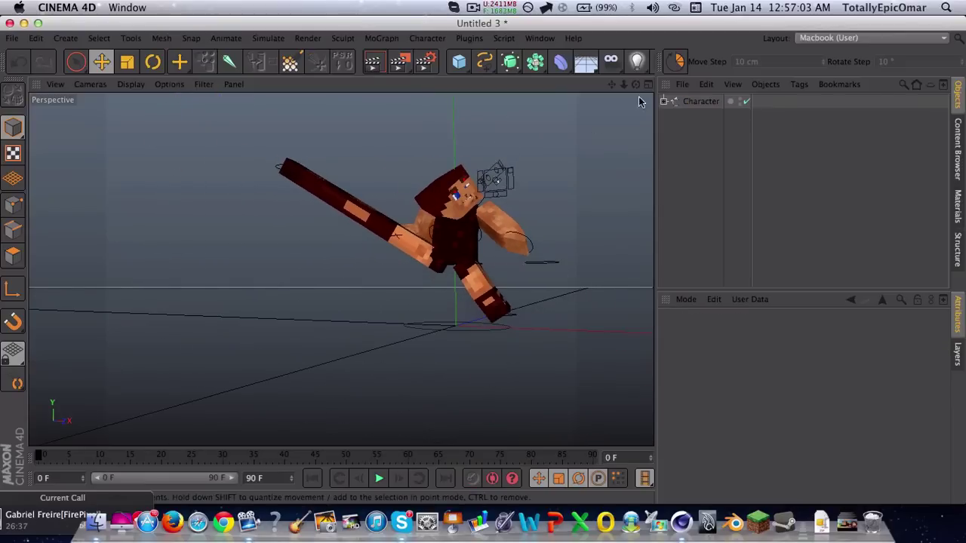
{"action": "left_click_drag", "start_coordinate": [636, 85], "coordinate": [456, 326]}
{"action": "left_click", "coordinate": [700, 101]}
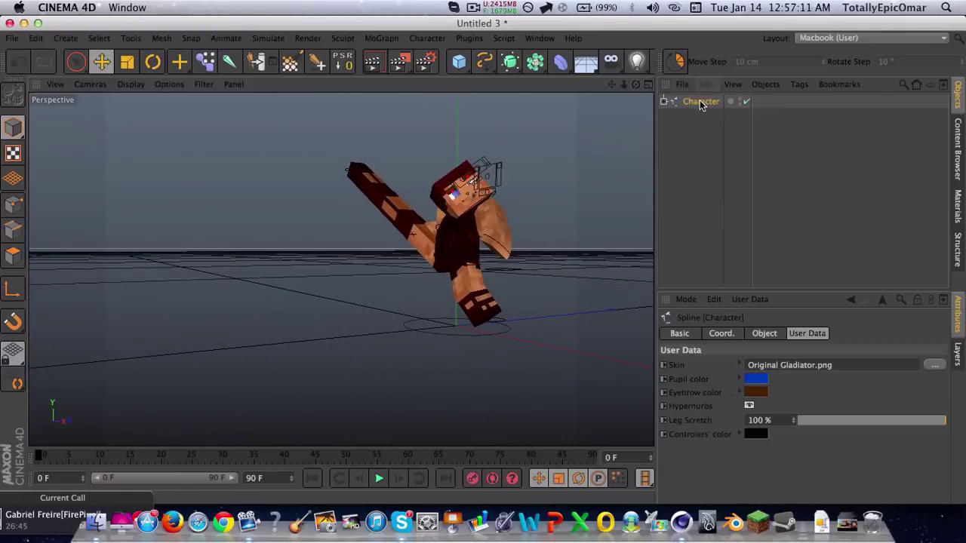
{"action": "left_click", "coordinate": [372, 61]}
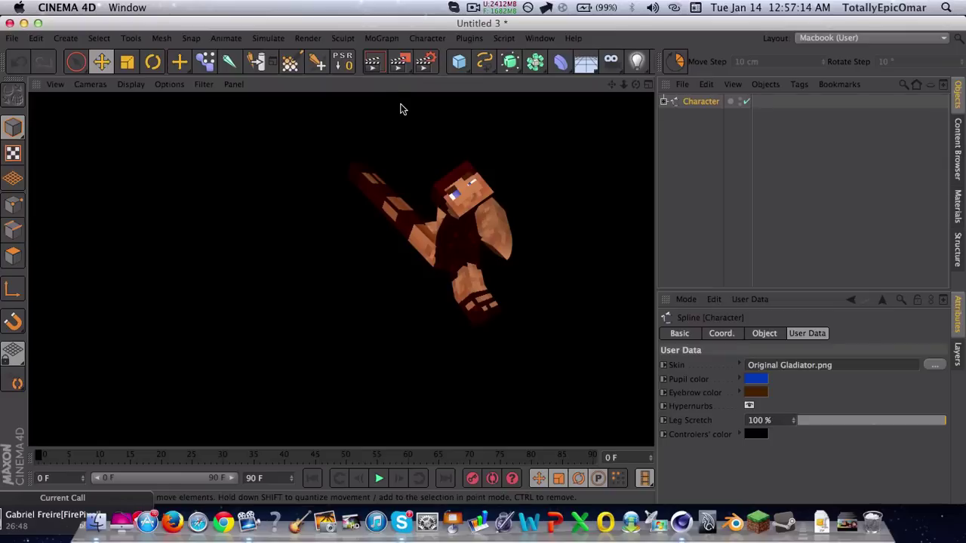
{"action": "left_click", "coordinate": [411, 112]}
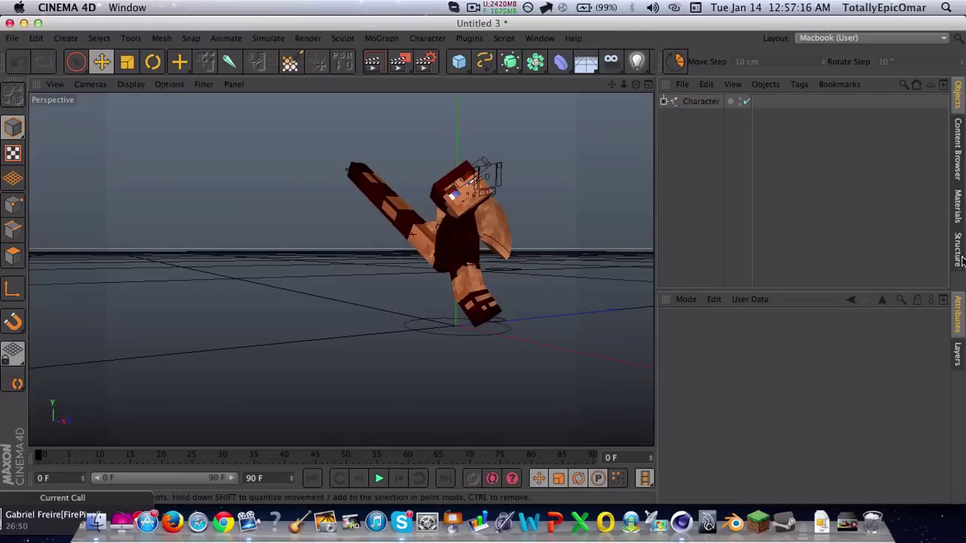
Step: Check the scene's layers and materials, and bring back the object list and attributes
{"action": "left_click", "coordinate": [958, 353]}
{"action": "left_click", "coordinate": [959, 215]}
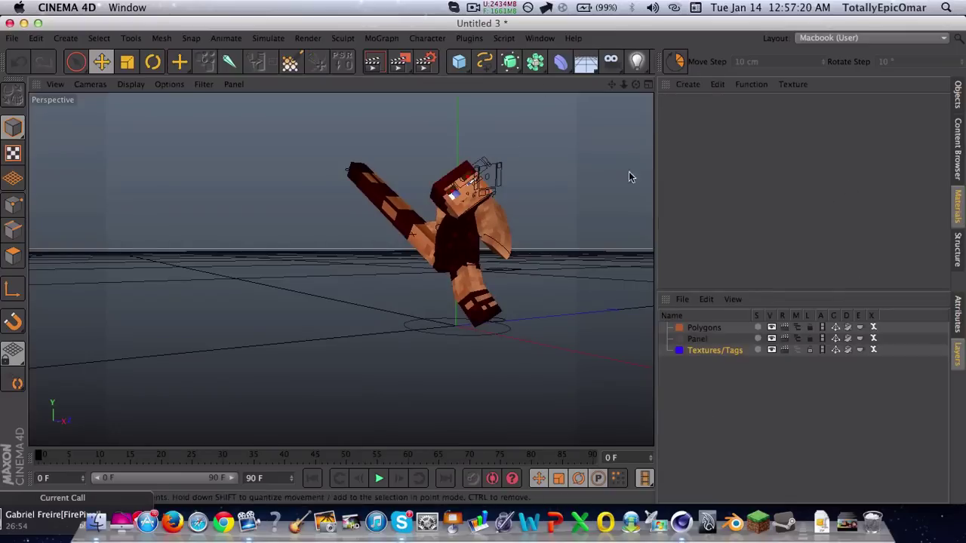
{"action": "left_click", "coordinate": [957, 94]}
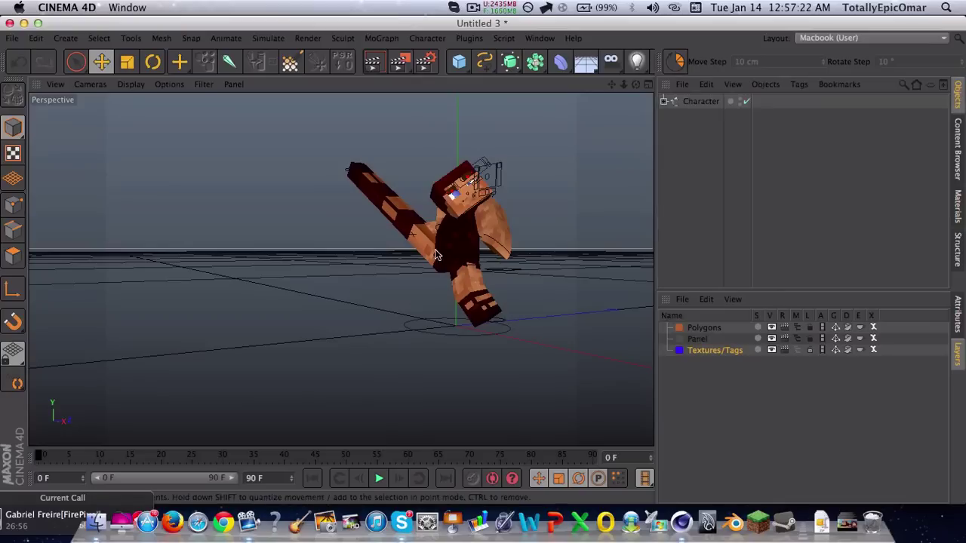
{"action": "scroll", "coordinate": [461, 317], "scroll_direction": "up", "scroll_amount": 5}
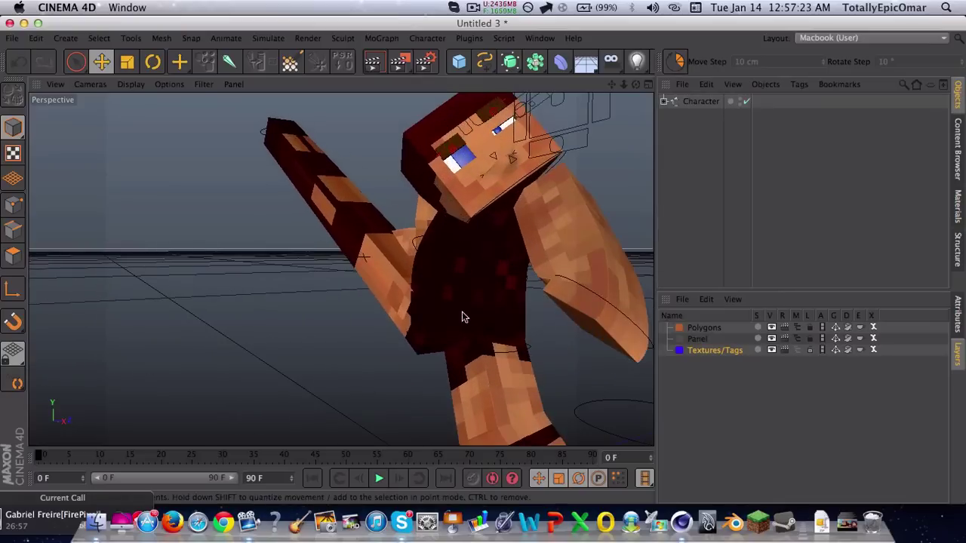
{"action": "left_click", "coordinate": [955, 320]}
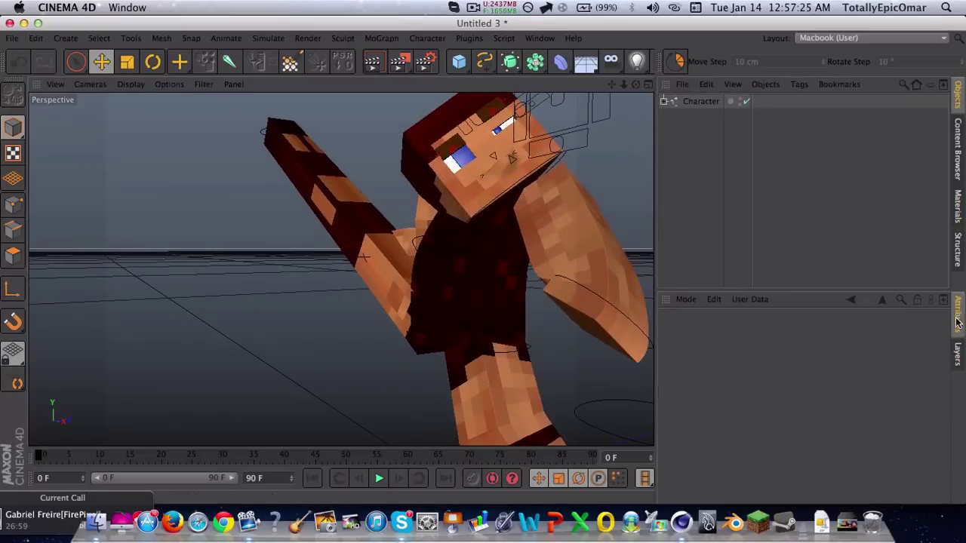
{"action": "left_click", "coordinate": [492, 154]}
{"action": "scroll", "coordinate": [407, 279], "scroll_direction": "down", "scroll_amount": 4}
{"action": "left_click", "coordinate": [406, 282]}
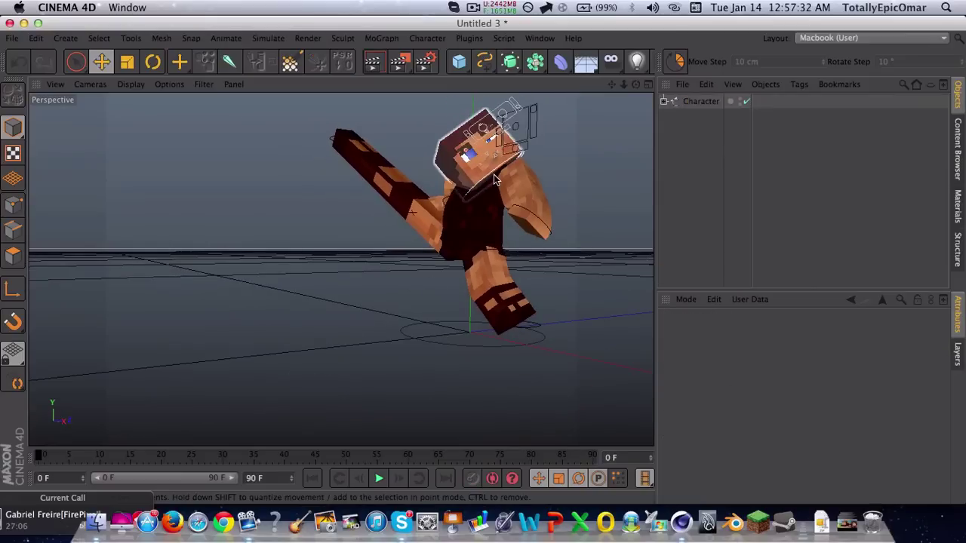
{"action": "left_click", "coordinate": [474, 8]}
{"action": "left_click", "coordinate": [477, 9]}
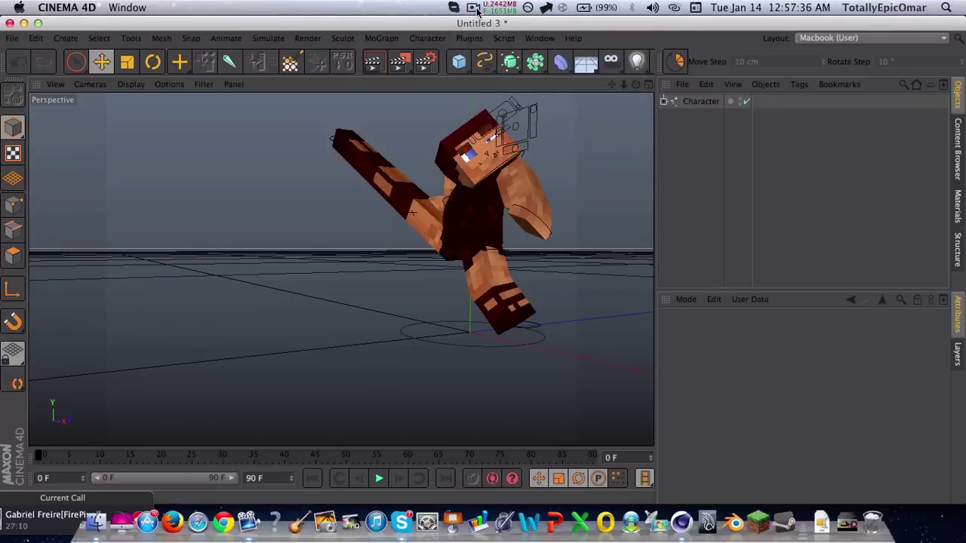
{"action": "left_click", "coordinate": [477, 9]}
{"action": "left_click", "coordinate": [477, 9]}
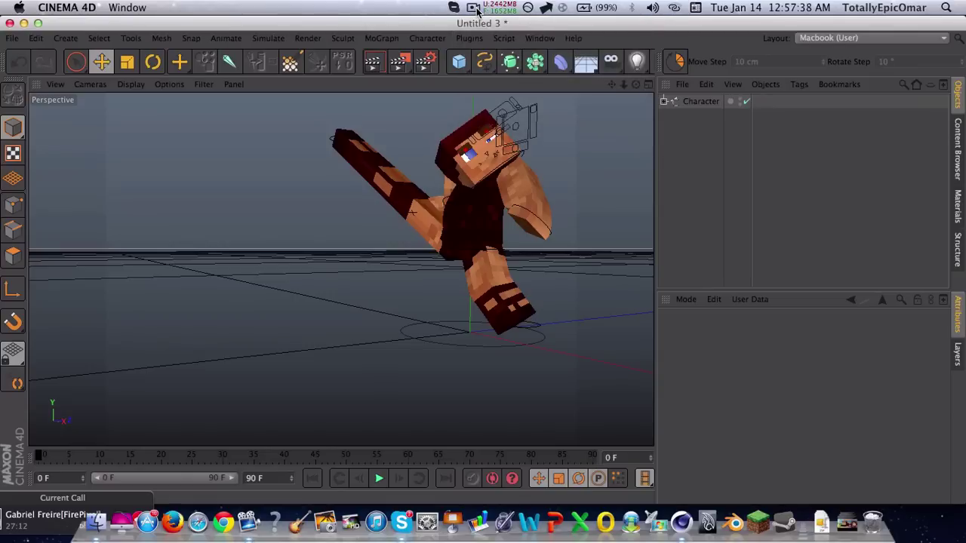